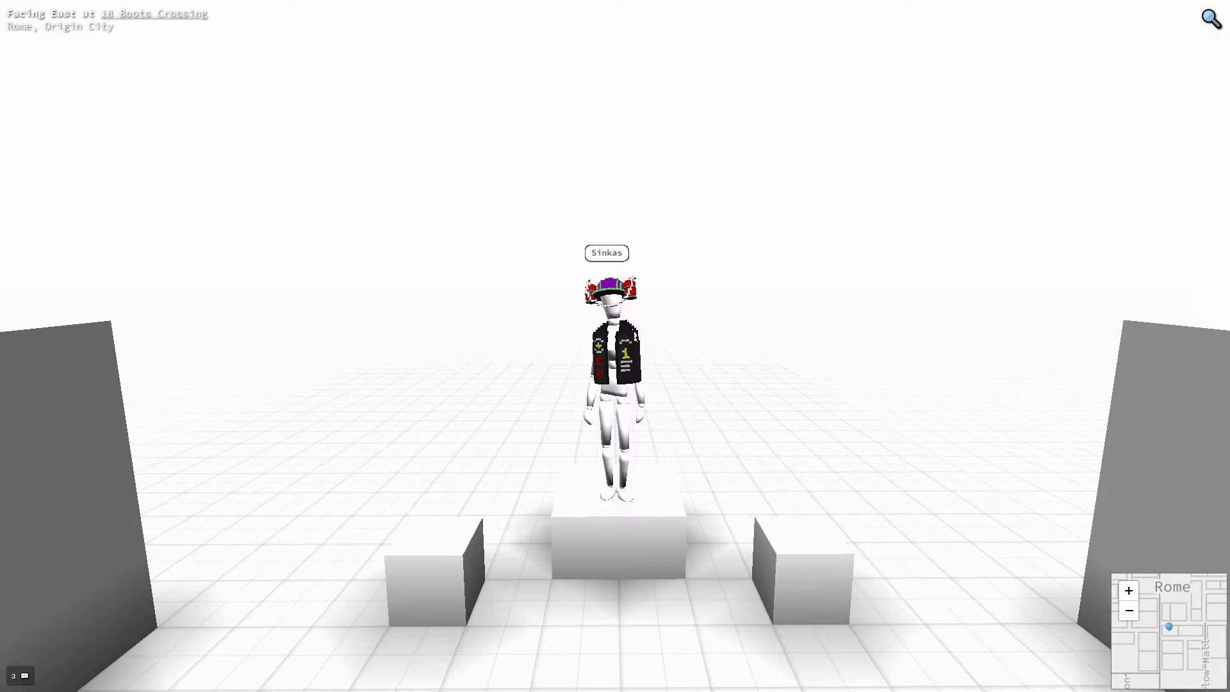
Place and remove a single white outlined block on the floor in front of the row of patterned sample blocks
{"action": "key", "text": "Tab"}
{"action": "left_click", "coordinate": [615, 346]}
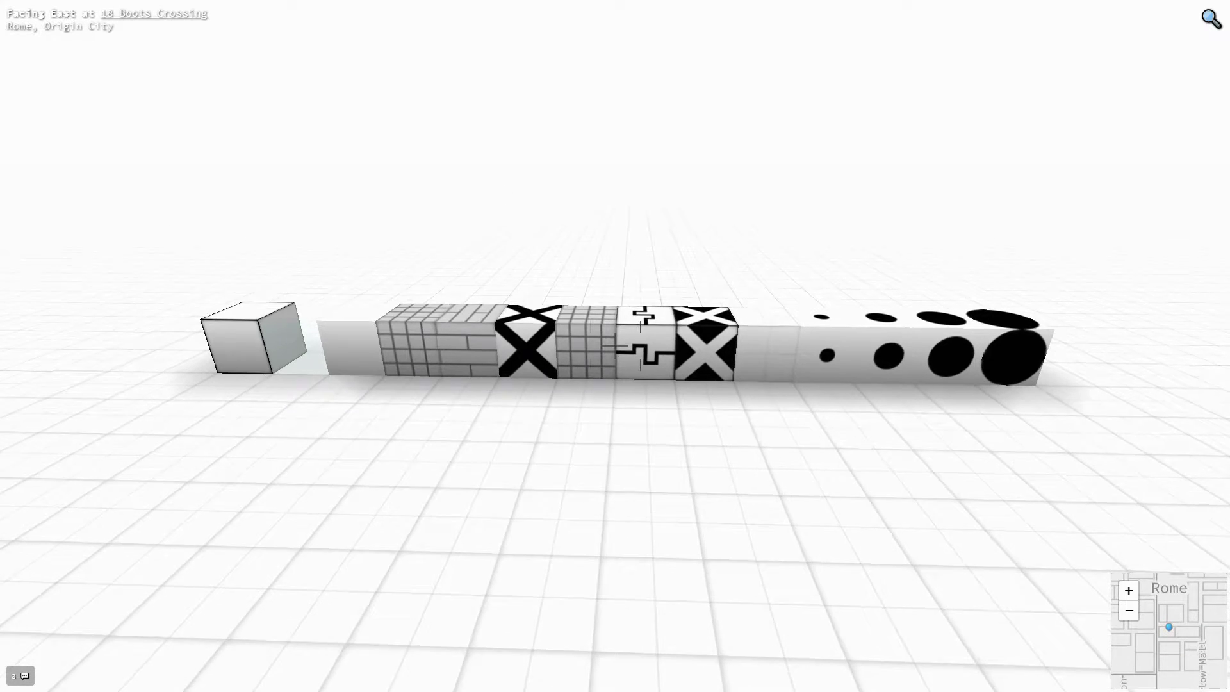
{"action": "key", "text": "a"}
{"action": "key", "text": "Tab"}
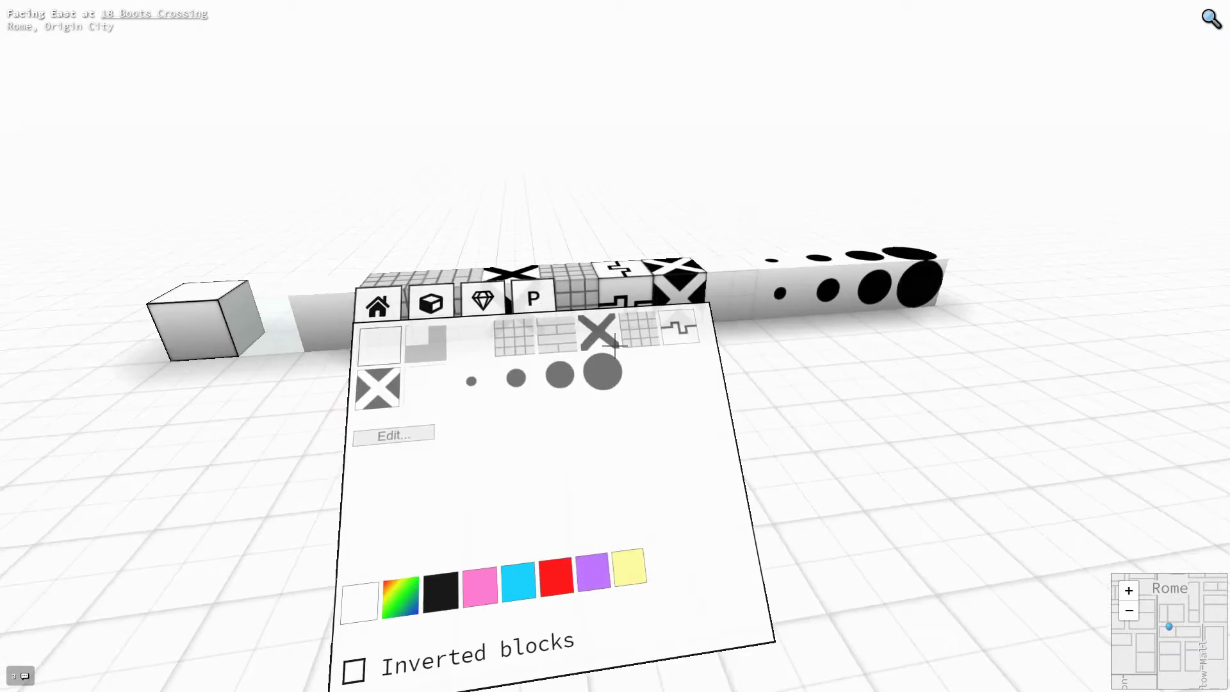
{"action": "key", "text": "s"}
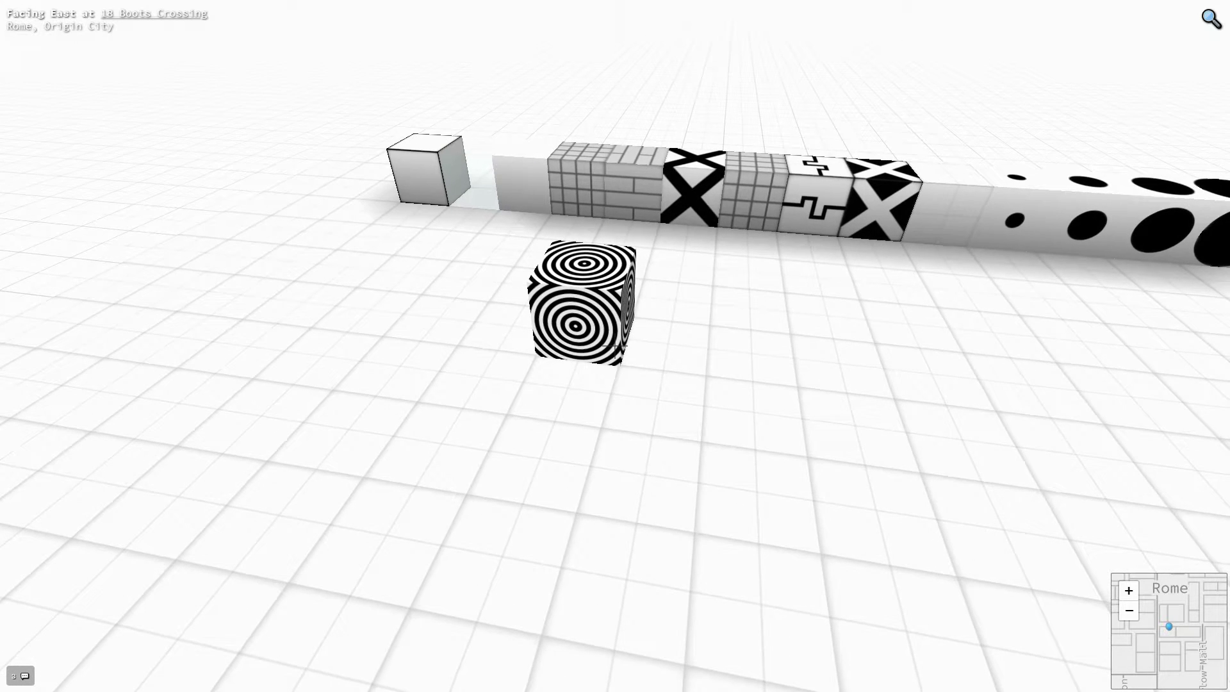
{"action": "left_click", "coordinate": [615, 346]}
{"action": "left_click", "coordinate": [615, 346]}
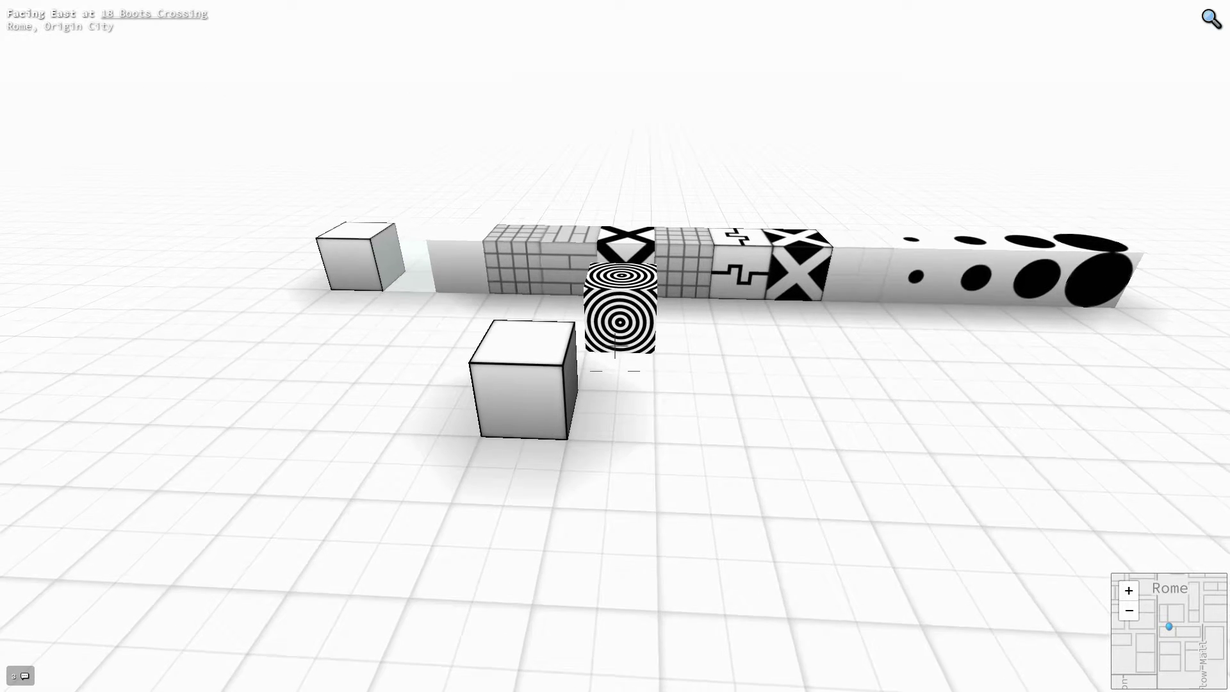
{"action": "left_click", "coordinate": [616, 346]}
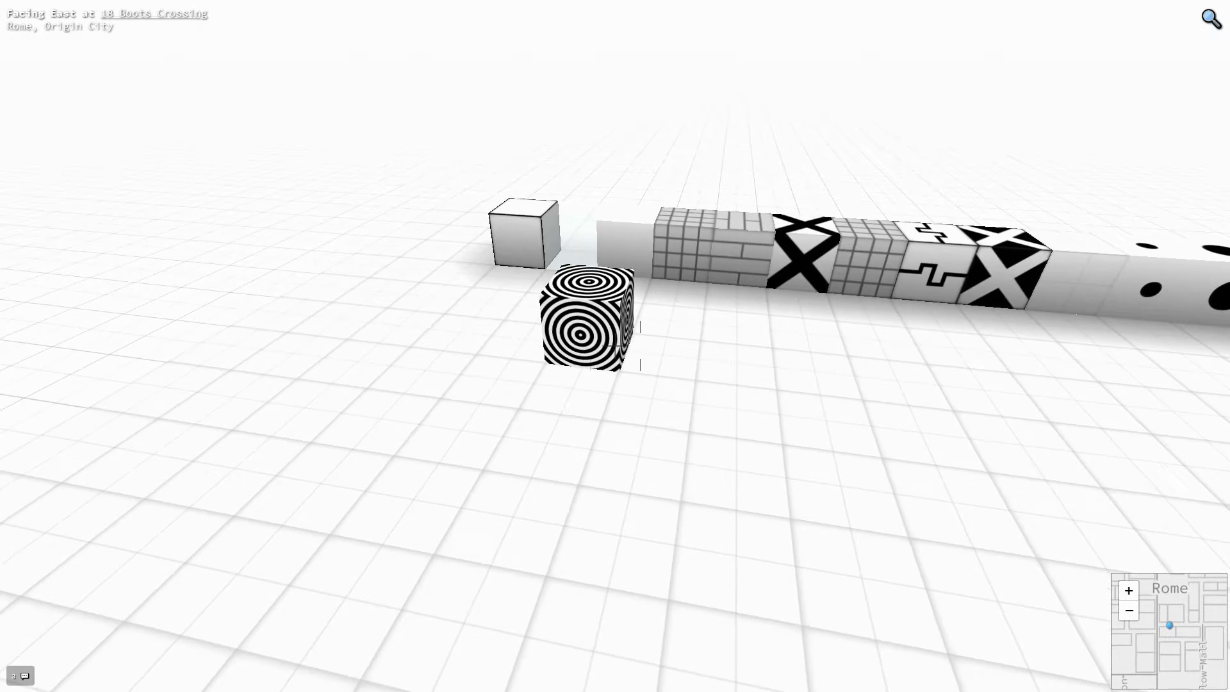
Build a straight row of three blocks on the floor in front of the patterned sample blocks
{"action": "key", "text": "w"}
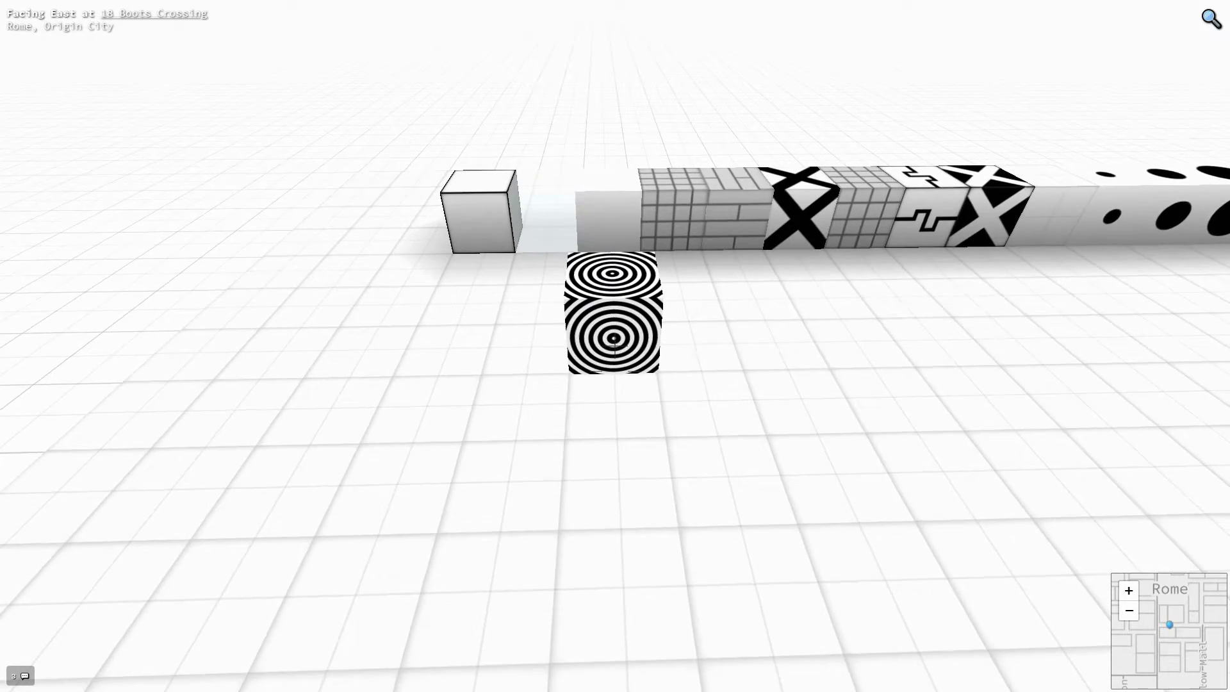
{"action": "key", "text": "d"}
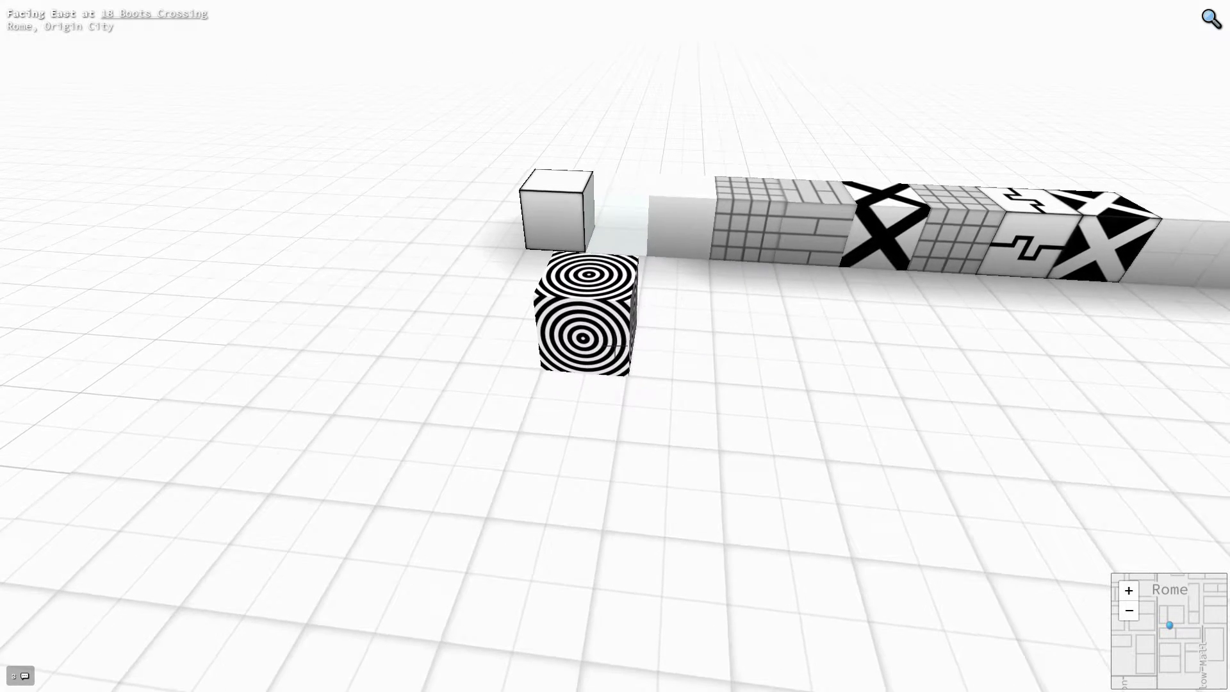
{"action": "key", "text": "w"}
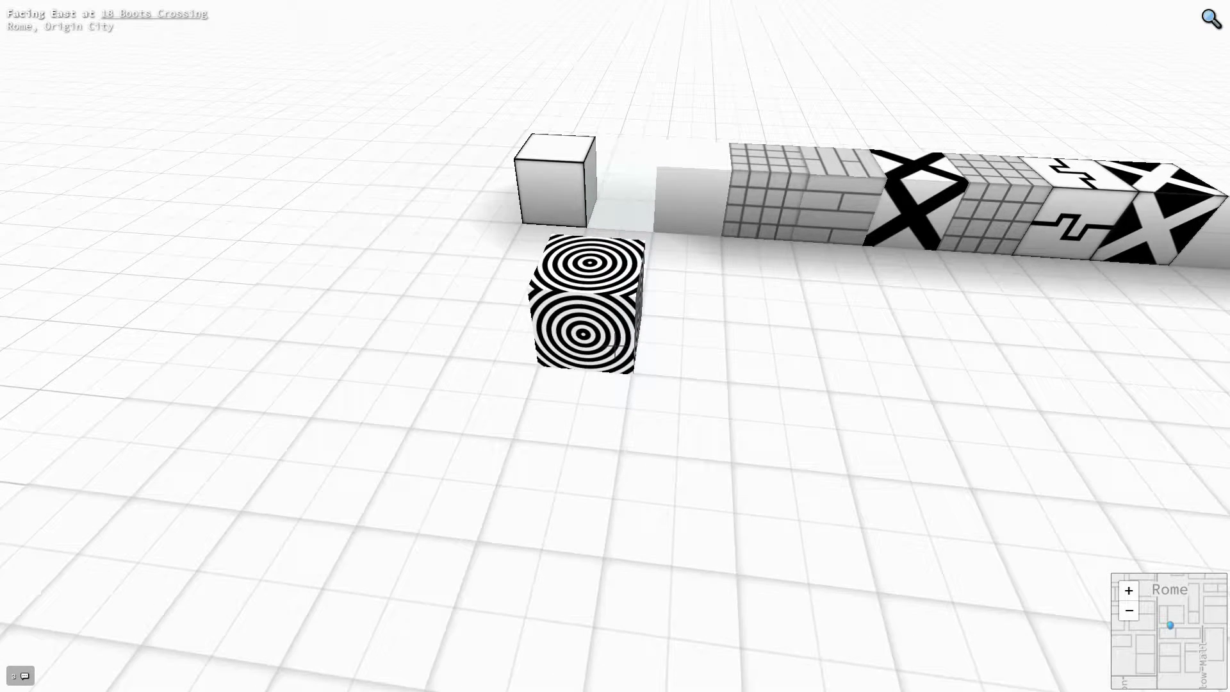
{"action": "left_click", "coordinate": [615, 346]}
{"action": "key", "text": "d"}
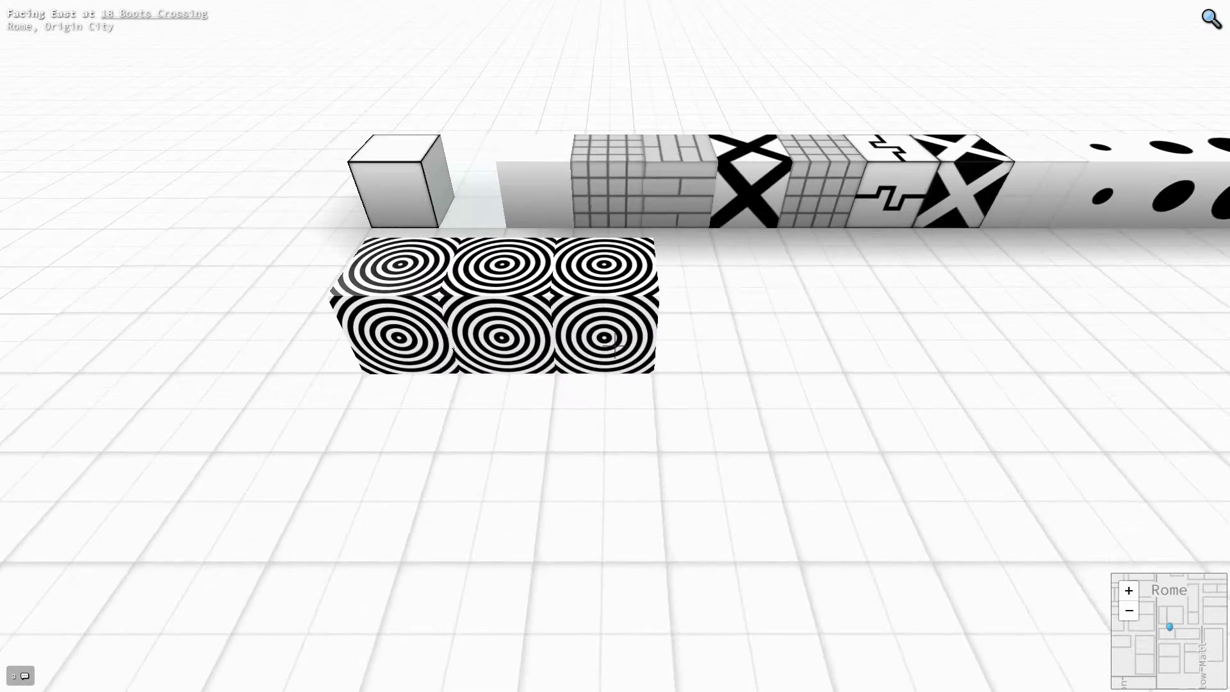
{"action": "left_click_drag", "start_coordinate": [615, 346], "coordinate": [615, 346]}
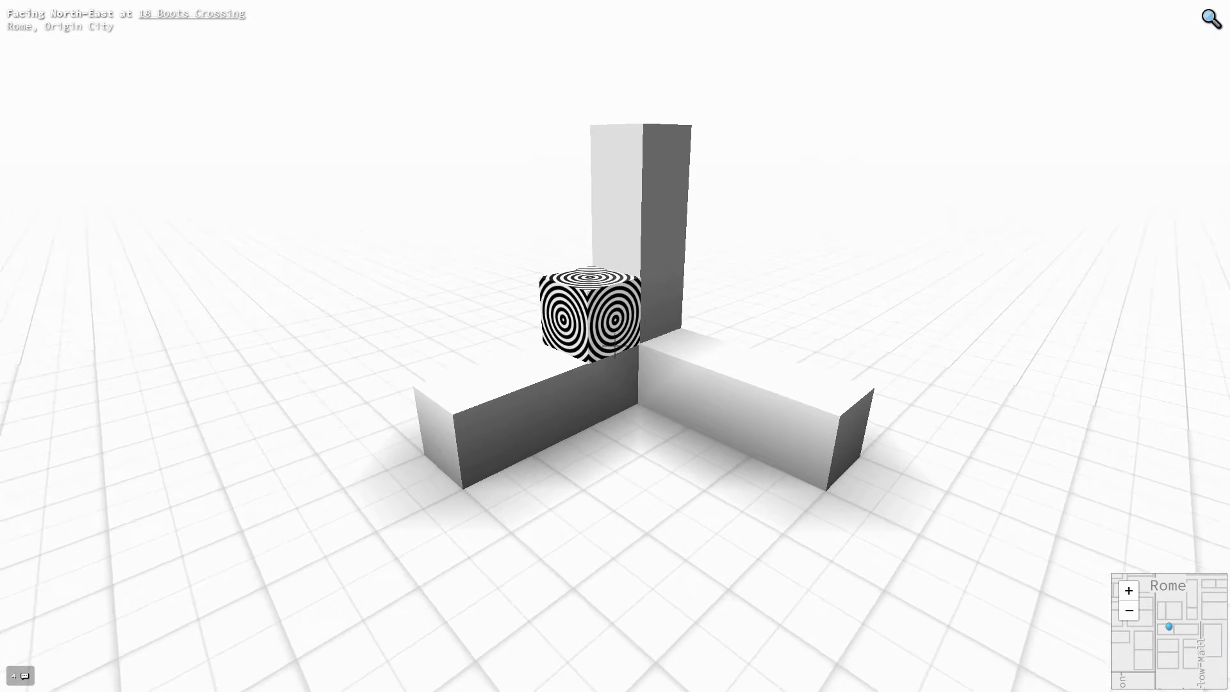
Fill the space between the white floor arm and the upright structure with solid blocks
{"action": "key", "text": "a"}
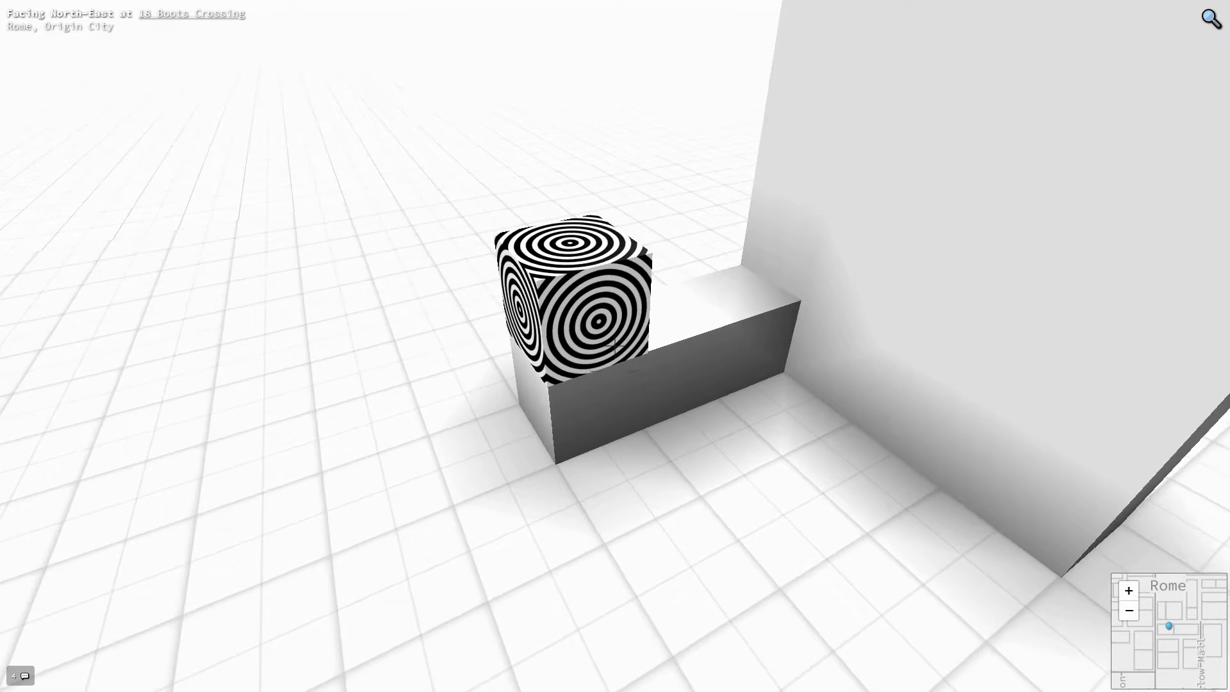
{"action": "left_click_drag", "start_coordinate": [615, 347], "coordinate": [615, 346]}
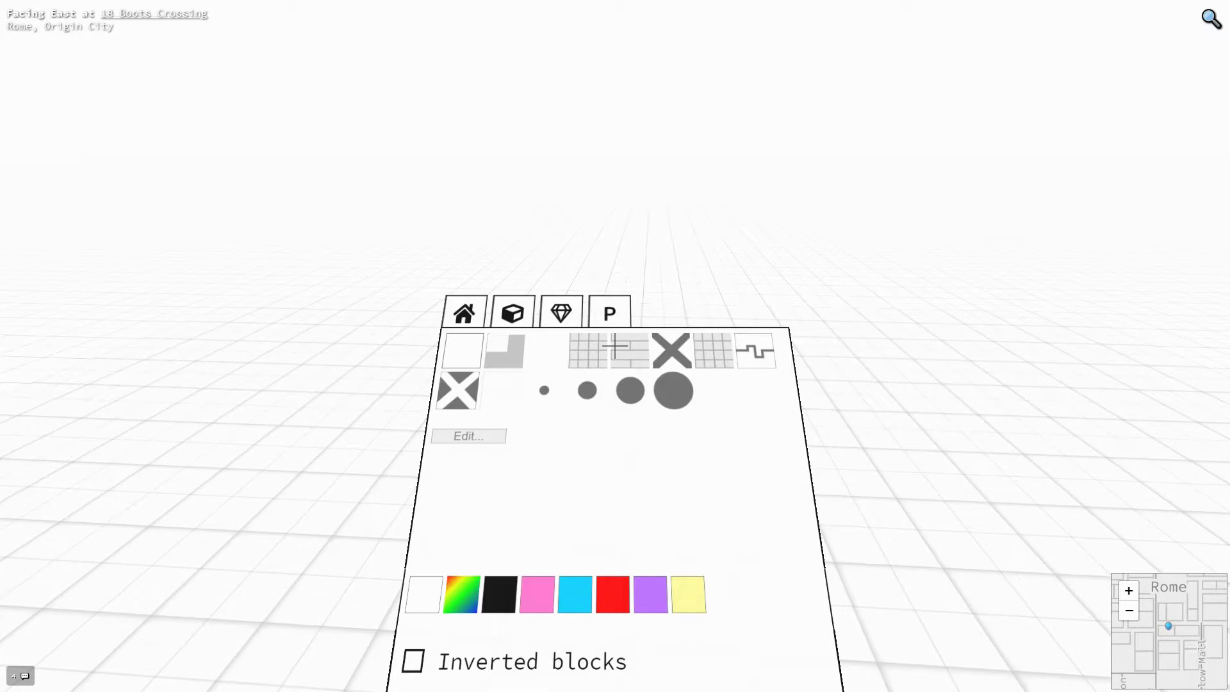
Set the block color to light blue, choose the plain solid block, and place a row of these blocks on the floor
{"action": "key", "text": "w"}
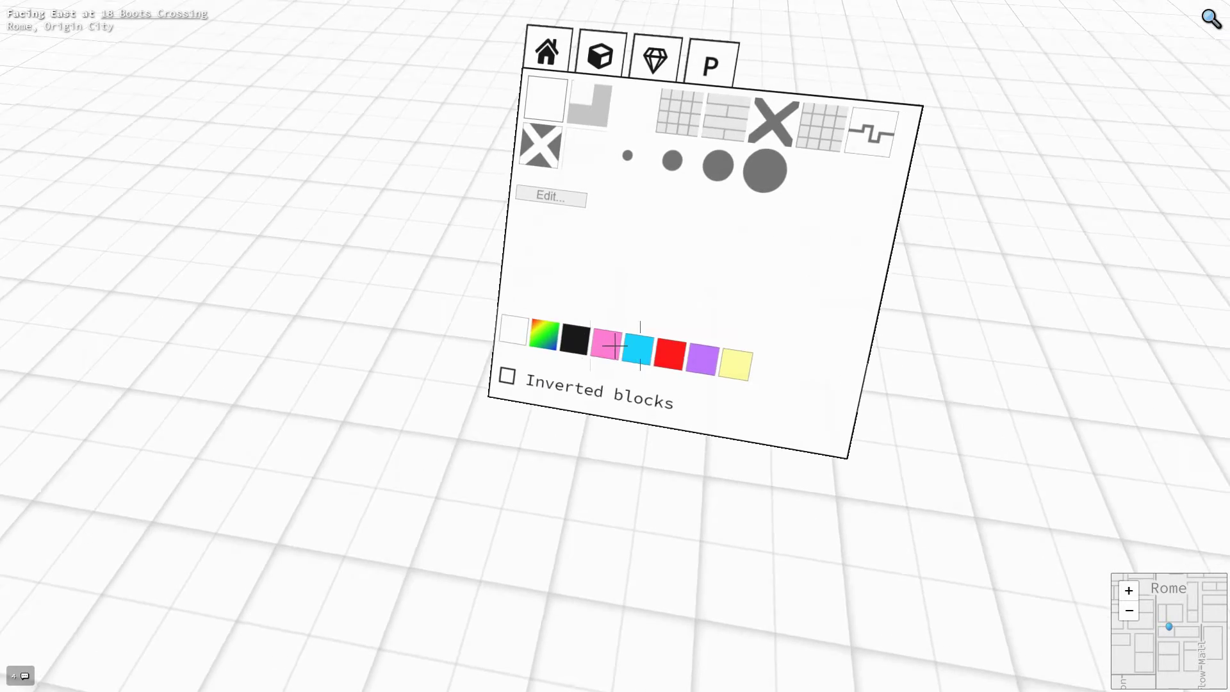
{"action": "left_click", "coordinate": [615, 346]}
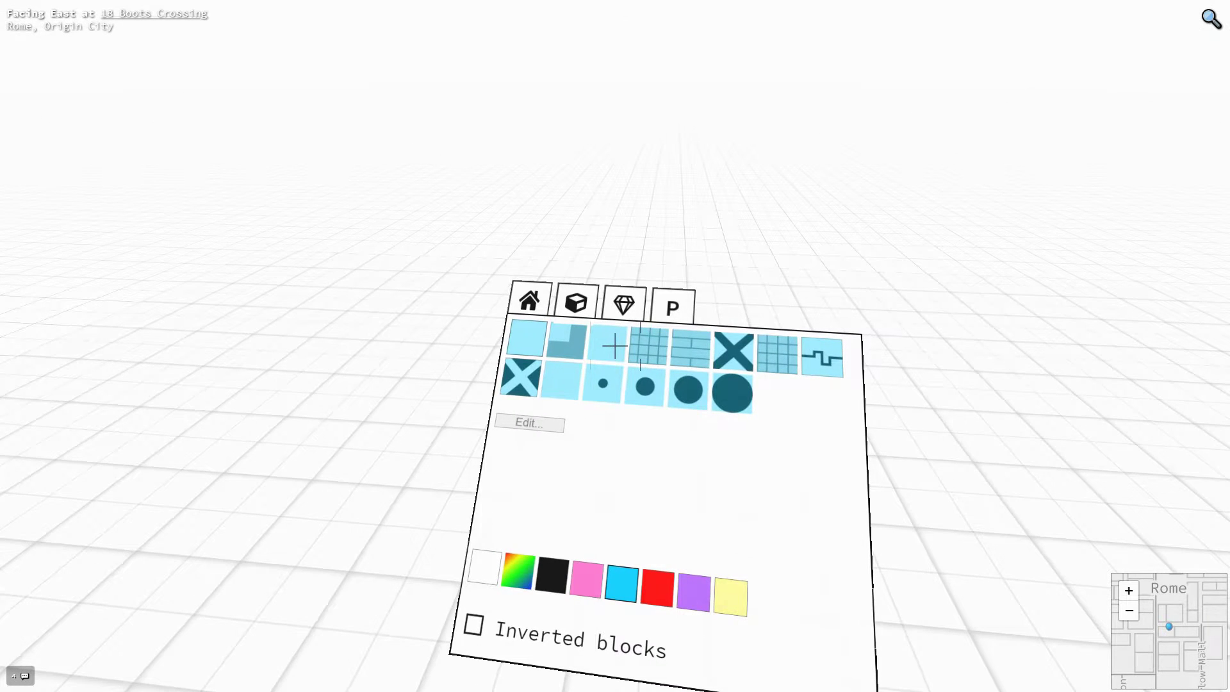
{"action": "left_click", "coordinate": [616, 346]}
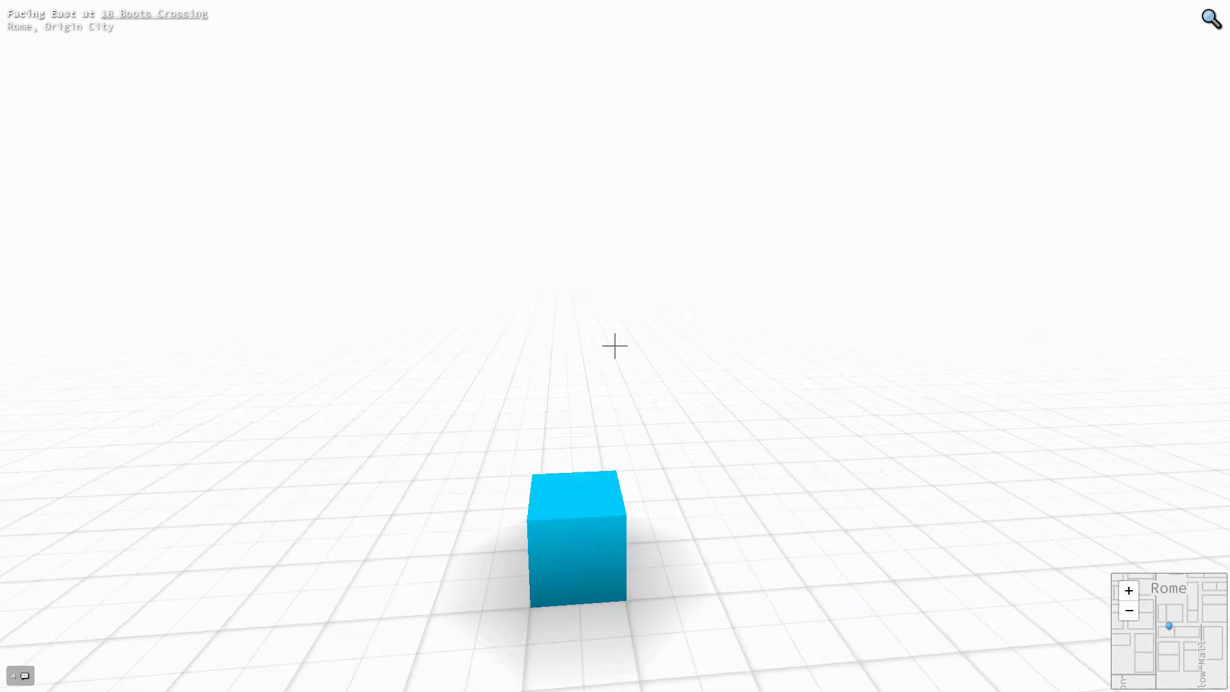
{"action": "key", "text": "d"}
{"action": "left_click", "coordinate": [615, 347]}
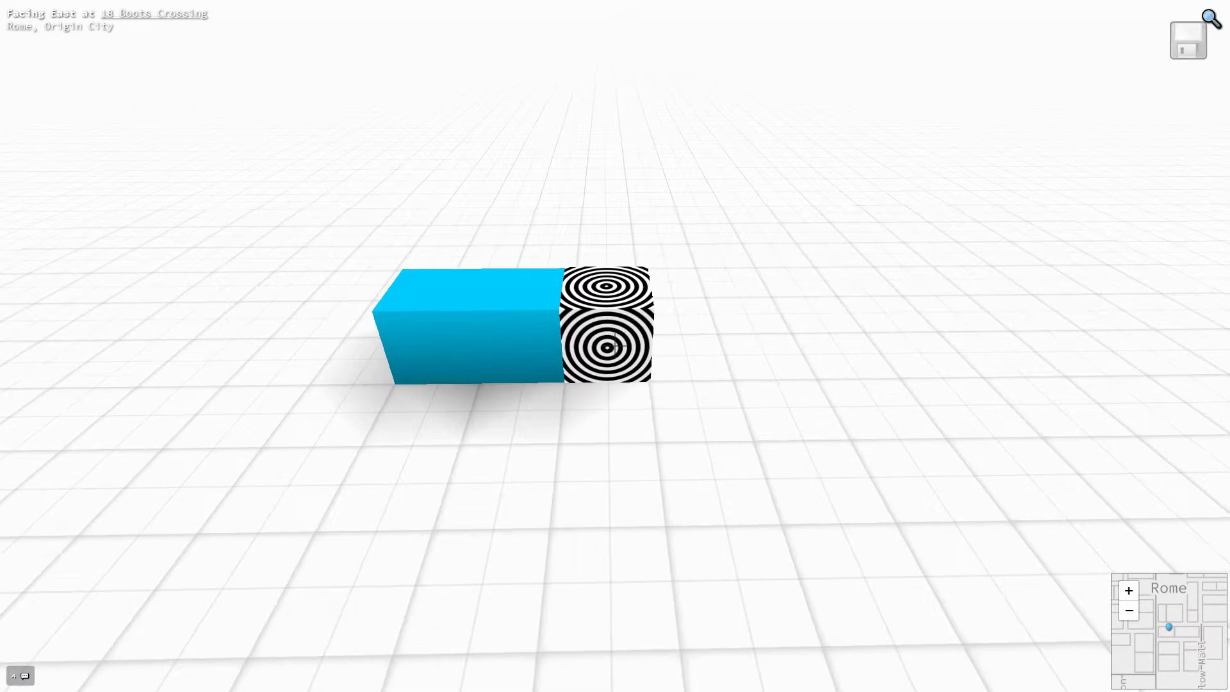
{"action": "left_click", "coordinate": [616, 346]}
Clear the light blue blocks from the floor and tint the block palette light blue again
{"action": "key", "text": "Tab"}
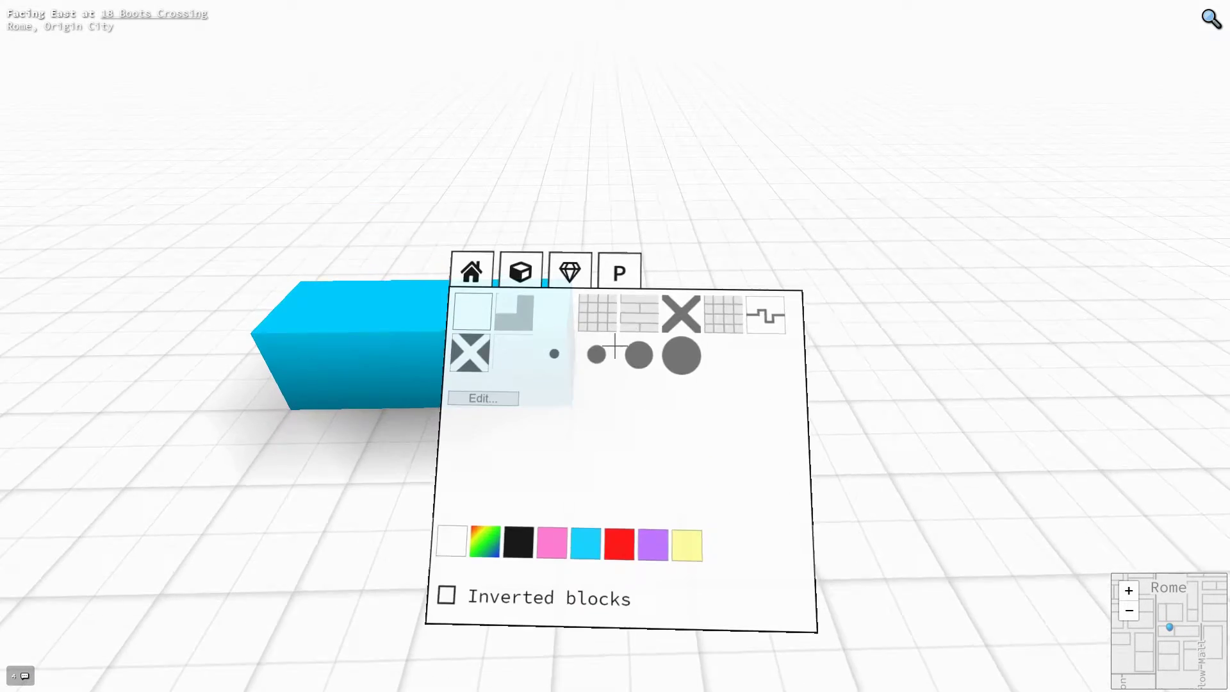
{"action": "left_click", "coordinate": [616, 346]}
{"action": "left_click", "coordinate": [615, 346]}
{"action": "left_click_drag", "start_coordinate": [615, 346], "coordinate": [615, 347]}
{"action": "key", "text": "e"}
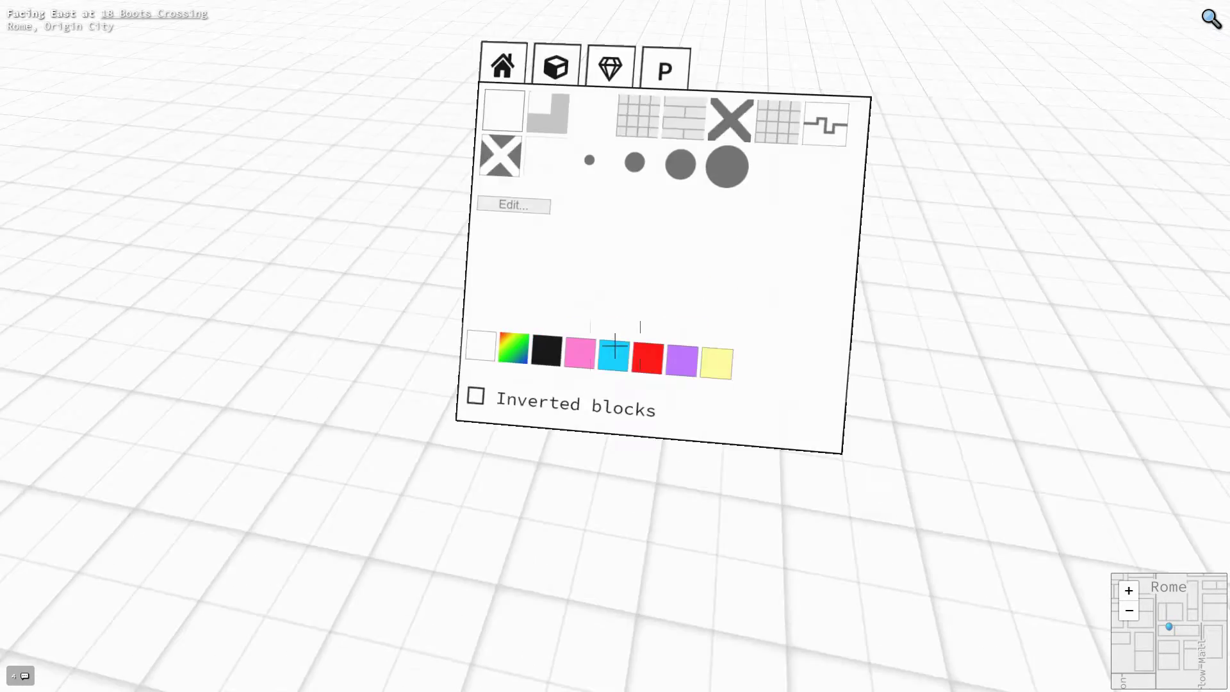
{"action": "left_click", "coordinate": [615, 346]}
{"action": "left_click", "coordinate": [615, 346]}
{"action": "left_click", "coordinate": [615, 346]}
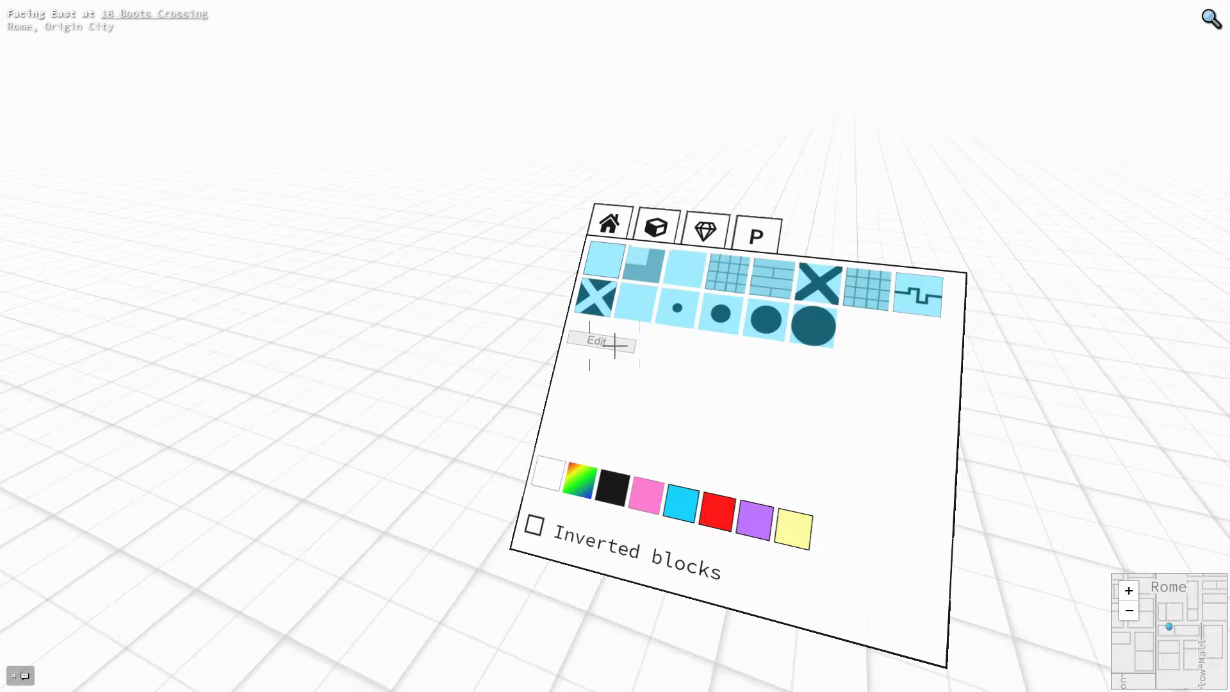
Open the Tile Atlas editor, view the color picker for color #2 without changing it, and save the atlas
{"action": "left_click", "coordinate": [615, 347]}
{"action": "left_click", "coordinate": [646, 434]}
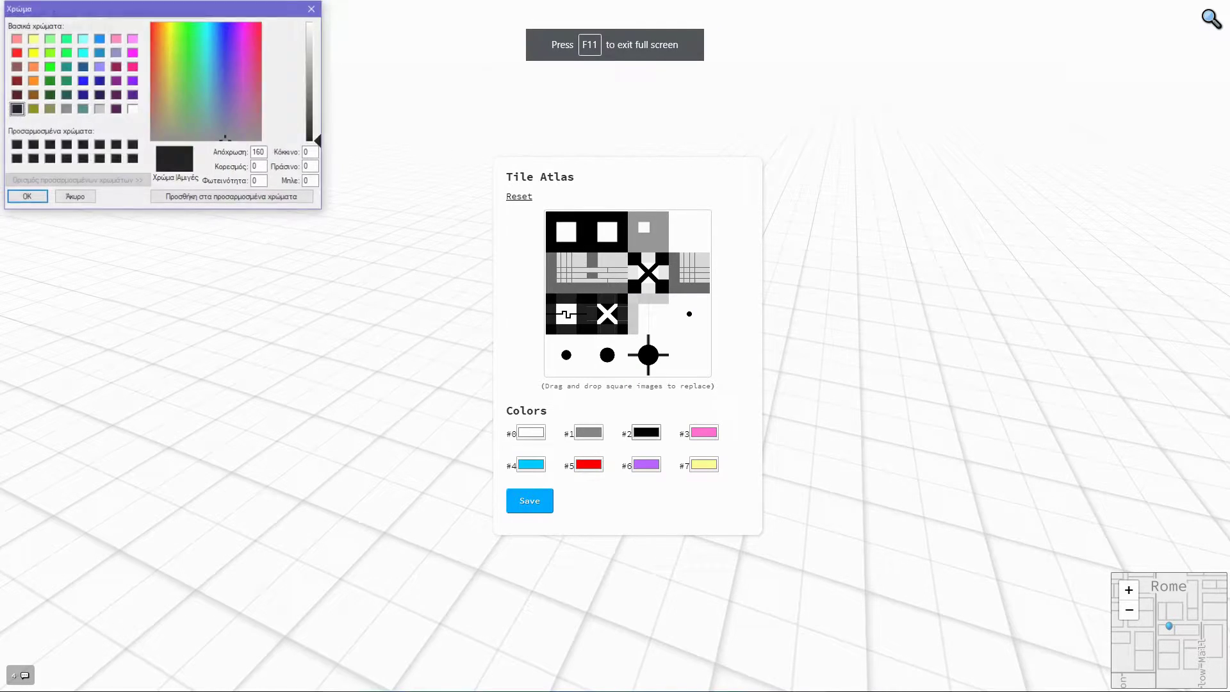
{"action": "key", "text": "Escape"}
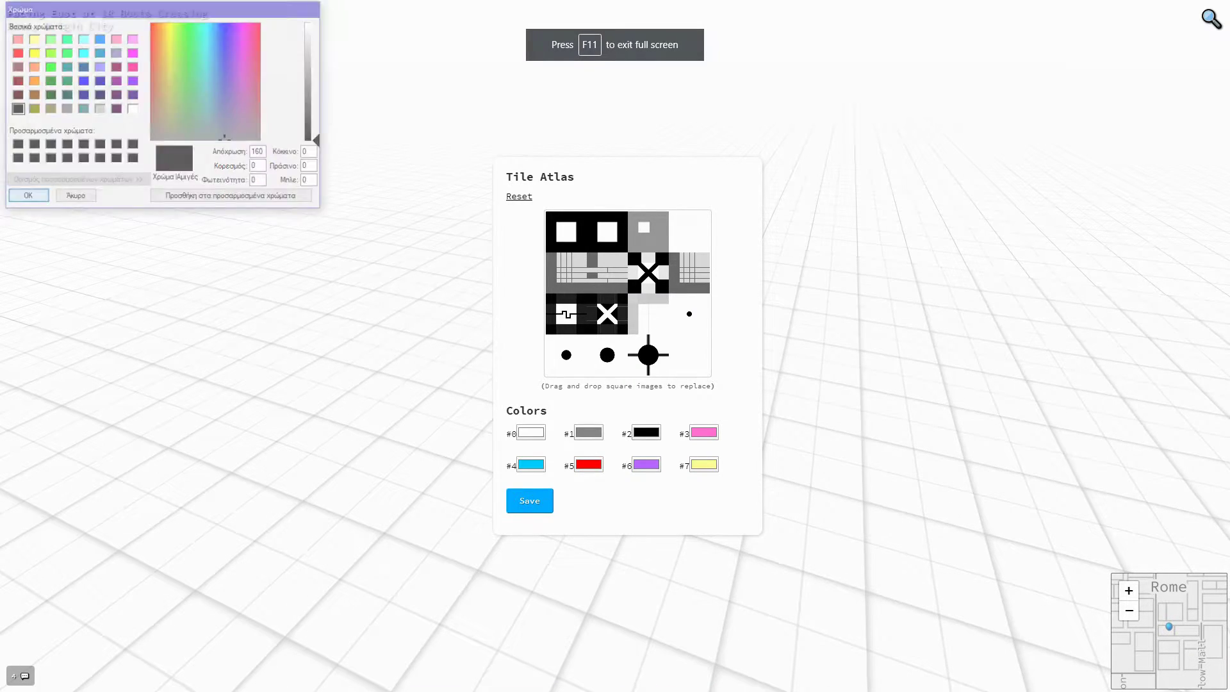
{"action": "left_click", "coordinate": [530, 501]}
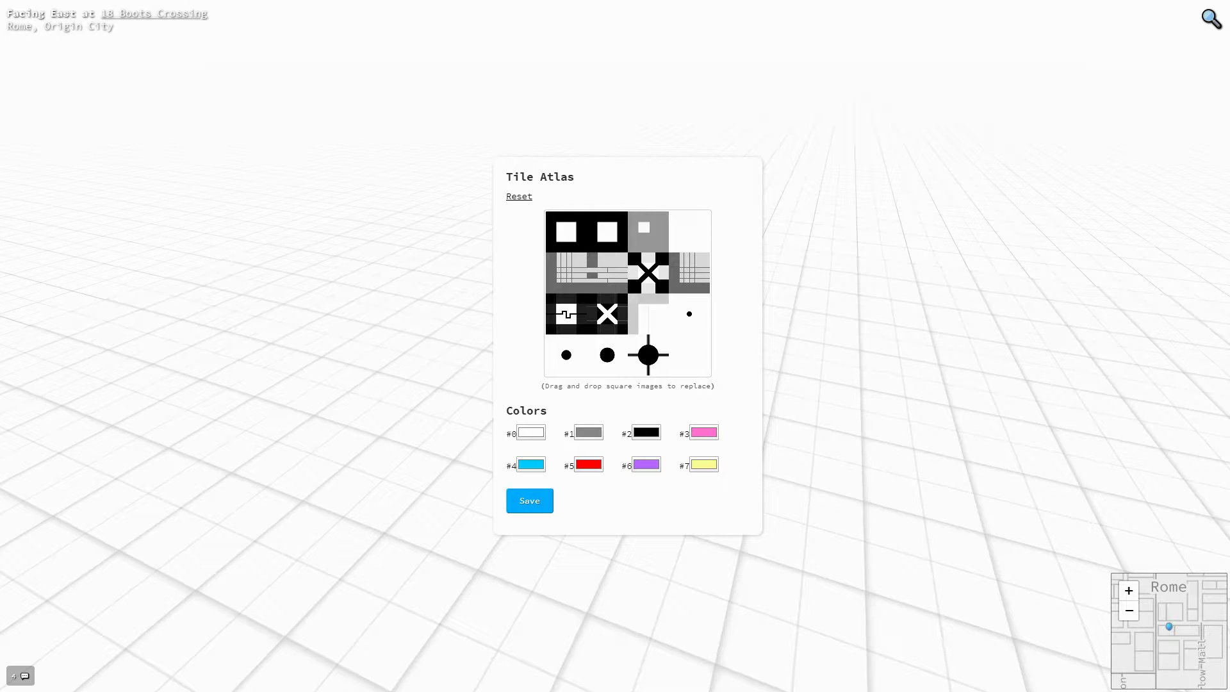
{"action": "left_click", "coordinate": [814, 487]}
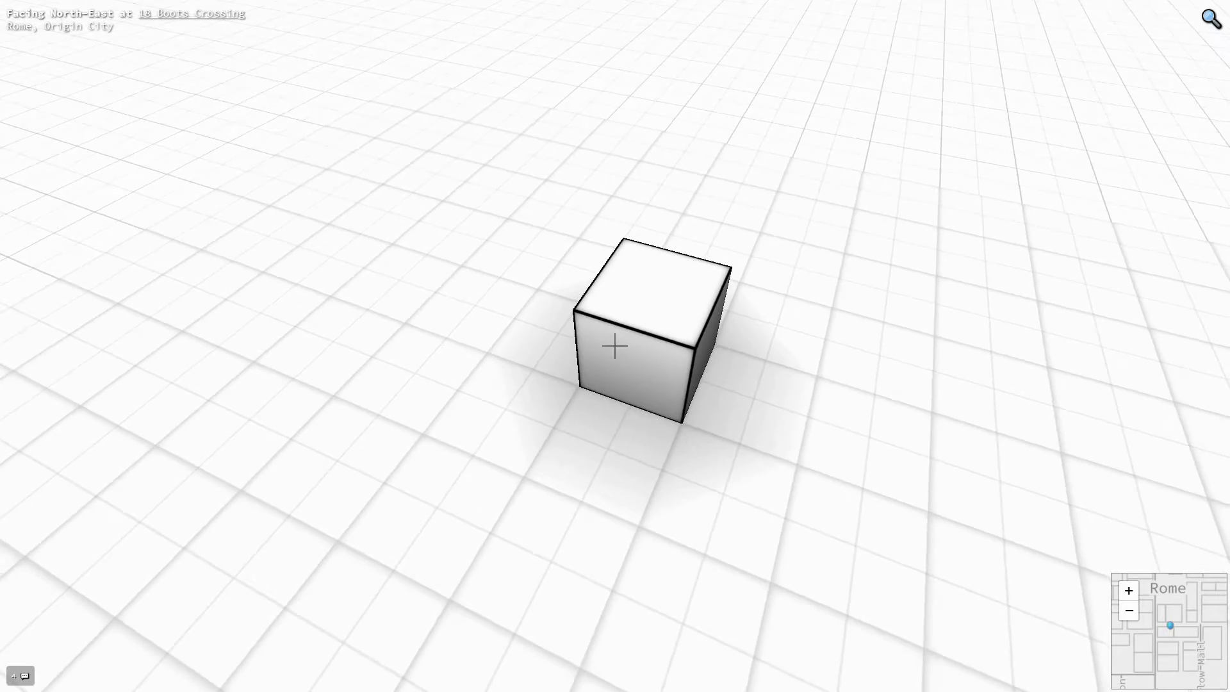
Enable Inverted blocks and place an inverted outlined block beside the white outlined one
{"action": "key", "text": "d"}
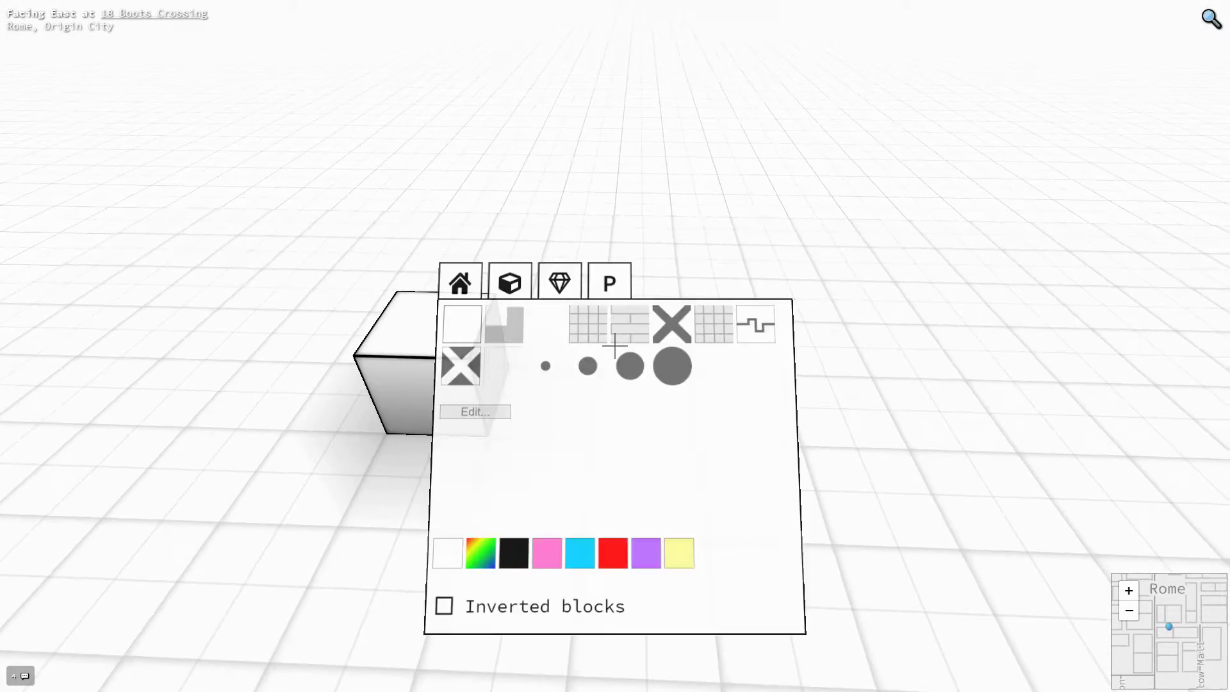
{"action": "left_click", "coordinate": [615, 346]}
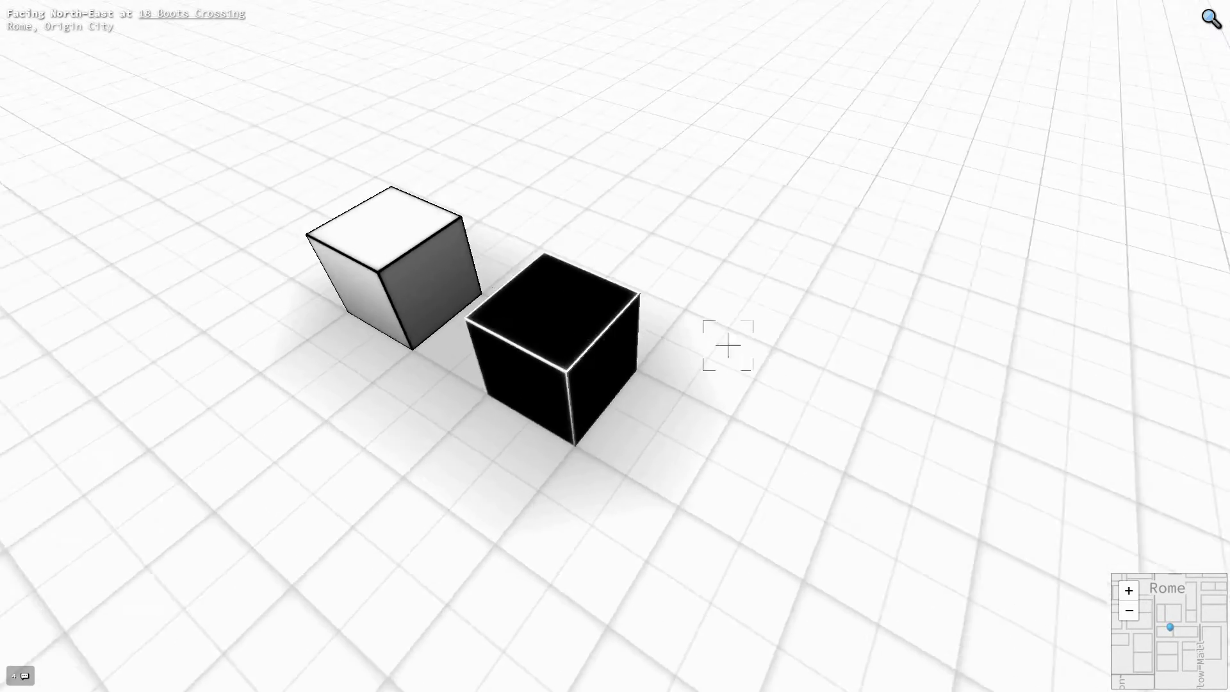
{"action": "key", "text": "a"}
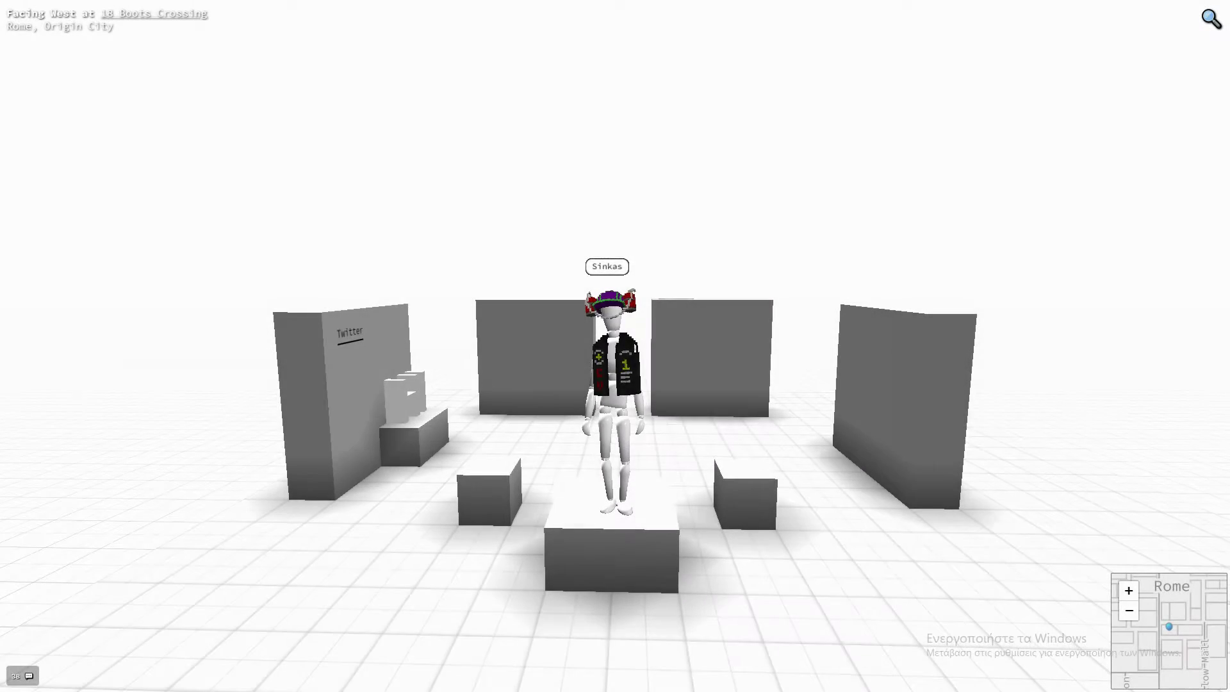
Add a single-line Text feature to the grey wall beside the Twitter sign, with the Inverted option enabled
{"action": "left_click", "coordinate": [615, 347]}
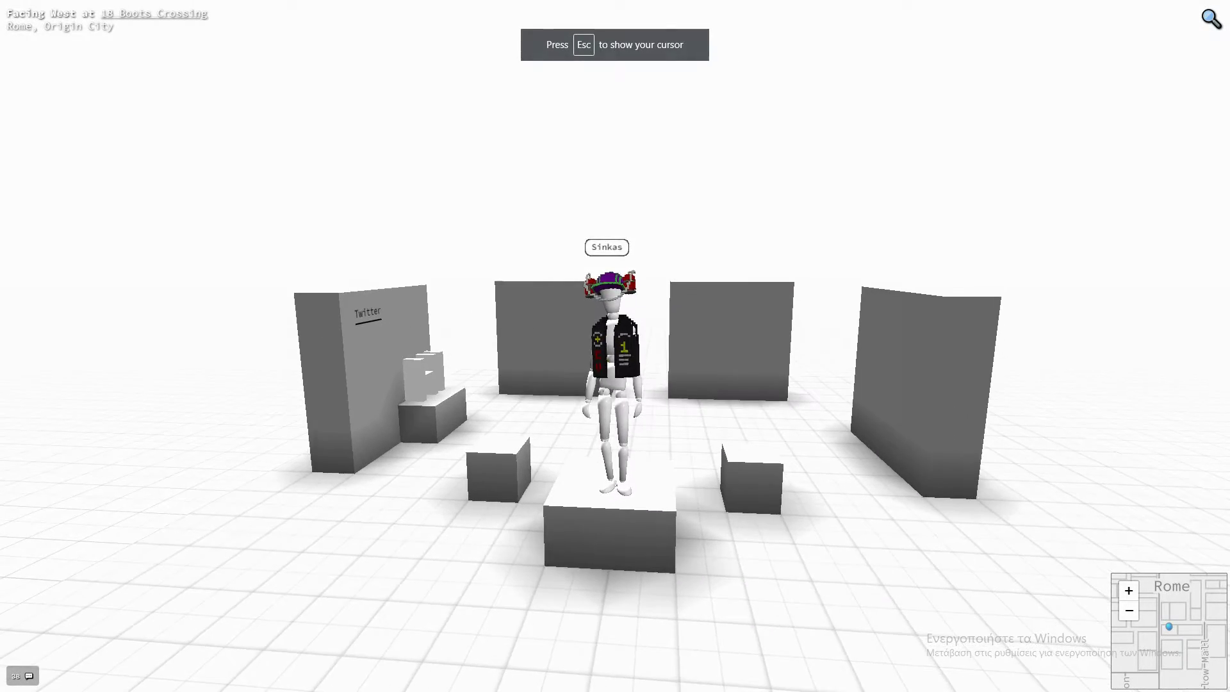
{"action": "key", "text": "c"}
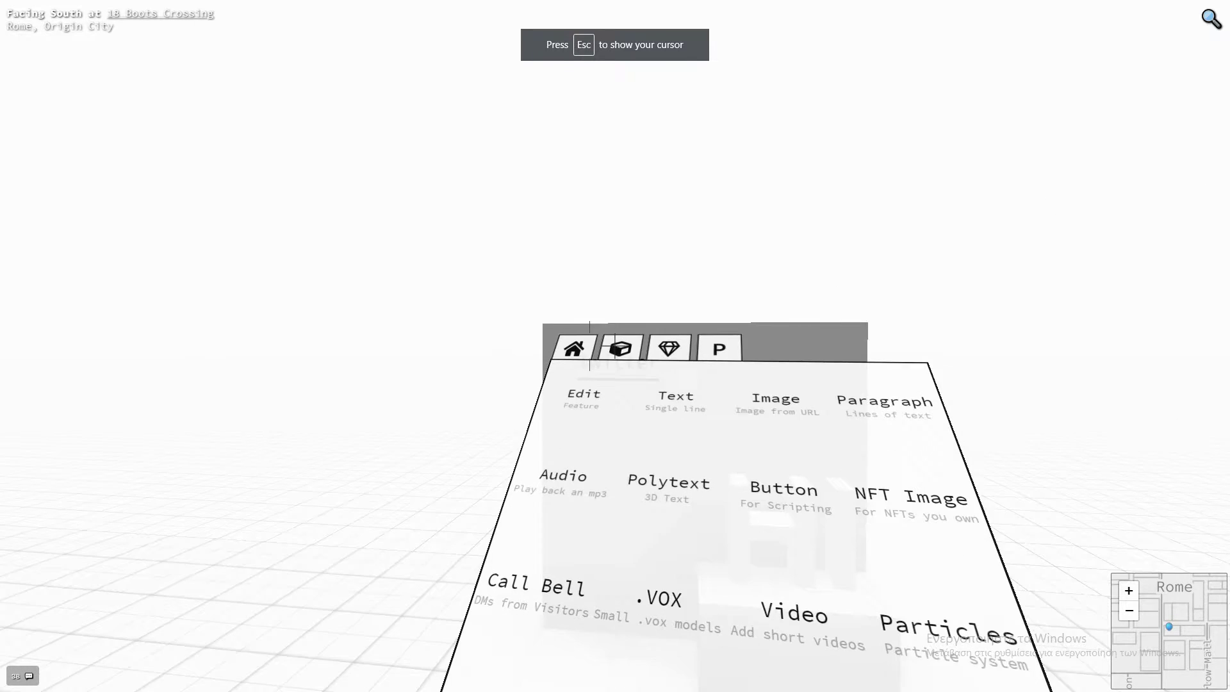
{"action": "left_click", "coordinate": [615, 346]}
{"action": "left_click", "coordinate": [615, 346]}
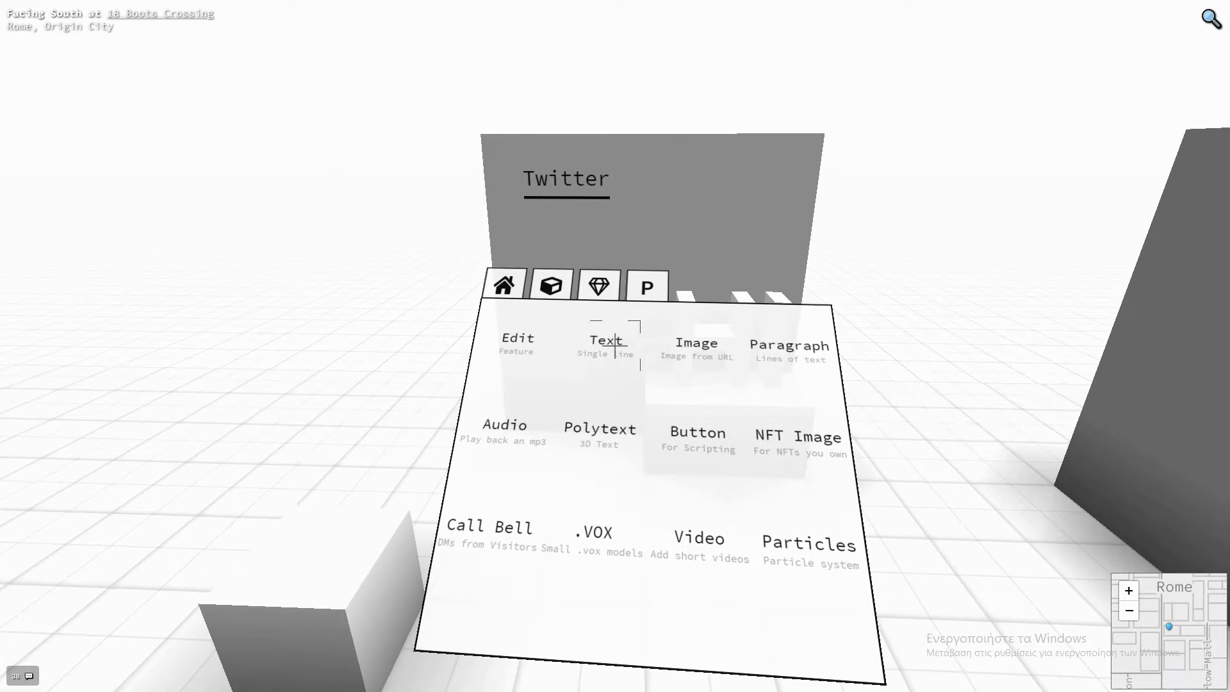
{"action": "left_click", "coordinate": [614, 346]}
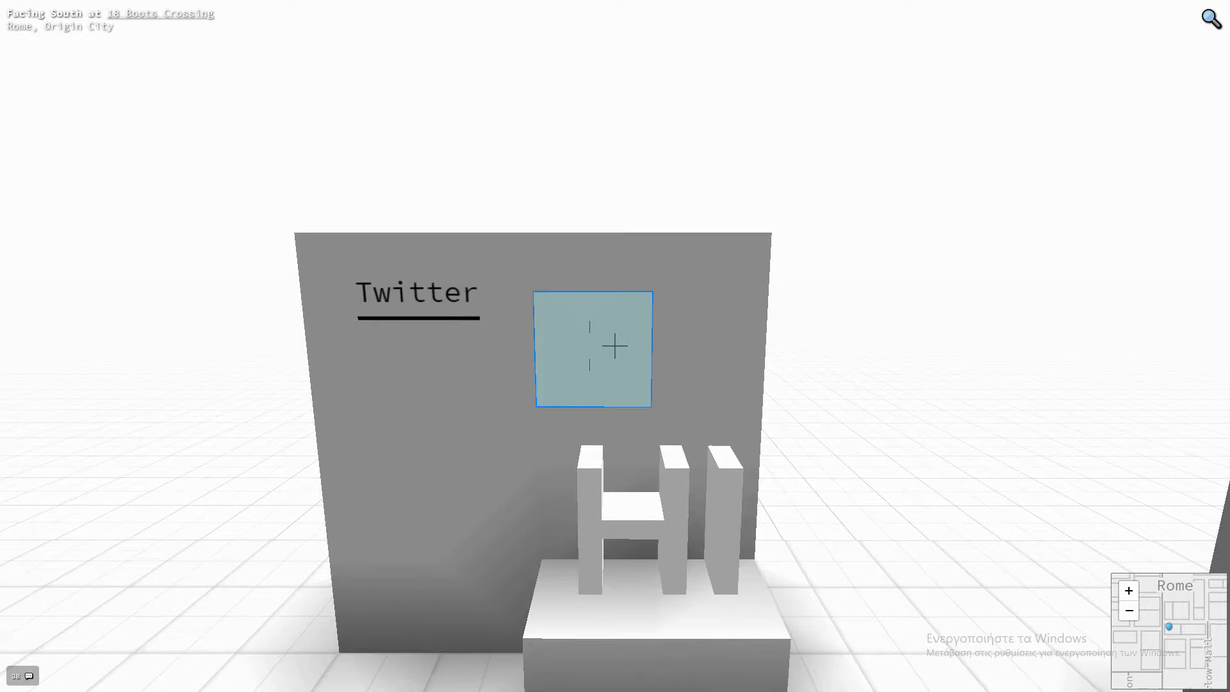
{"action": "left_click", "coordinate": [614, 346]}
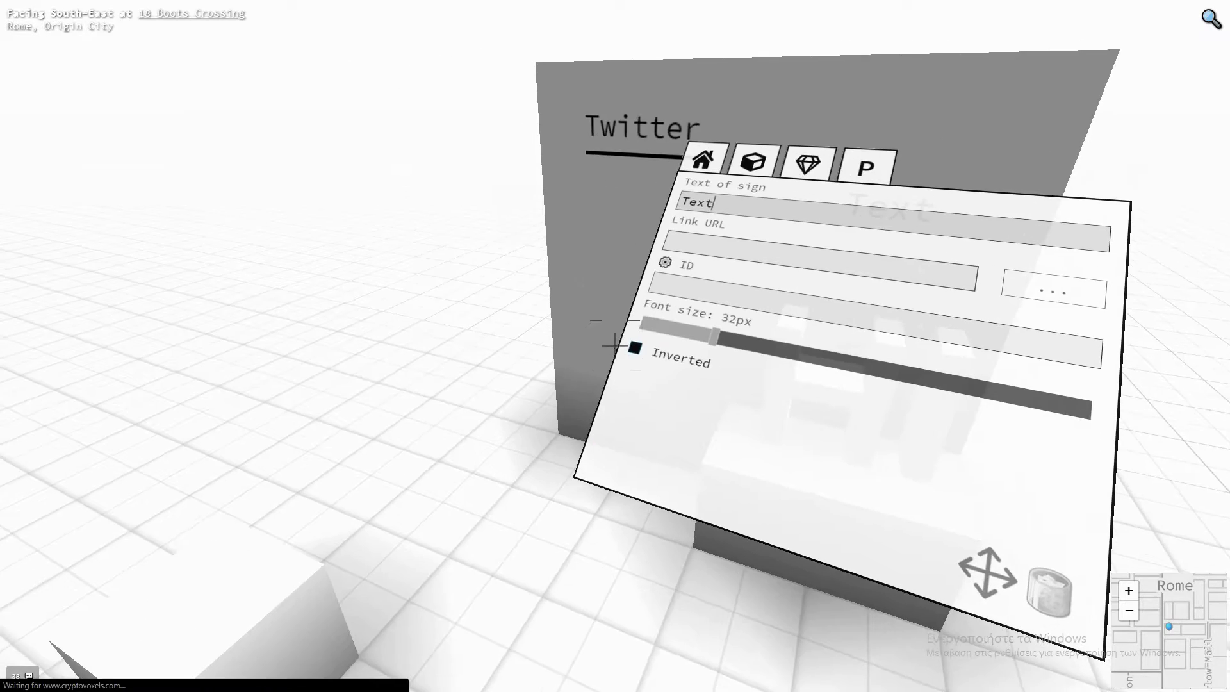
{"action": "left_click", "coordinate": [616, 346]}
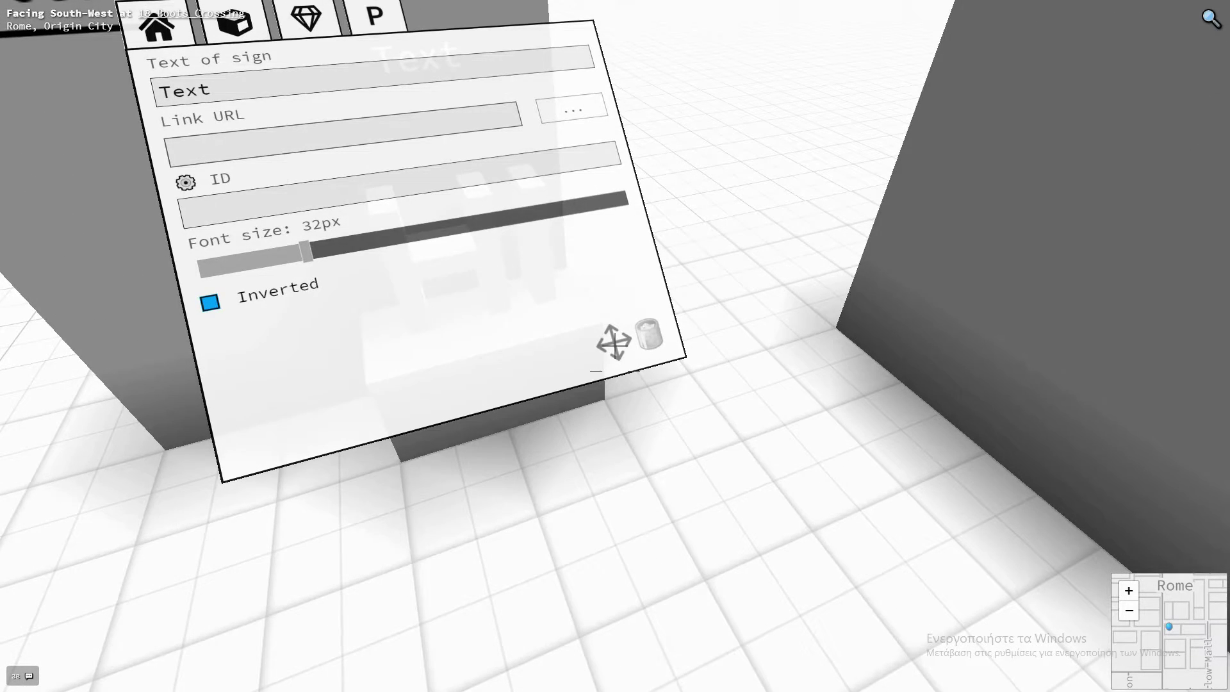
Delete the new Text feature from the grey wall
{"action": "key", "text": "s"}
{"action": "key", "text": "w"}
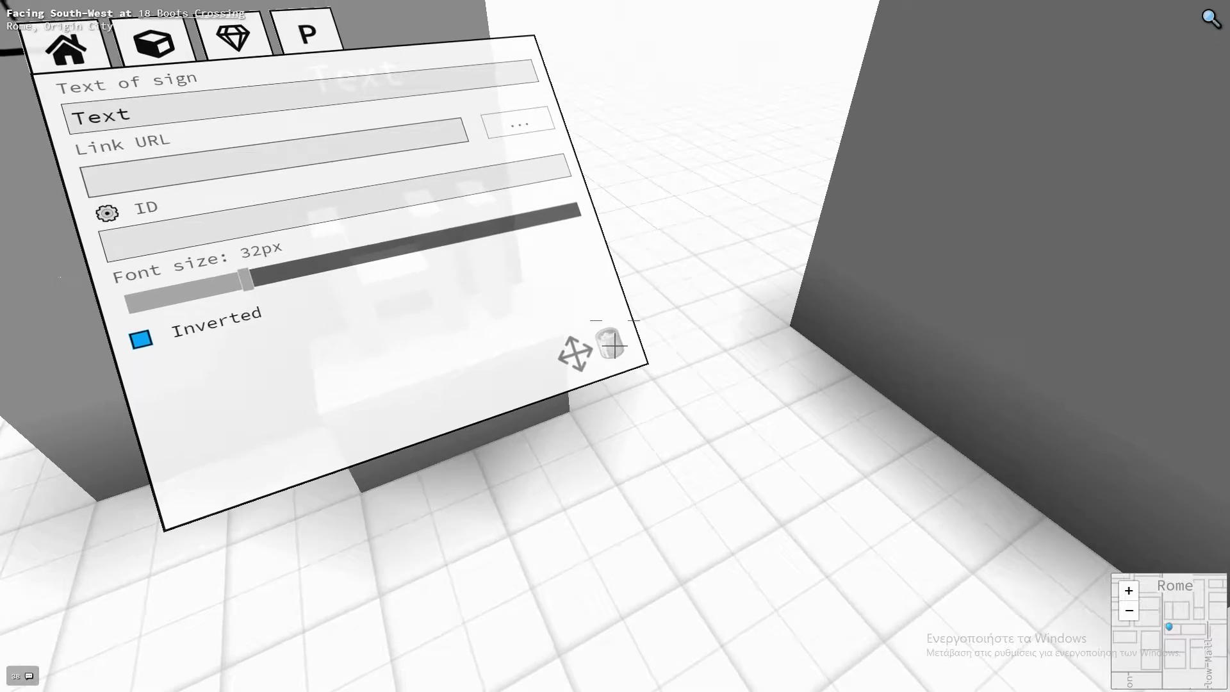
{"action": "key", "text": "s"}
{"action": "key", "text": "w"}
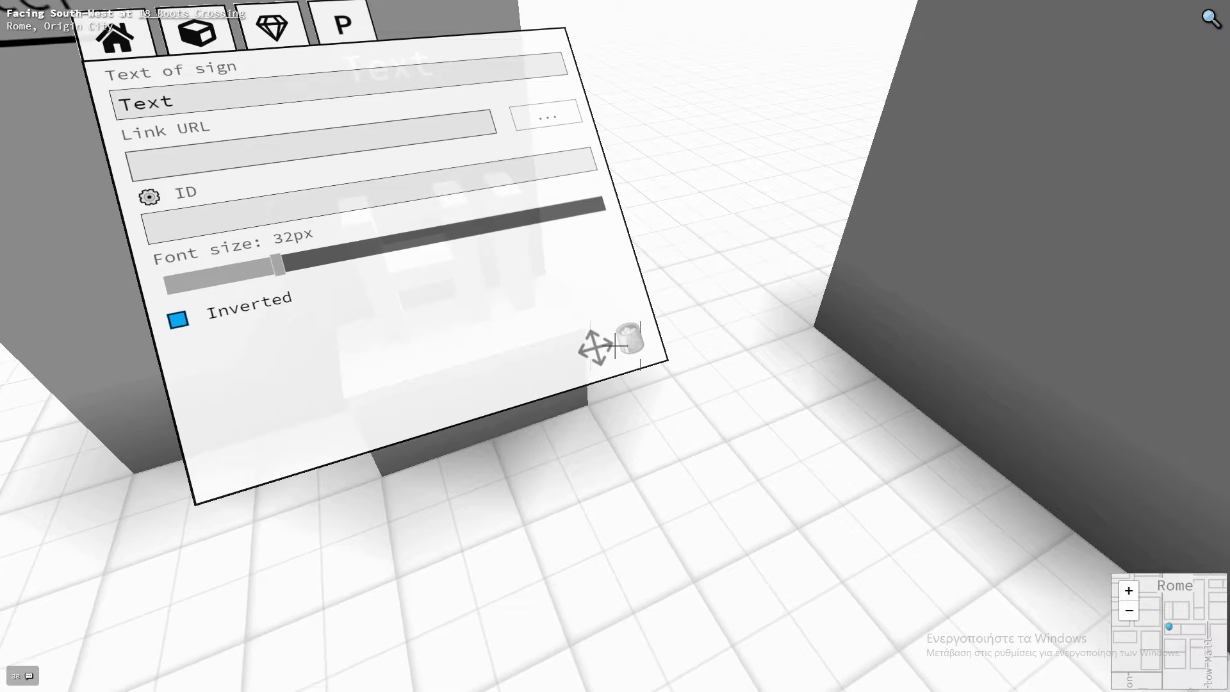
{"action": "left_click", "coordinate": [615, 346]}
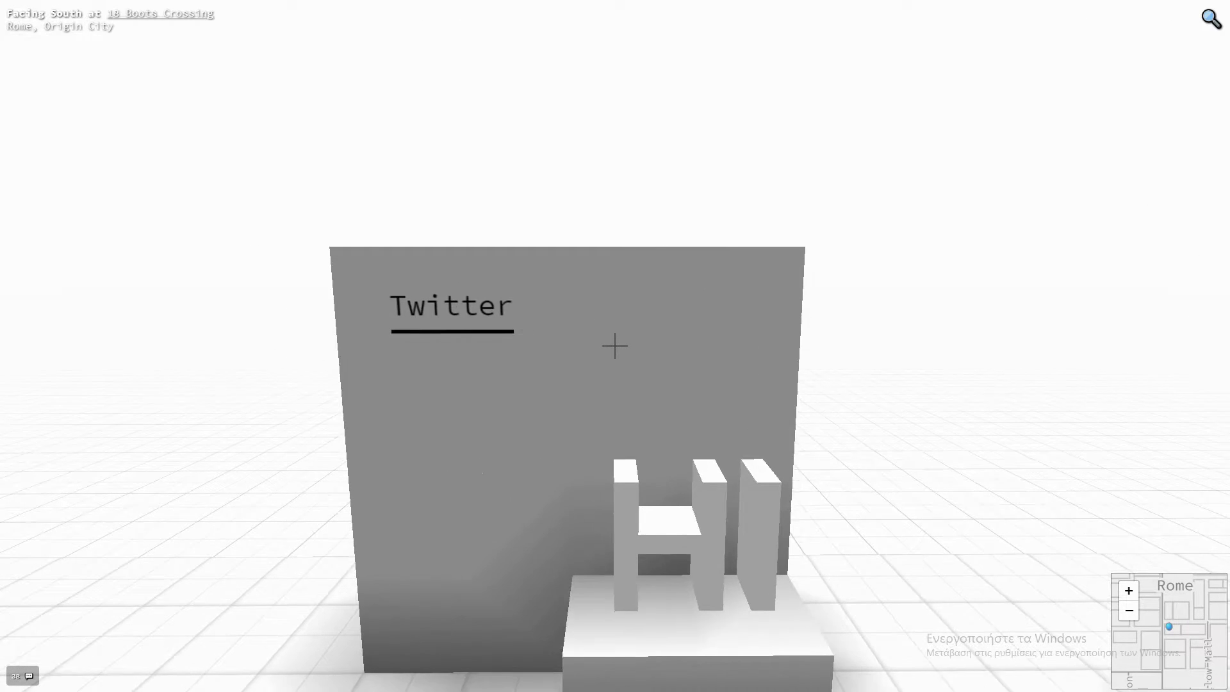
{"action": "key", "text": "Tab"}
{"action": "key", "text": "w"}
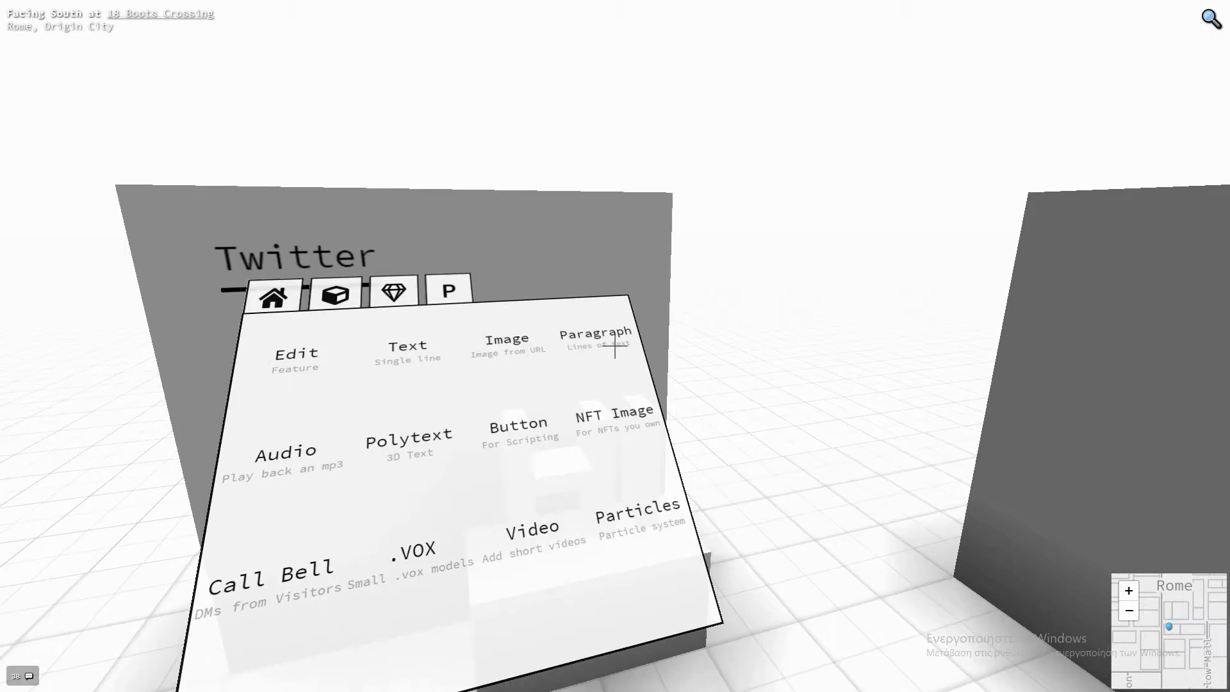
{"action": "key", "text": "s"}
{"action": "key", "text": "a"}
{"action": "key", "text": "w"}
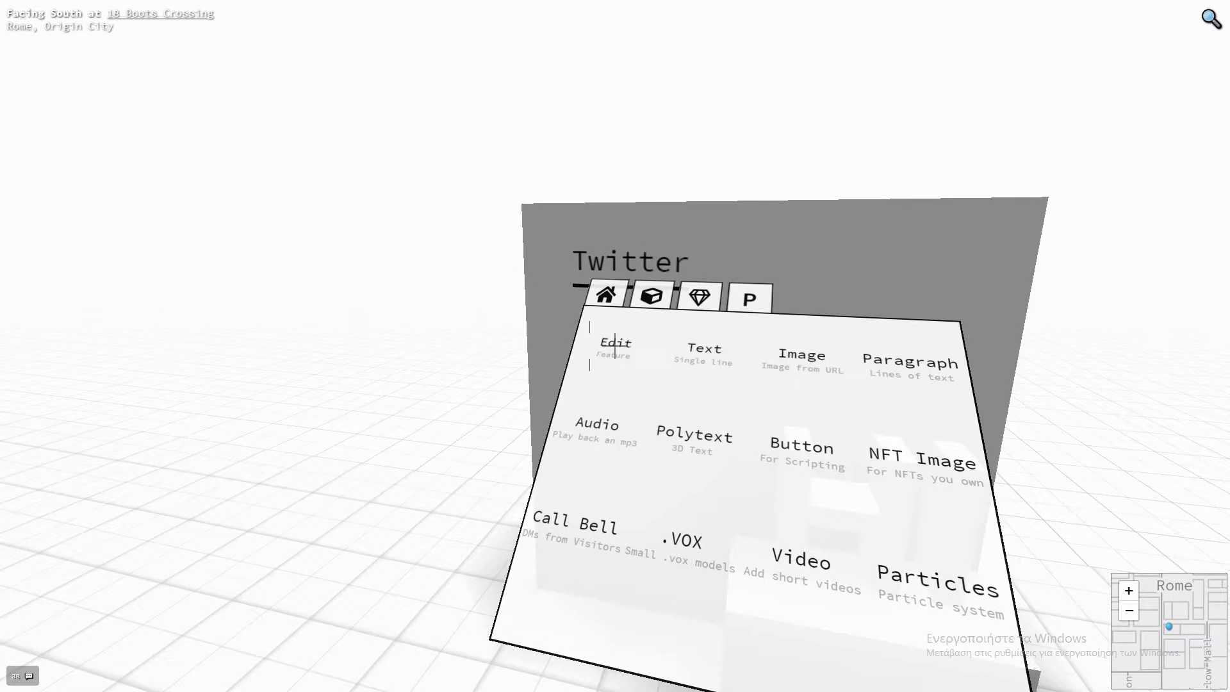
{"action": "key", "text": "d"}
{"action": "key", "text": "a"}
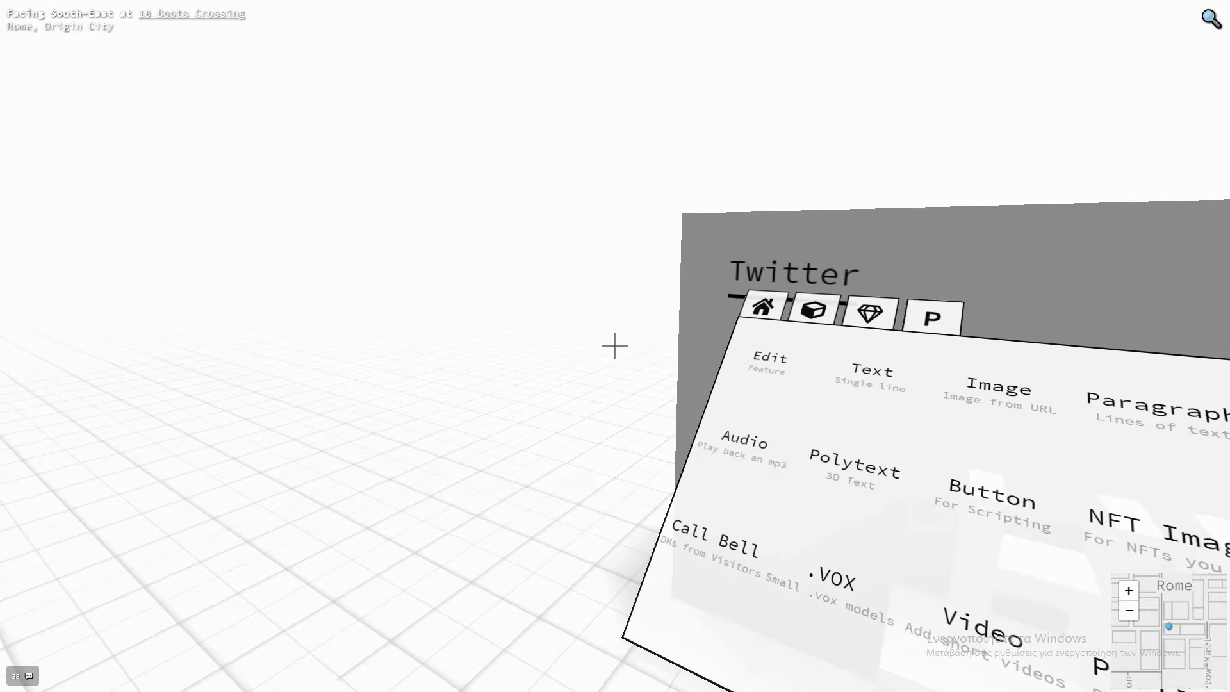
{"action": "key", "text": "Tab"}
Bring up the external link prompt of the Twitter sign on the grey wall and dismiss it
{"action": "key", "text": "a"}
{"action": "left_click", "coordinate": [615, 346]}
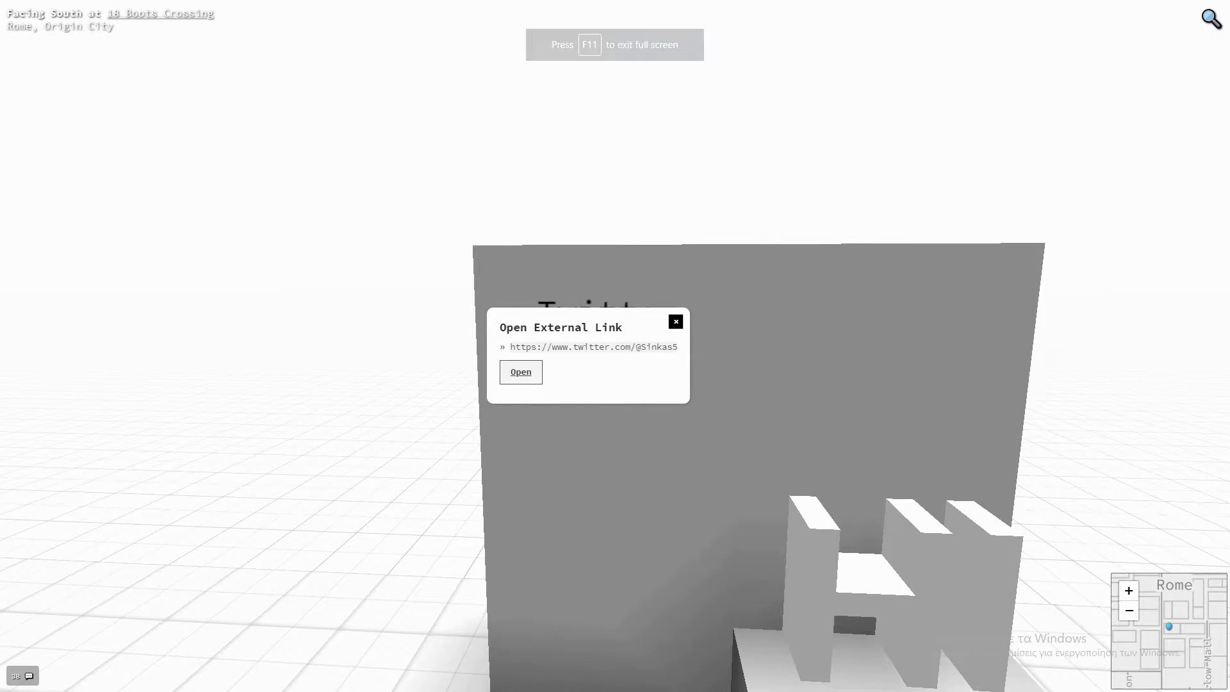
{"action": "key", "text": "Escape"}
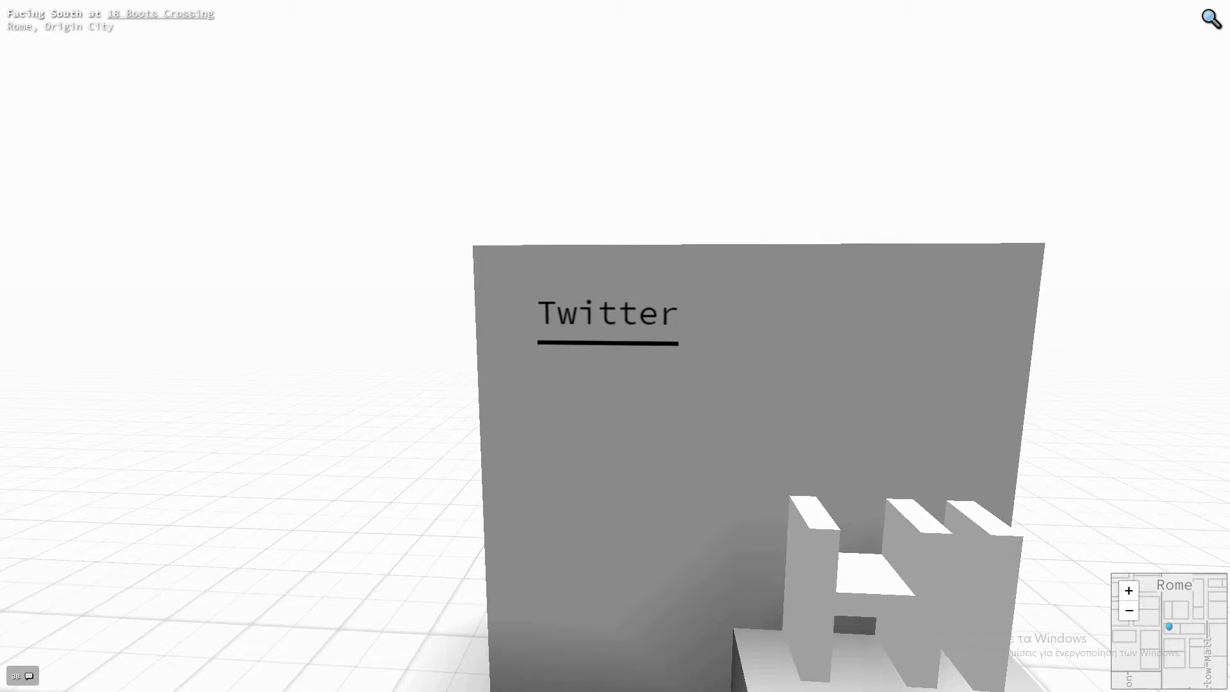
Open the Twitter sign's feature settings and review its text, link URL, ID, font size and Inverted options
{"action": "left_click", "coordinate": [615, 346]}
{"action": "key", "text": "Tab"}
{"action": "left_click", "coordinate": [615, 346]}
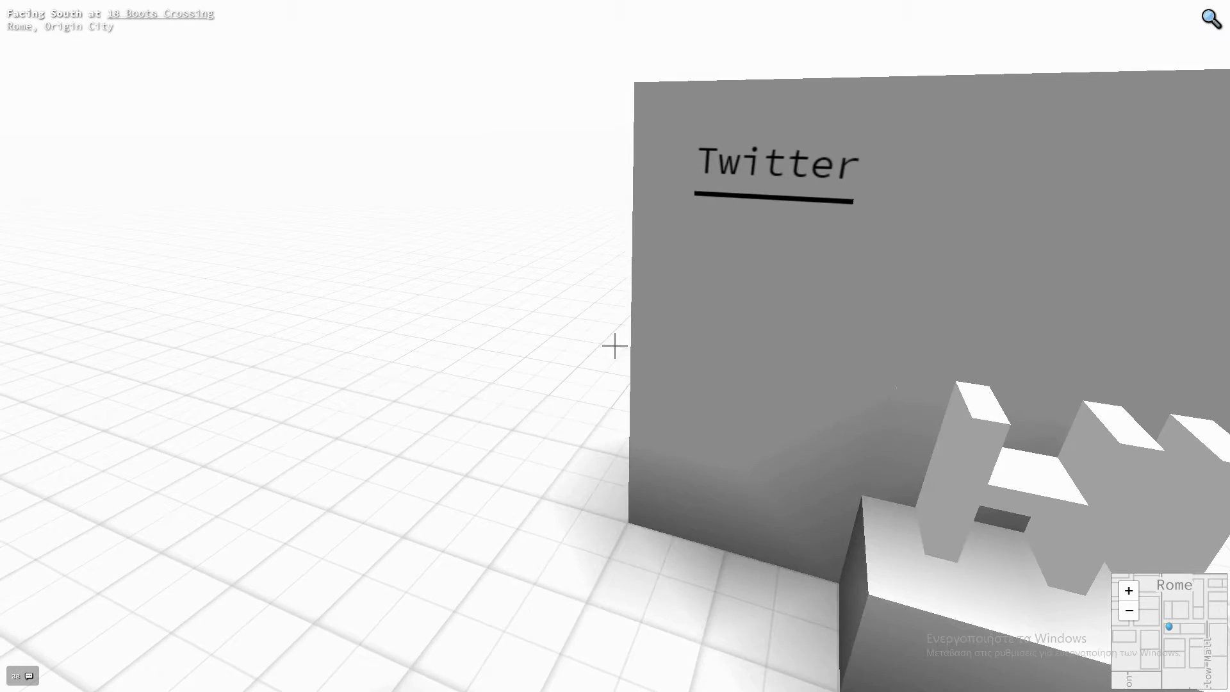
{"action": "key", "text": "s"}
{"action": "left_click", "coordinate": [616, 347]}
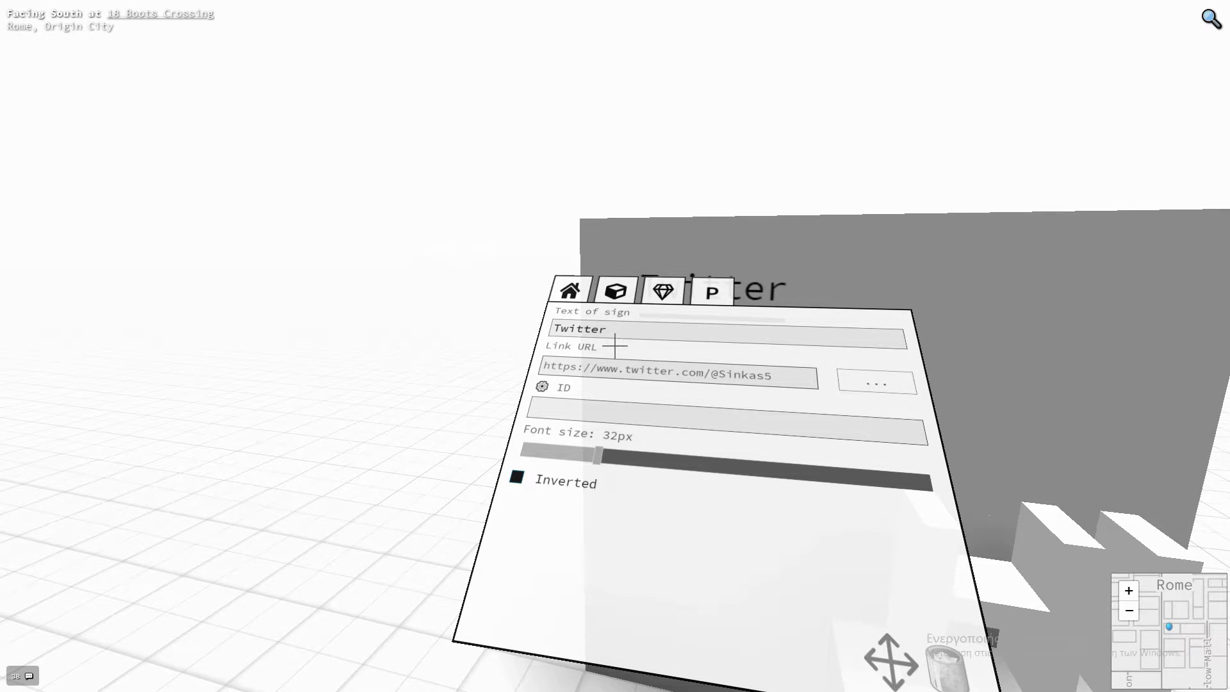
{"action": "key", "text": "w"}
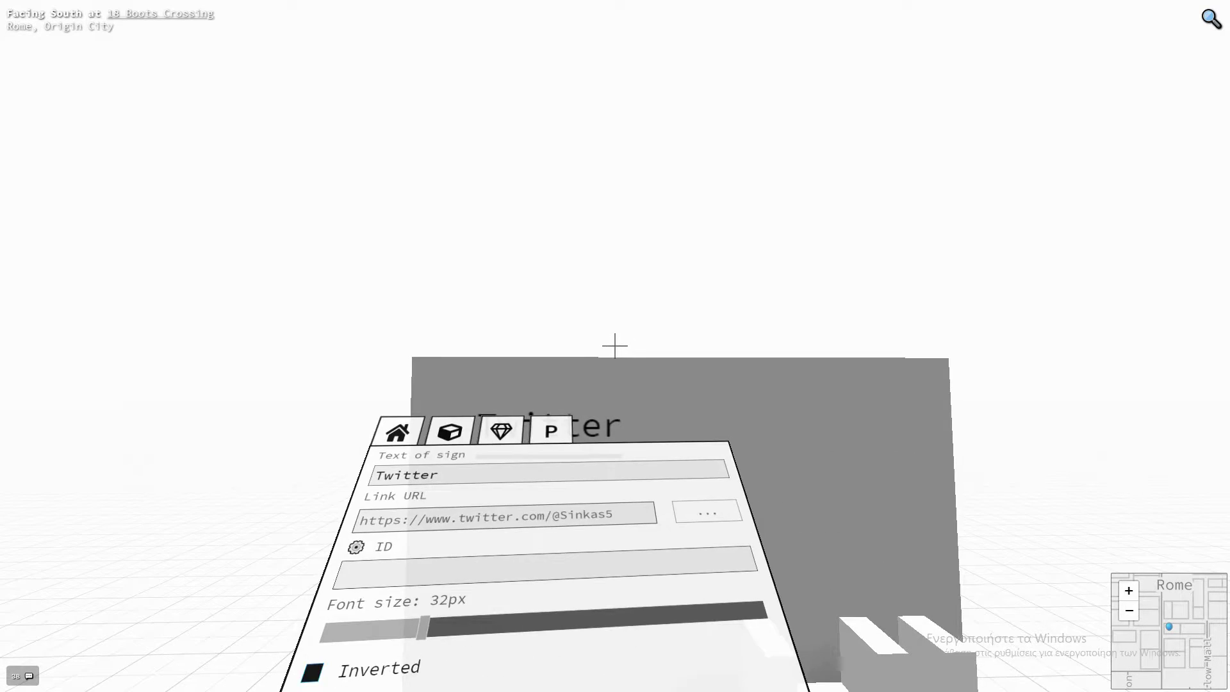
{"action": "left_click", "coordinate": [615, 347]}
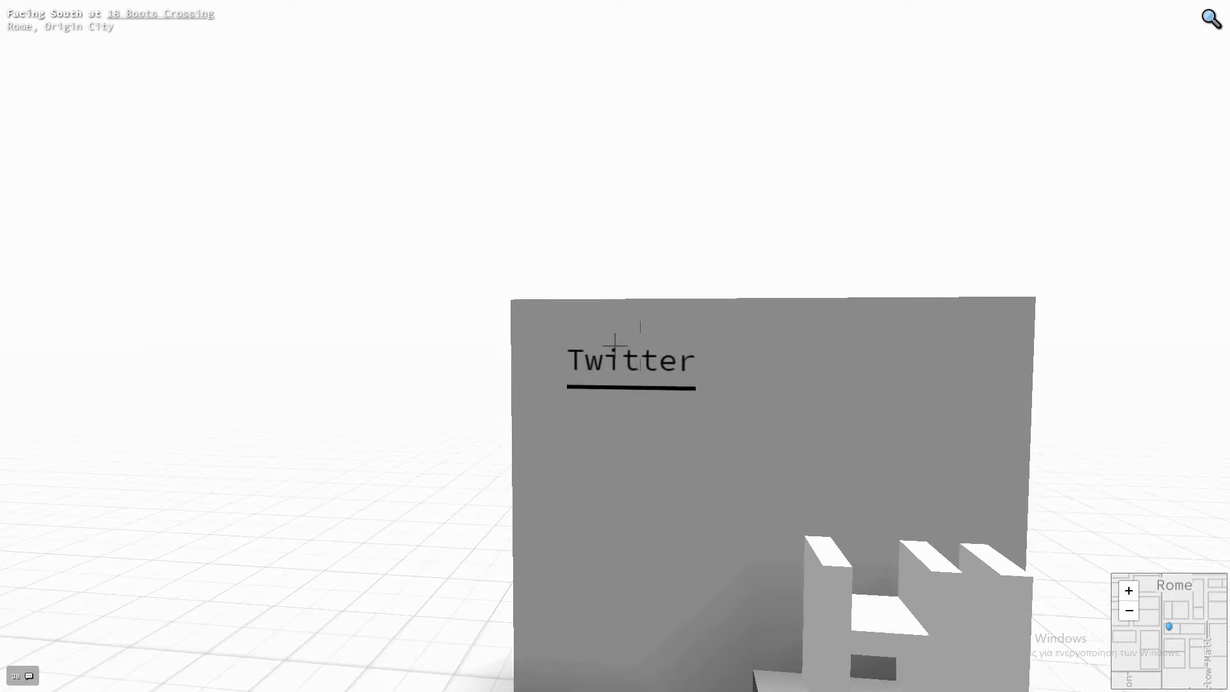
{"action": "key", "text": "s"}
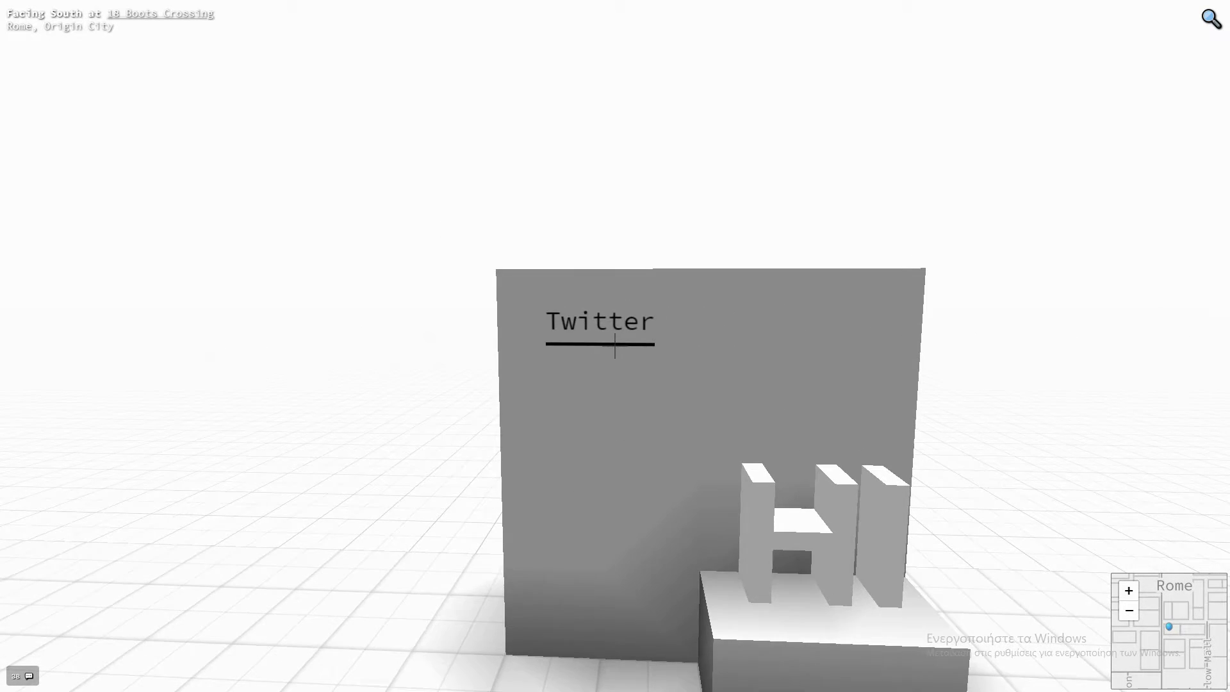
Examine the Polytext option in the feature list and the 3D HI lettering in front of the Twitter wall
{"action": "key", "text": "w"}
{"action": "key", "text": "d"}
{"action": "key", "text": "s"}
{"action": "key", "text": "w"}
{"action": "key", "text": "Tab"}
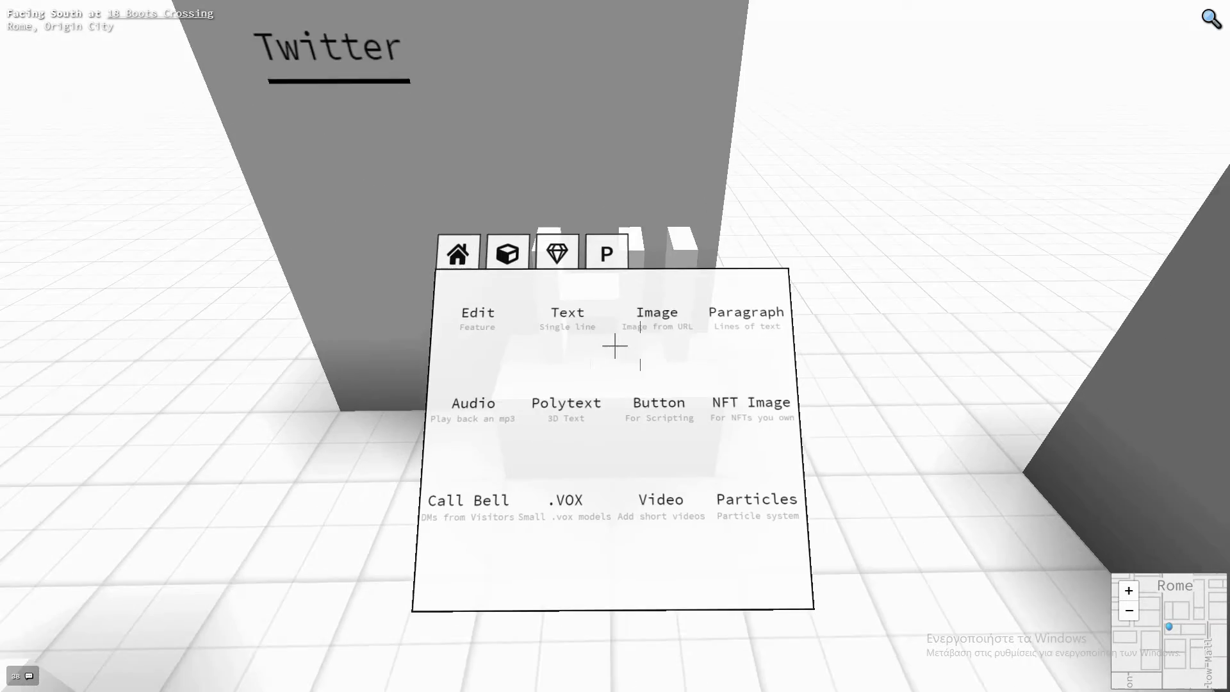
{"action": "key", "text": "Left"}
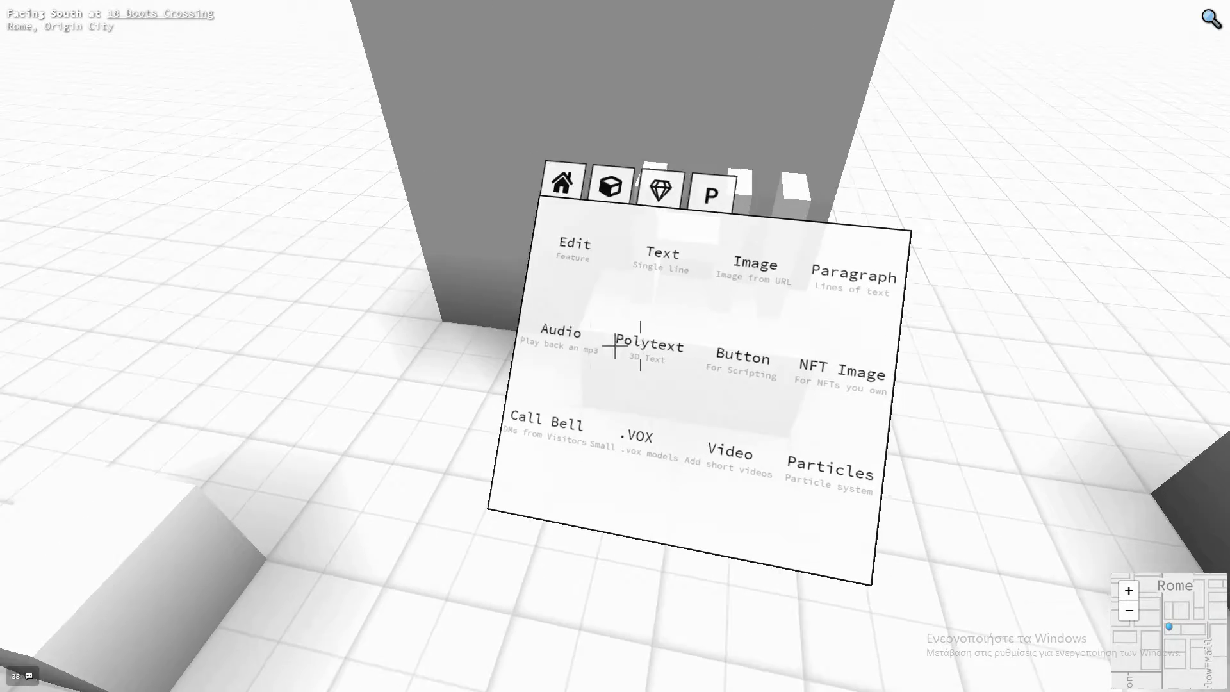
{"action": "key", "text": "Right"}
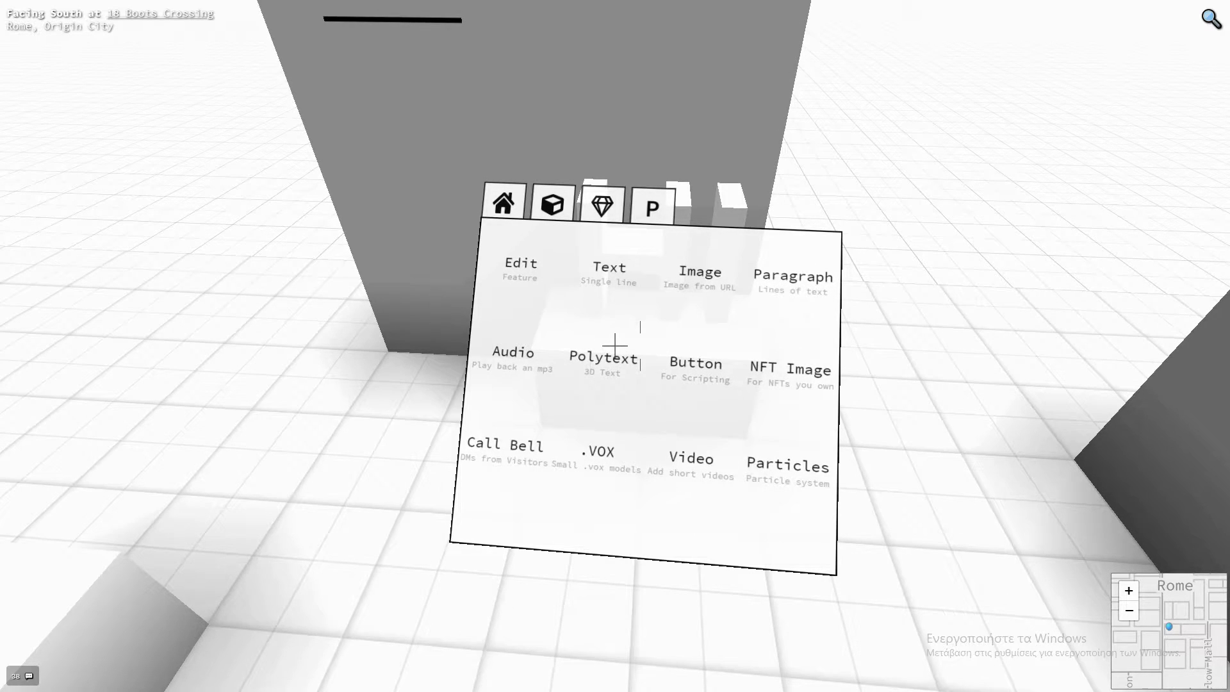
{"action": "key", "text": "Tab"}
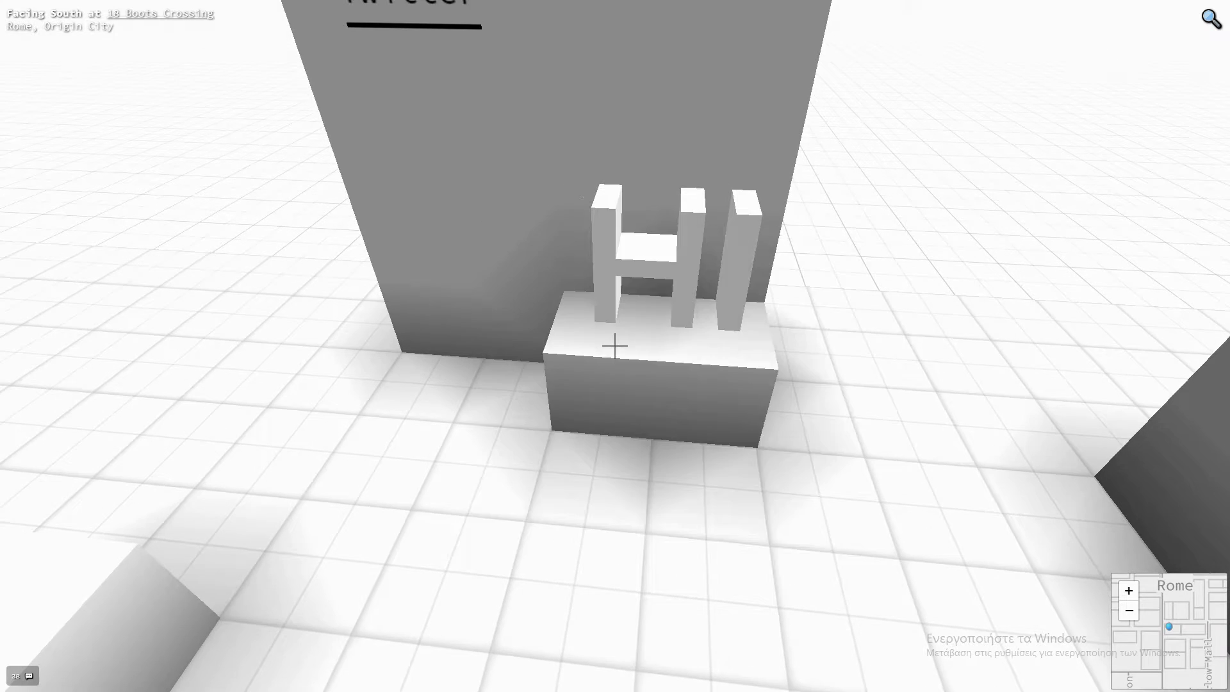
Add a Paragraph feature to the blank dark grey wall facing west
{"action": "key", "text": "Tab"}
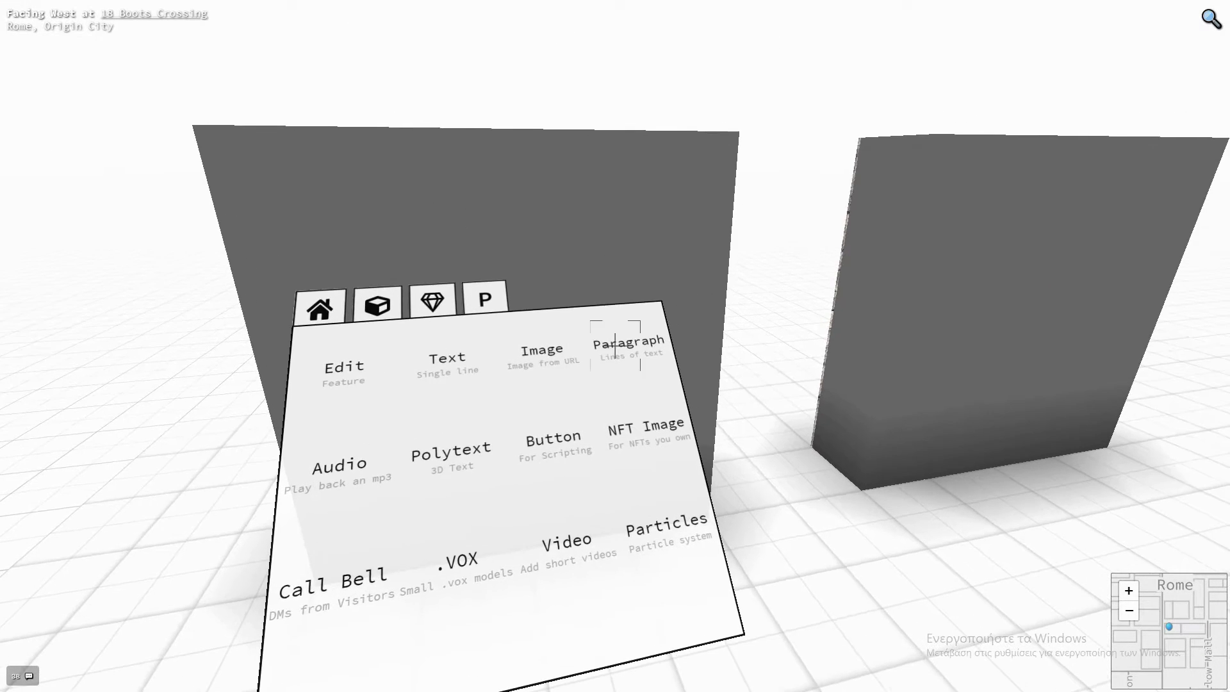
{"action": "left_click", "coordinate": [614, 345]}
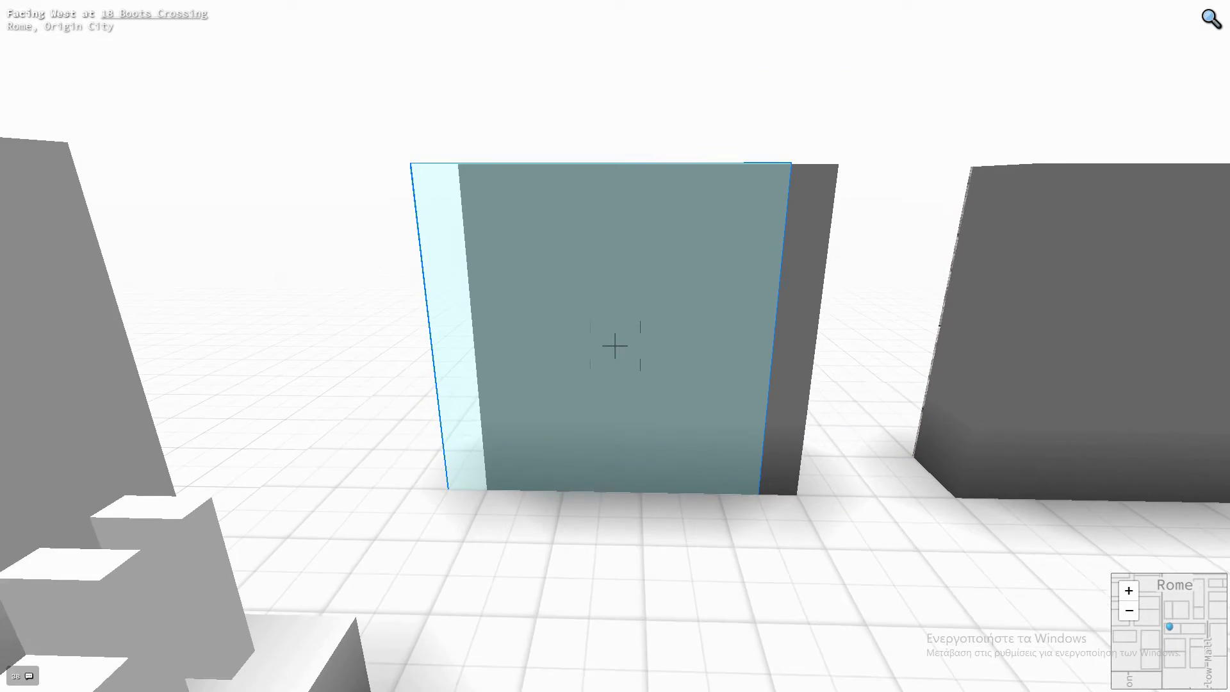
{"action": "left_click", "coordinate": [616, 345]}
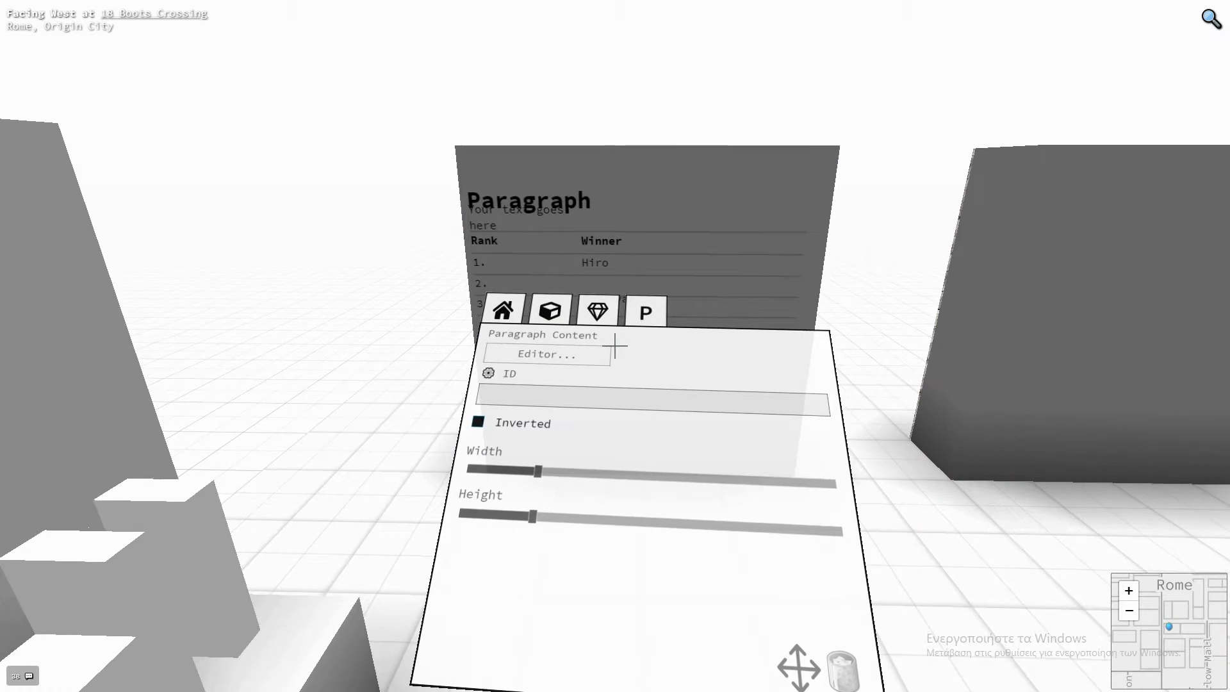
Open the paragraph's markdown editor and save its default content without changes
{"action": "left_click", "coordinate": [616, 346]}
{"action": "key", "text": "ctrl+a"}
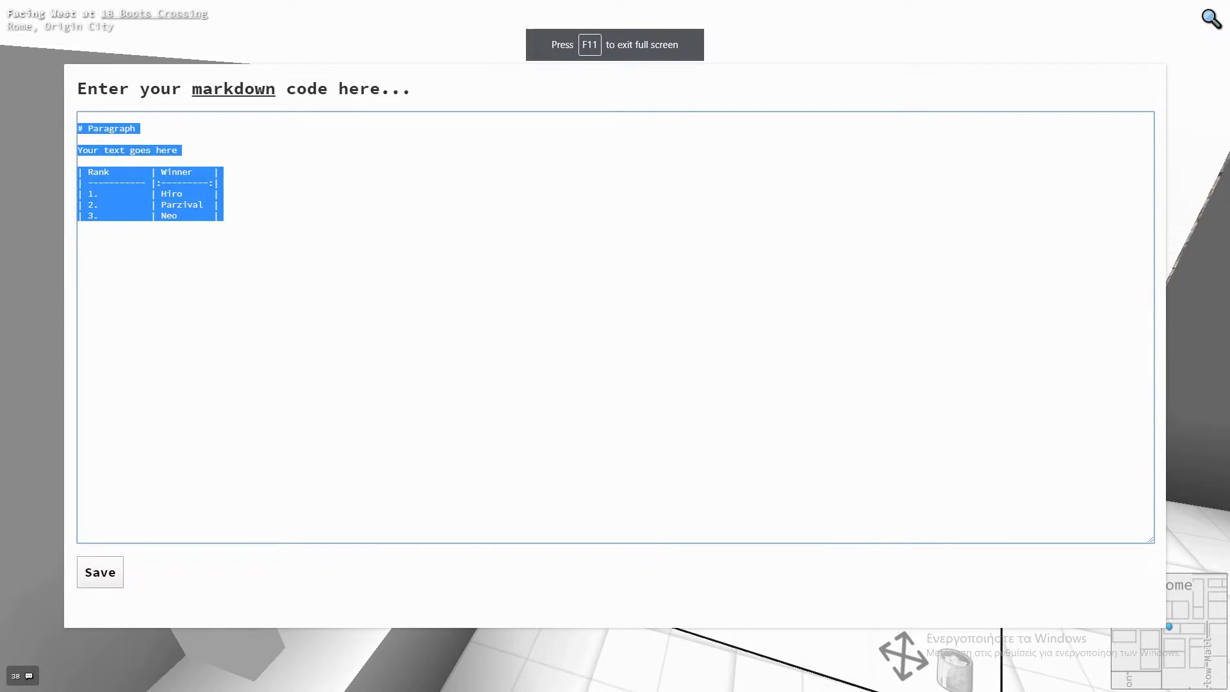
{"action": "left_click", "coordinate": [78, 227]}
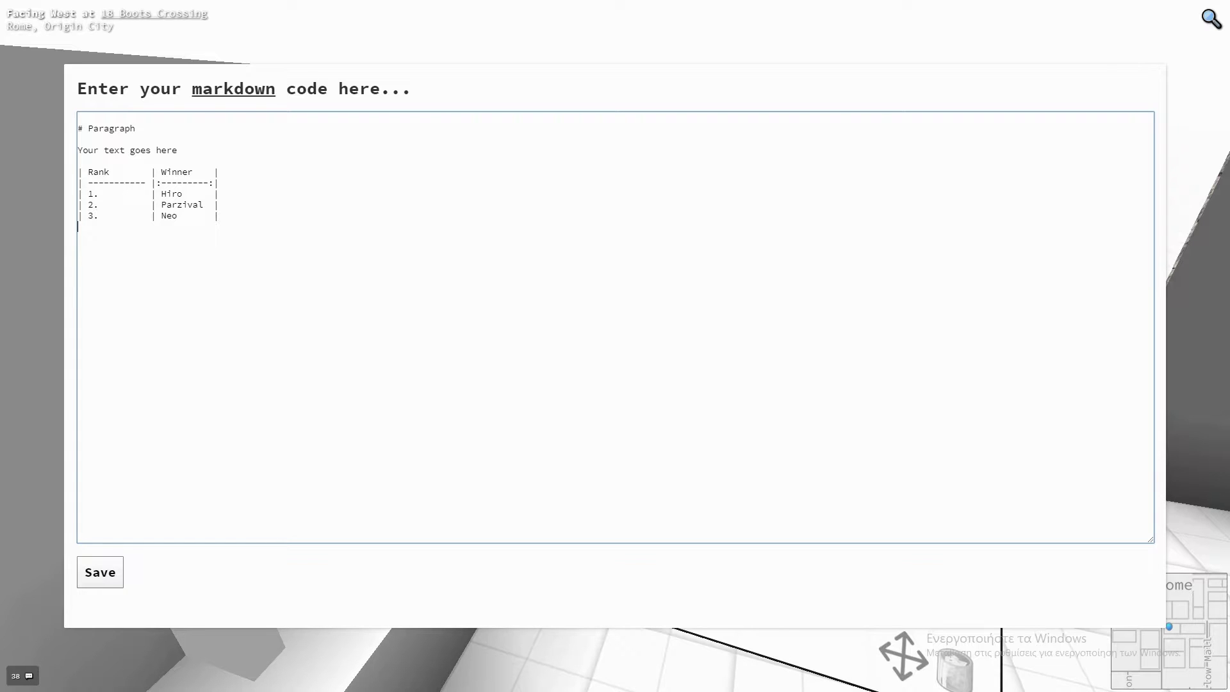
{"action": "left_click", "coordinate": [100, 572]}
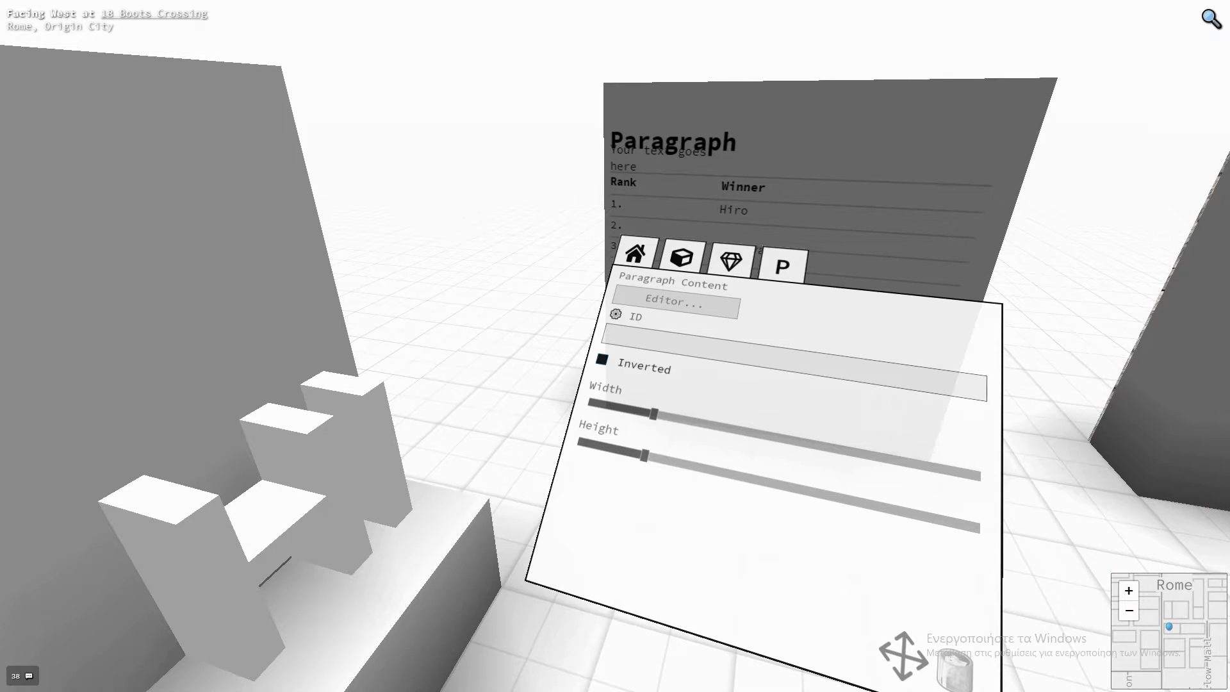
{"action": "key", "text": "Tab"}
{"action": "key", "text": "w"}
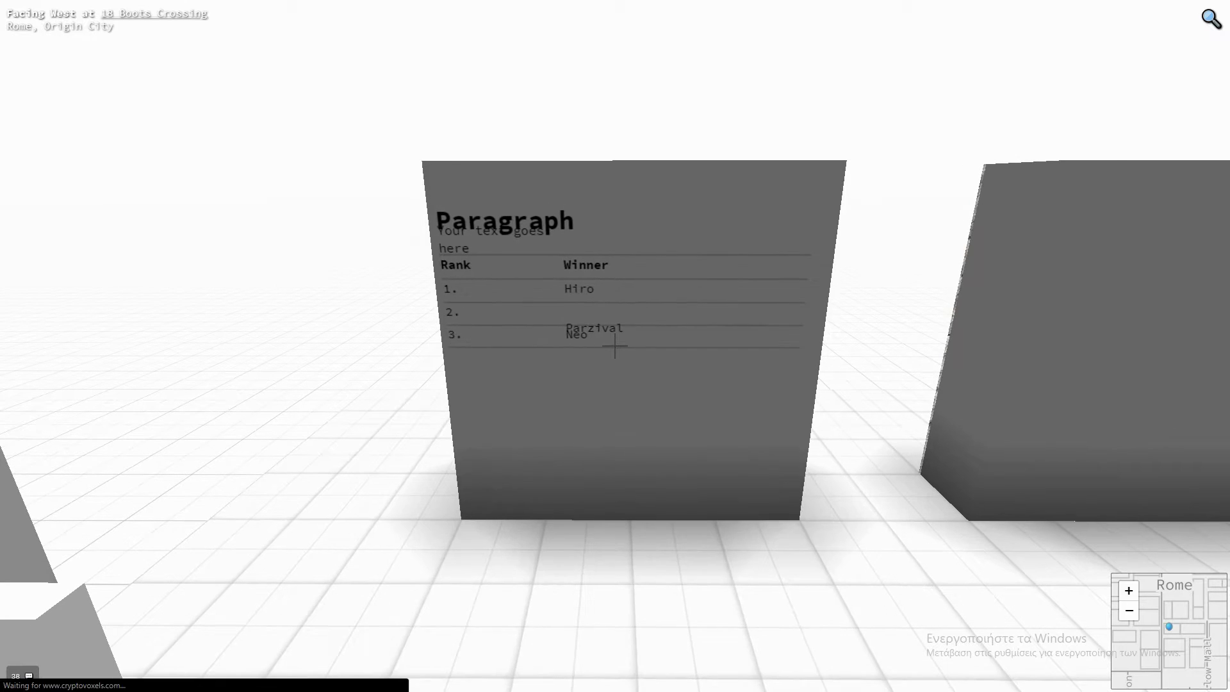
{"action": "key", "text": "Tab"}
{"action": "key", "text": "Tab"}
{"action": "key", "text": "Tab"}
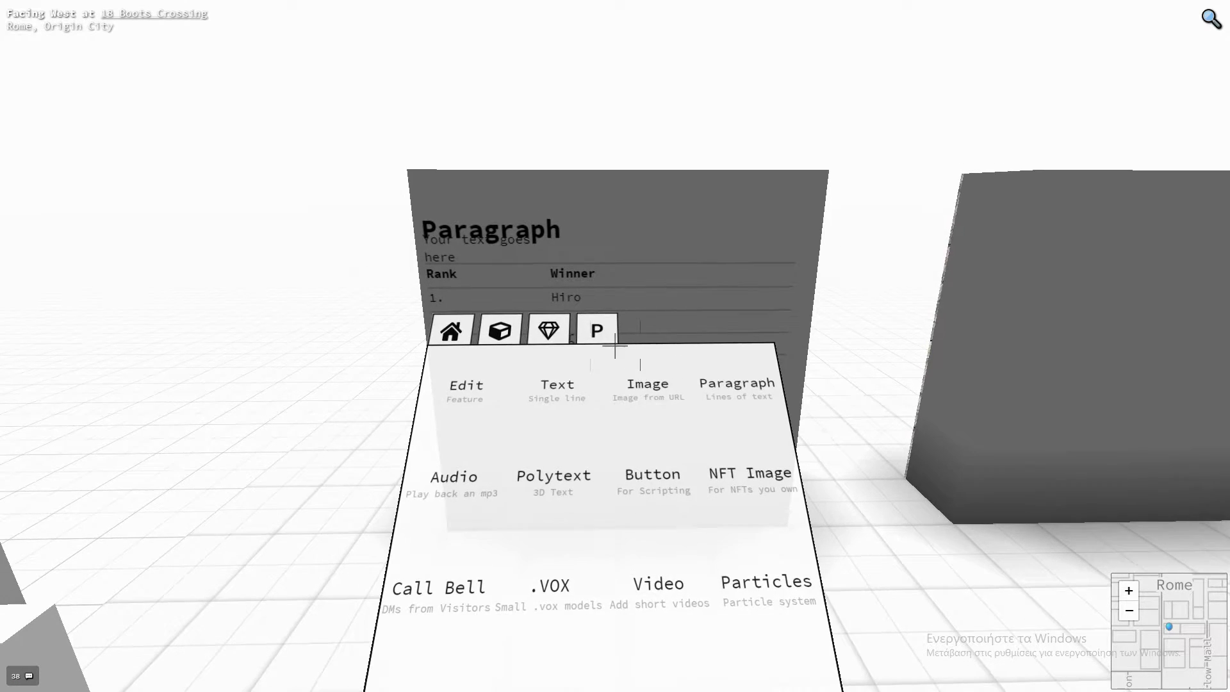
{"action": "key", "text": "Tab"}
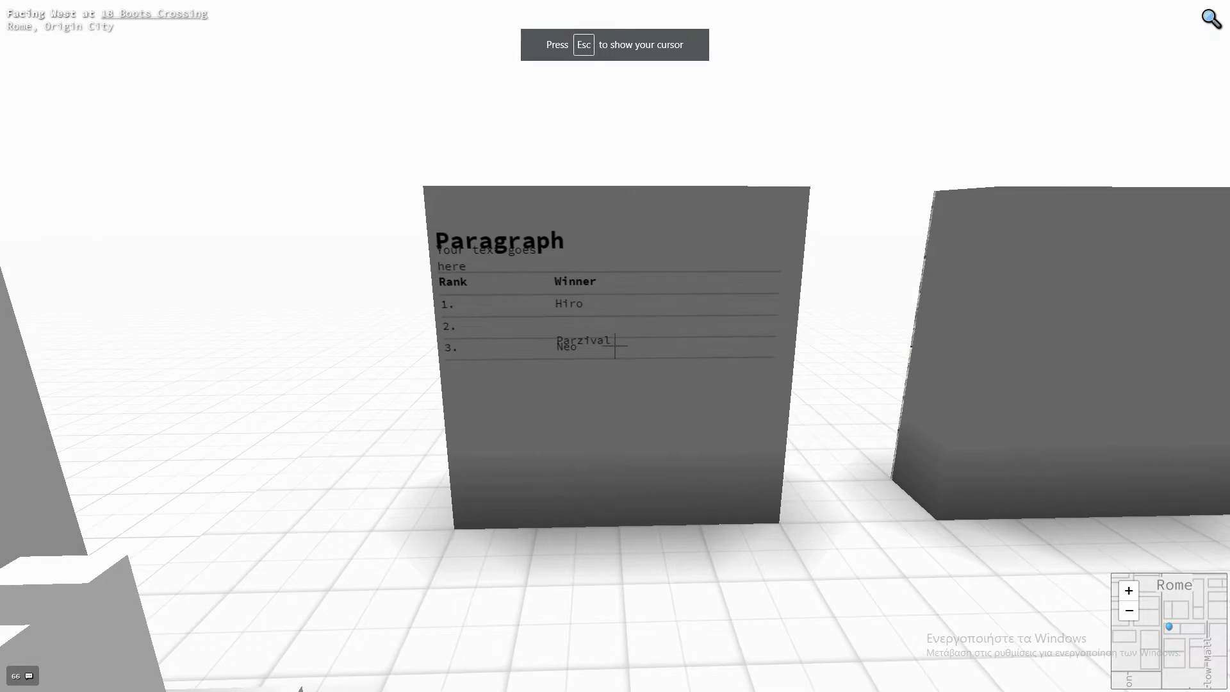
Add an Image feature to the blank grey wall beside the paragraph wall
{"action": "key", "text": "s"}
{"action": "key", "text": "d"}
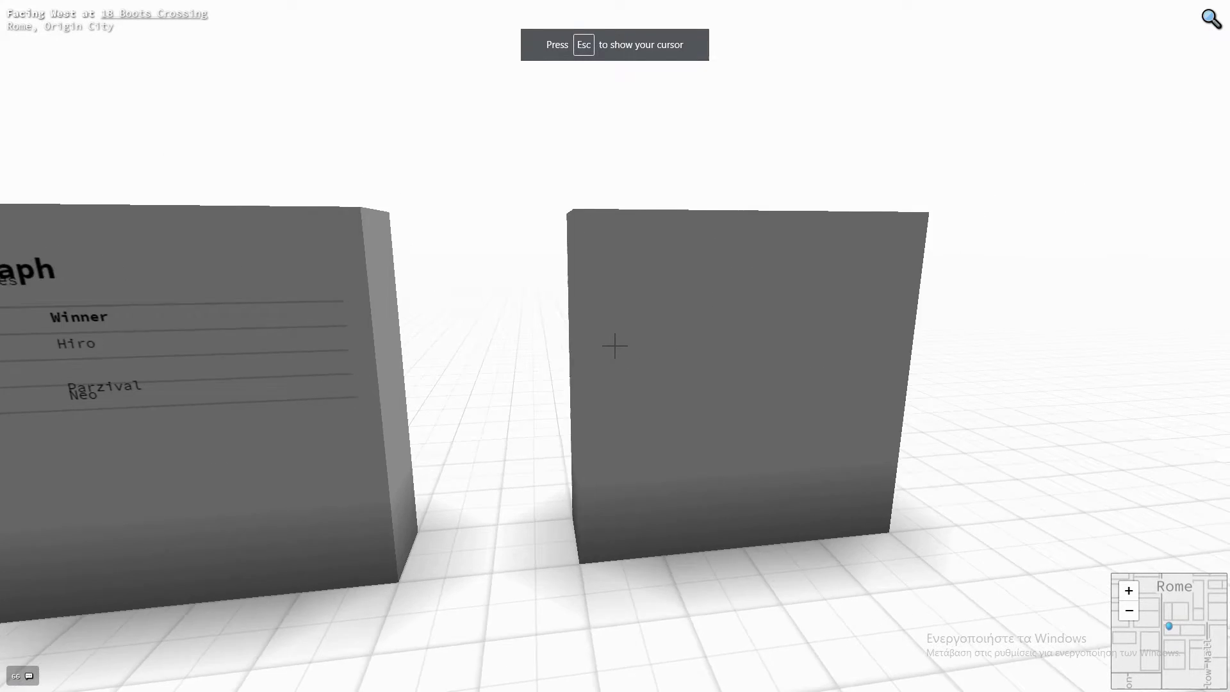
{"action": "key", "text": "Tab"}
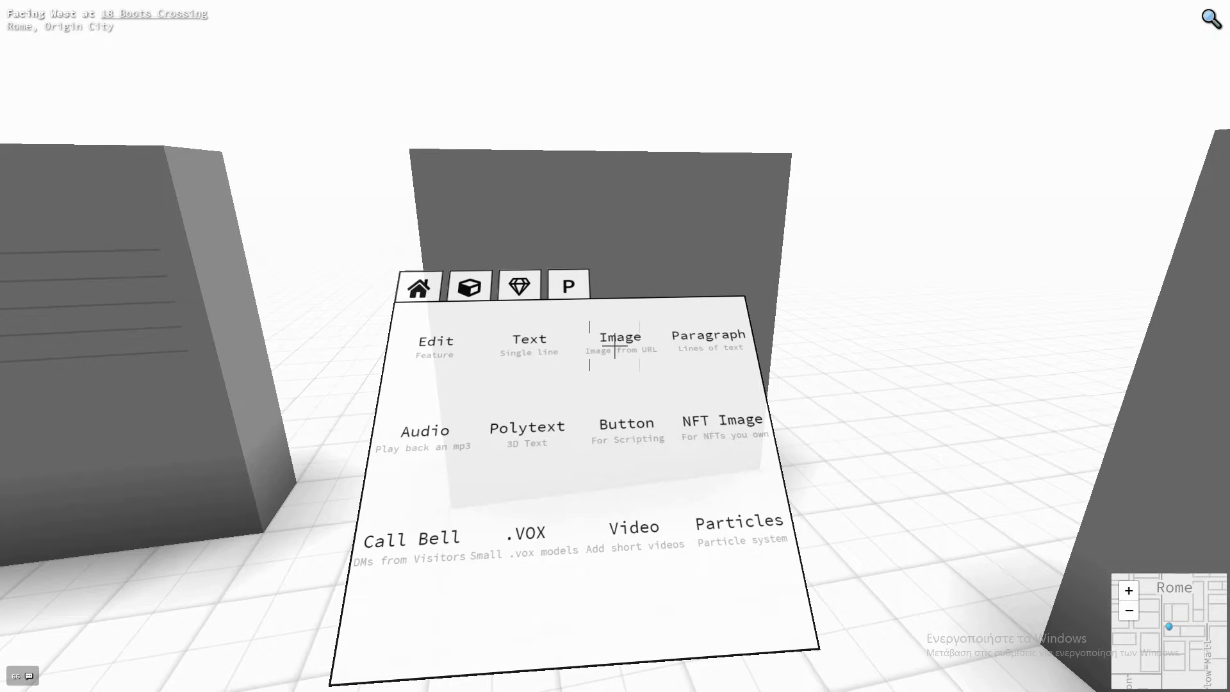
{"action": "left_click", "coordinate": [615, 346]}
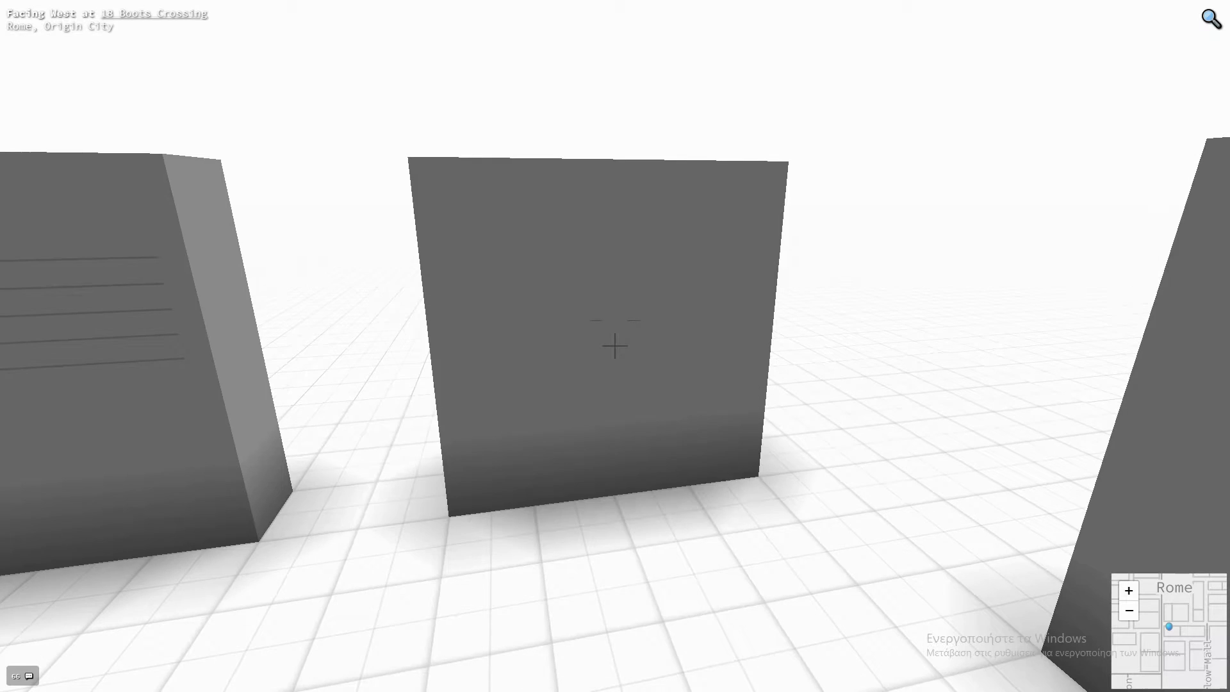
{"action": "key", "text": "w"}
{"action": "key", "text": "d"}
{"action": "left_click", "coordinate": [614, 346]}
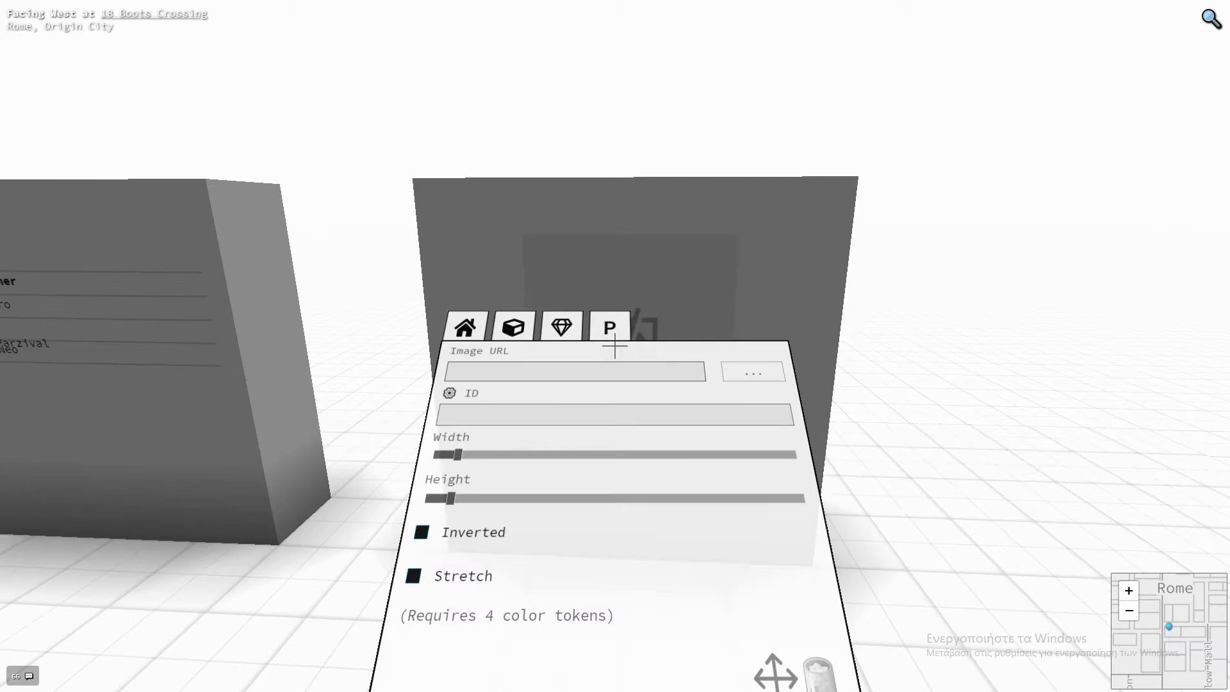
{"action": "key", "text": "d"}
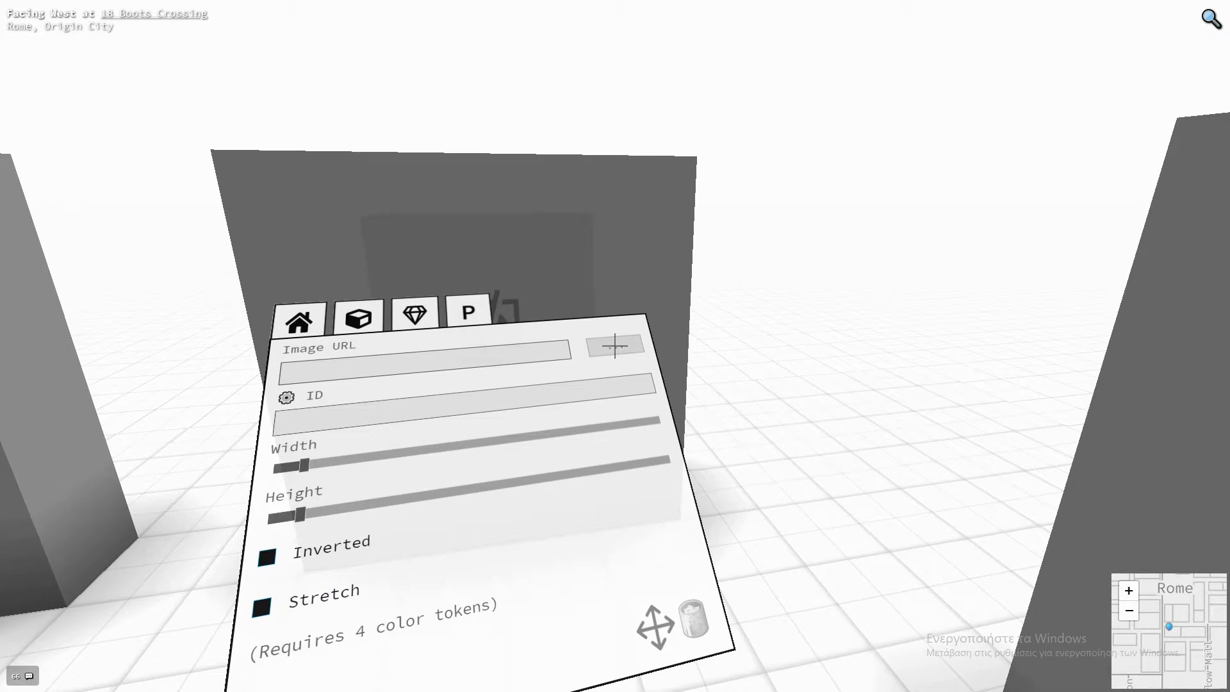
{"action": "left_click", "coordinate": [614, 347]}
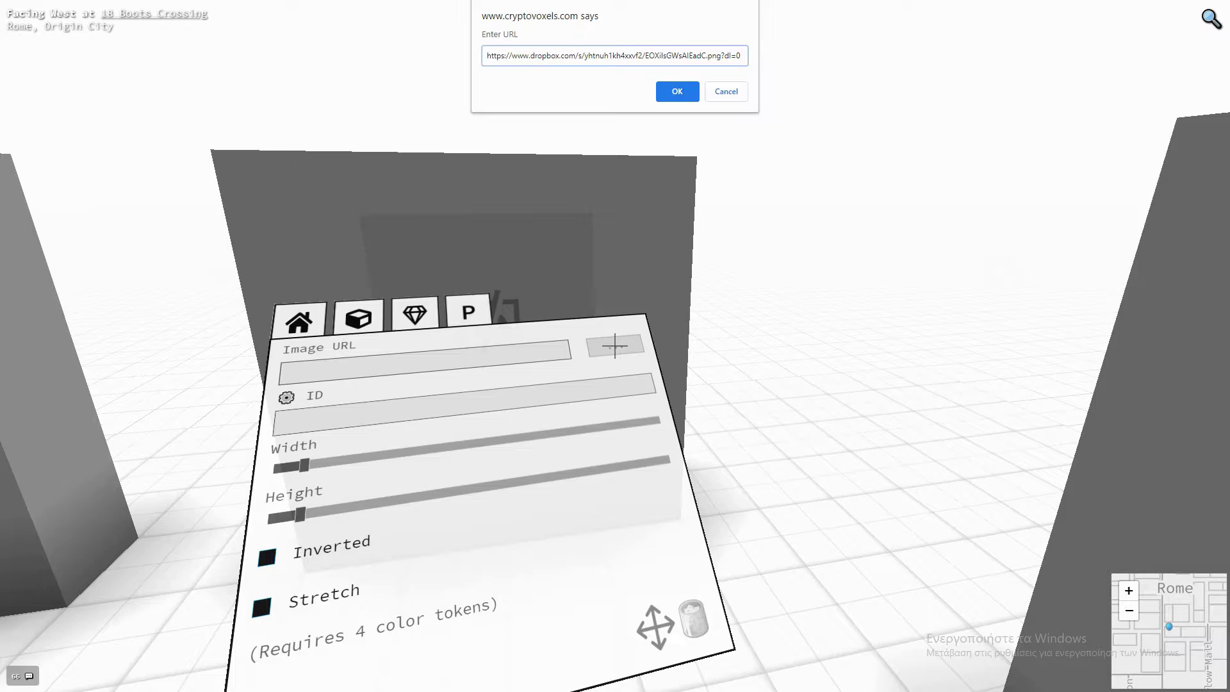
{"action": "key", "text": "Return"}
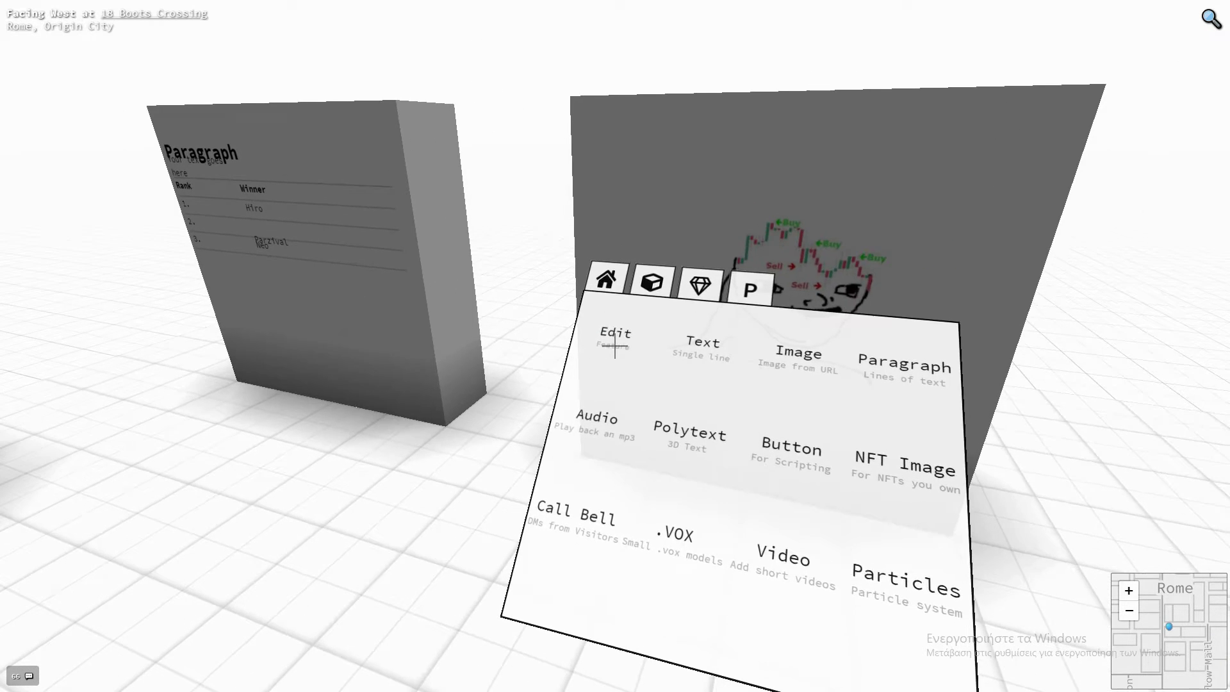
Edit the new wall image to increase its width and height and enable Stretch
{"action": "left_click", "coordinate": [615, 346]}
{"action": "left_click", "coordinate": [616, 346]}
{"action": "left_click", "coordinate": [615, 346]}
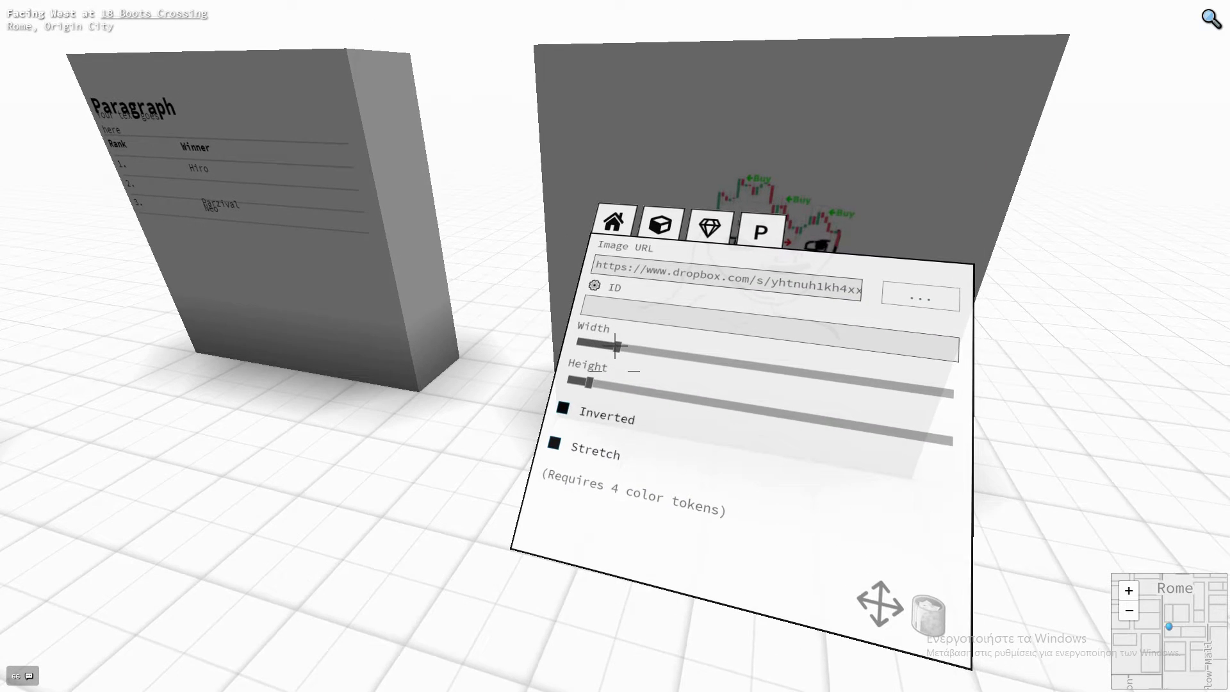
{"action": "left_click", "coordinate": [615, 346]}
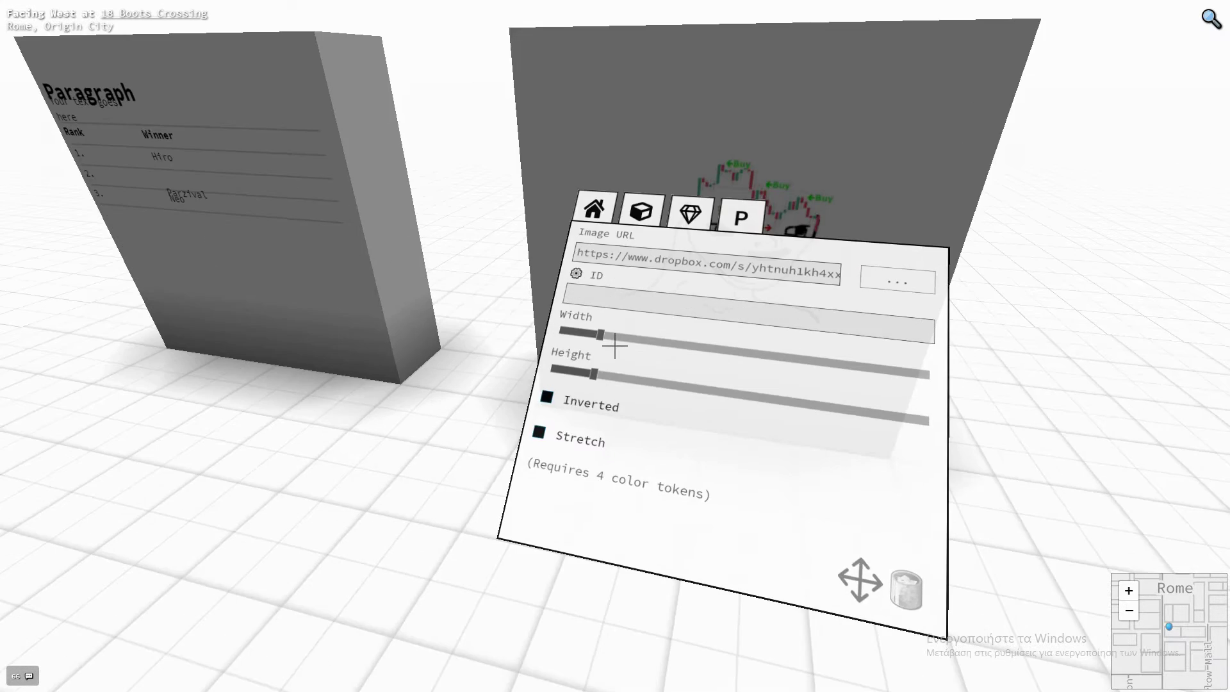
{"action": "left_click", "coordinate": [615, 346]}
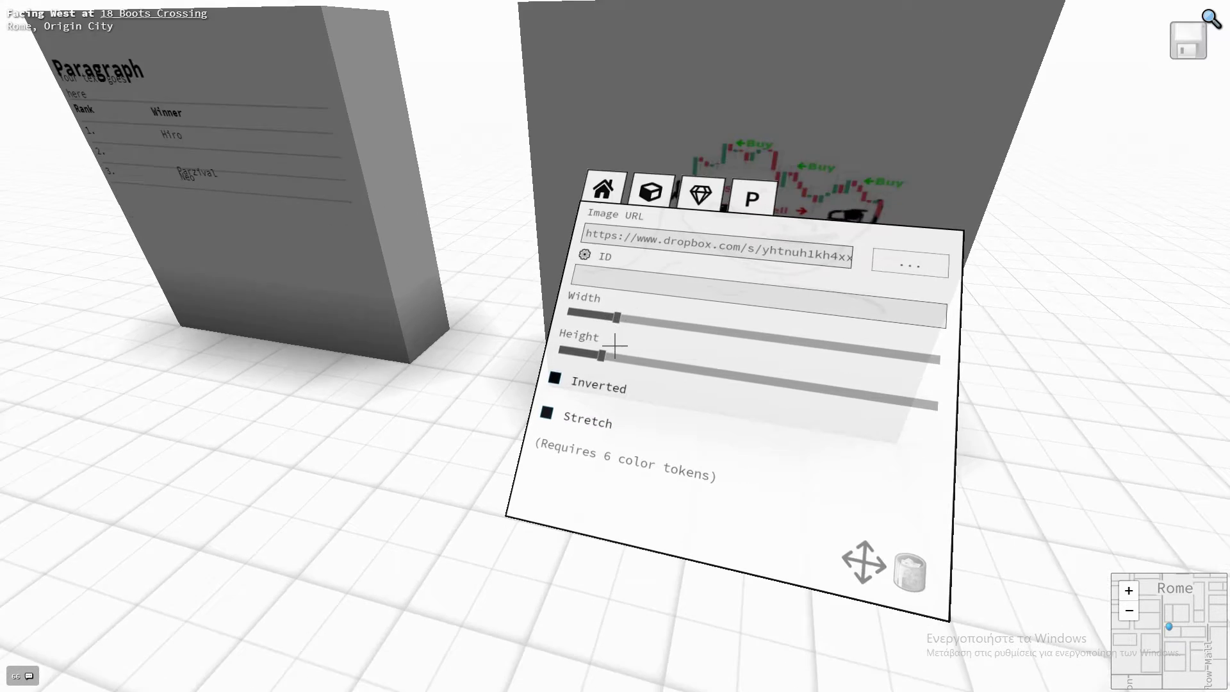
{"action": "left_click", "coordinate": [615, 346]}
{"action": "left_click", "coordinate": [615, 346]}
{"action": "left_click", "coordinate": [615, 346]}
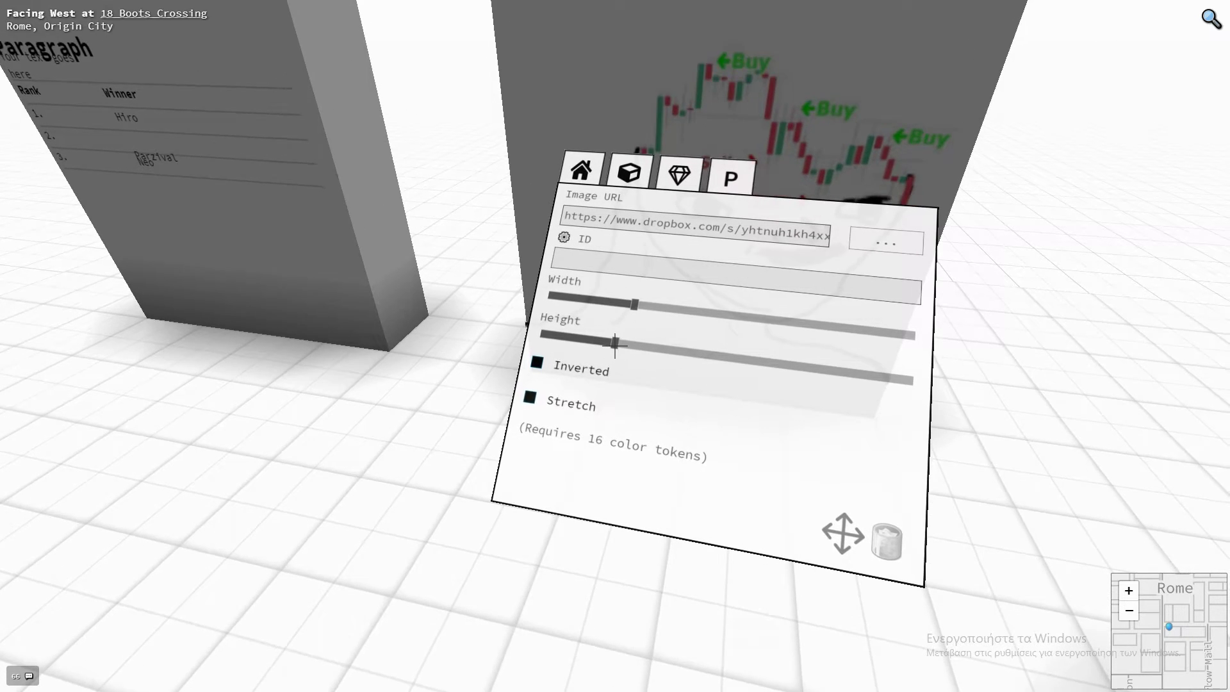
{"action": "left_click", "coordinate": [615, 346]}
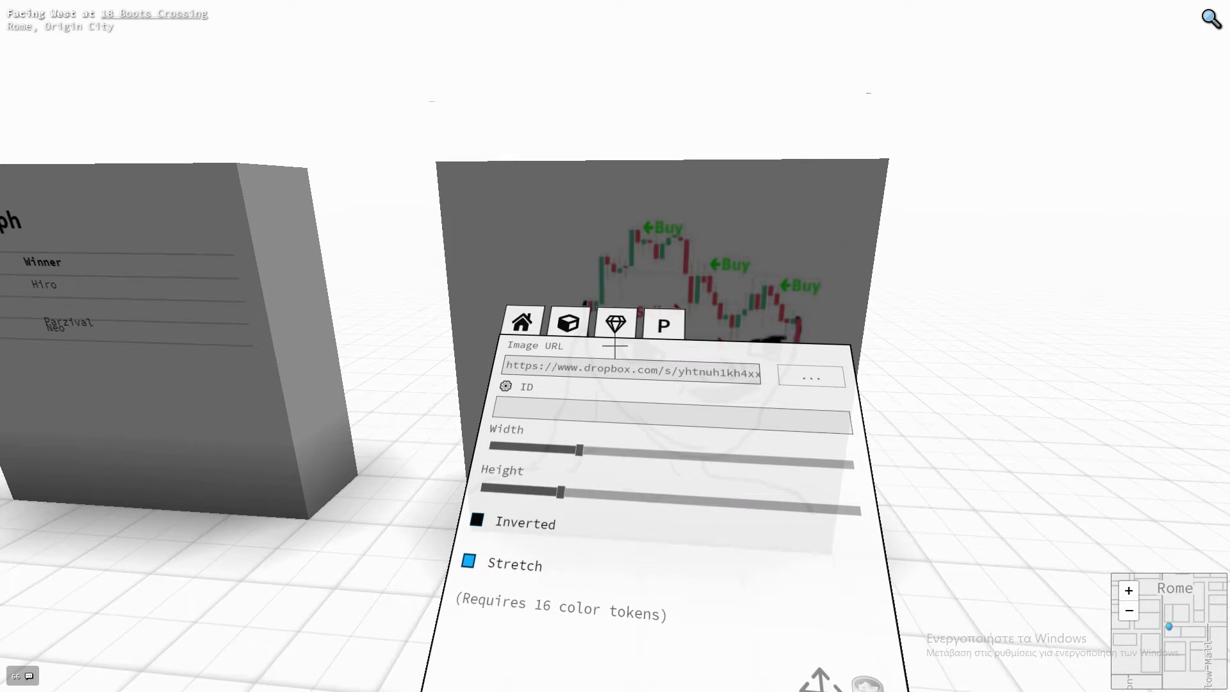
Examine the stretched image on the grey wall from several distances and angles, along with the stone-brick wall opposite it
{"action": "key", "text": "s"}
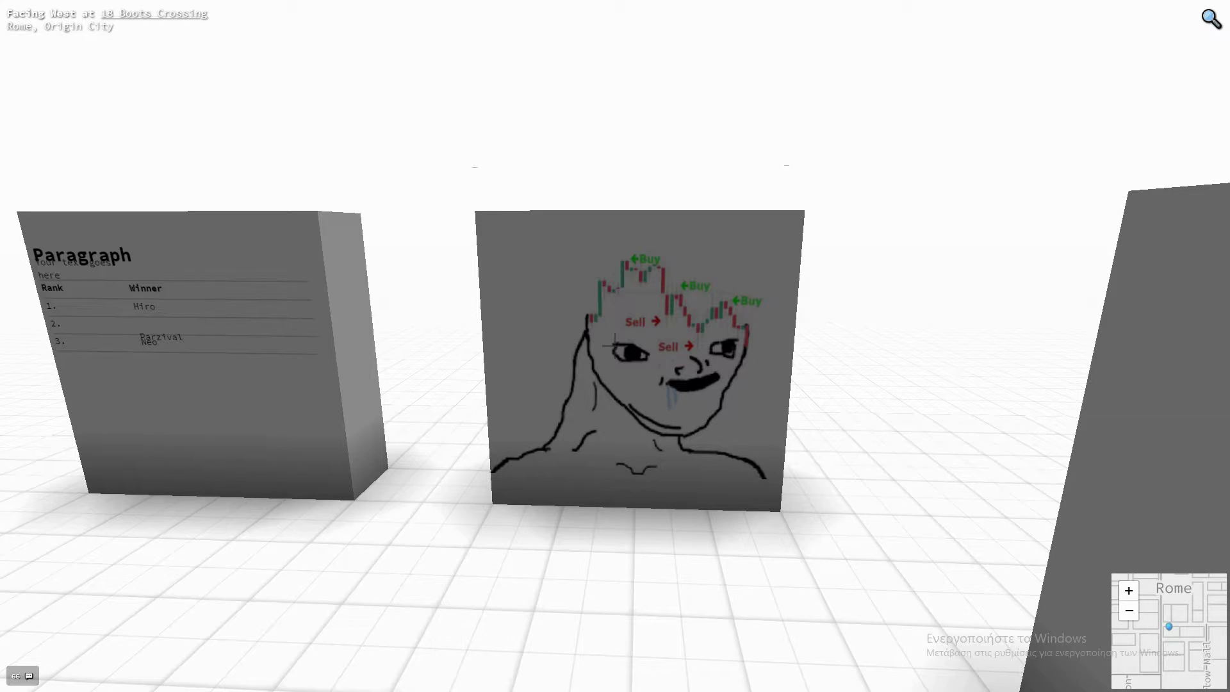
{"action": "key", "text": "w"}
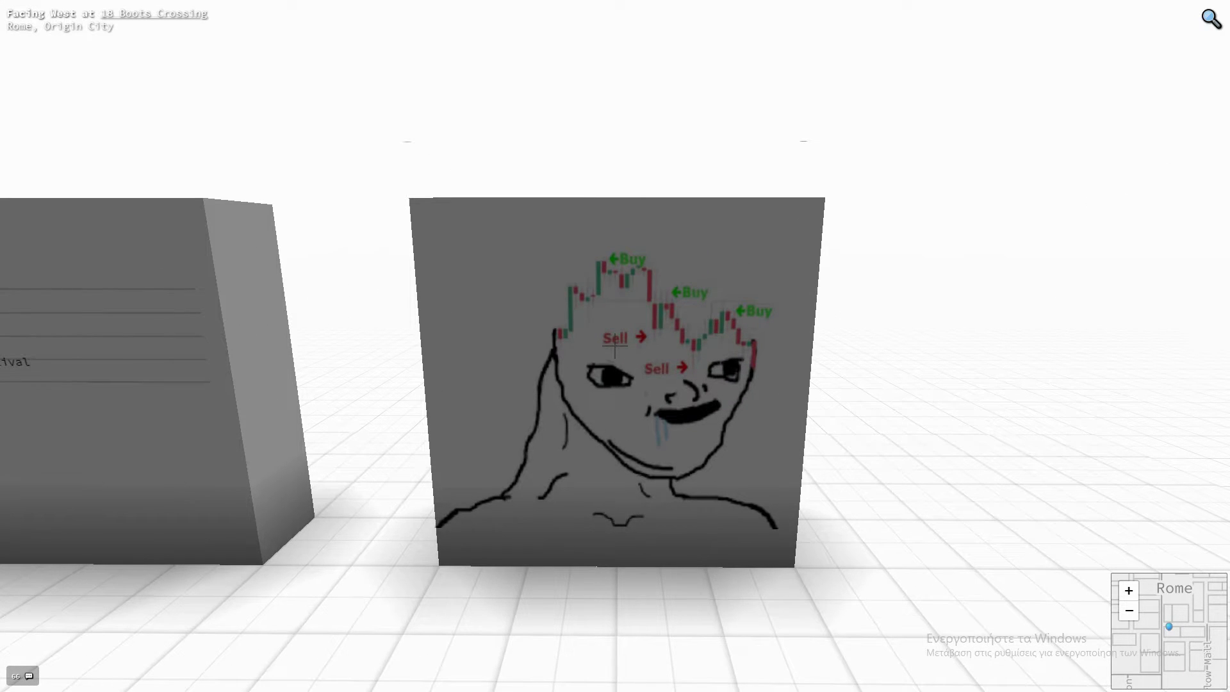
{"action": "key", "text": "a"}
{"action": "key", "text": "d"}
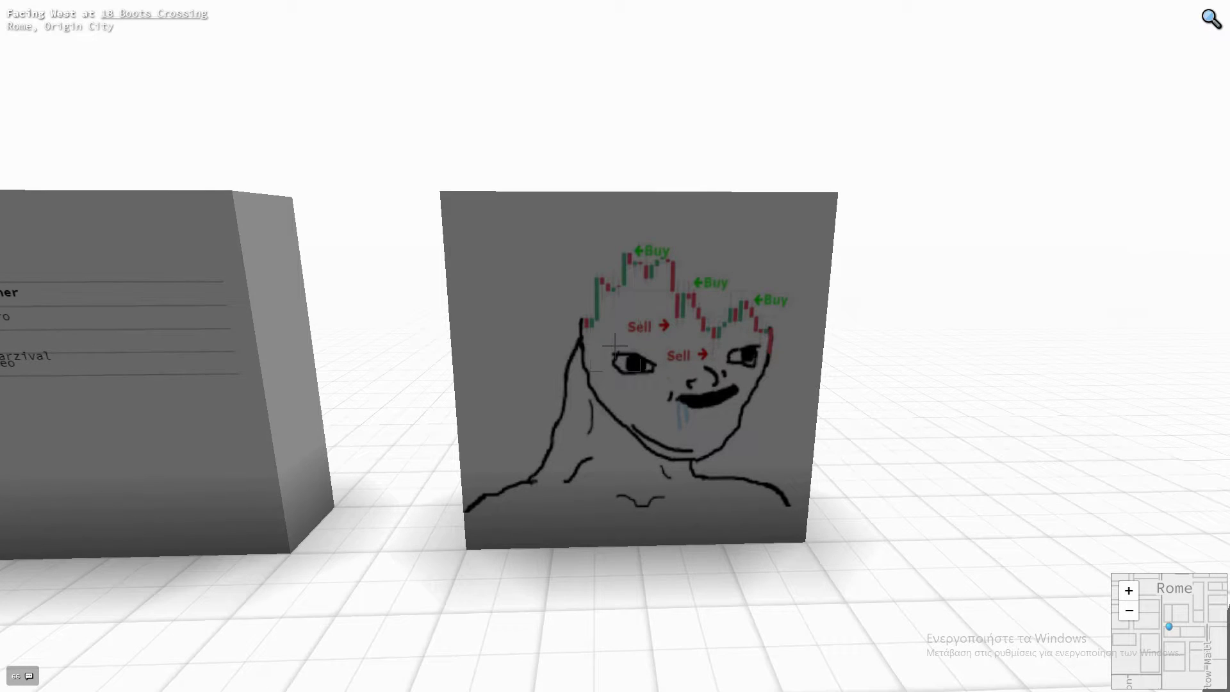
{"action": "key", "text": "d"}
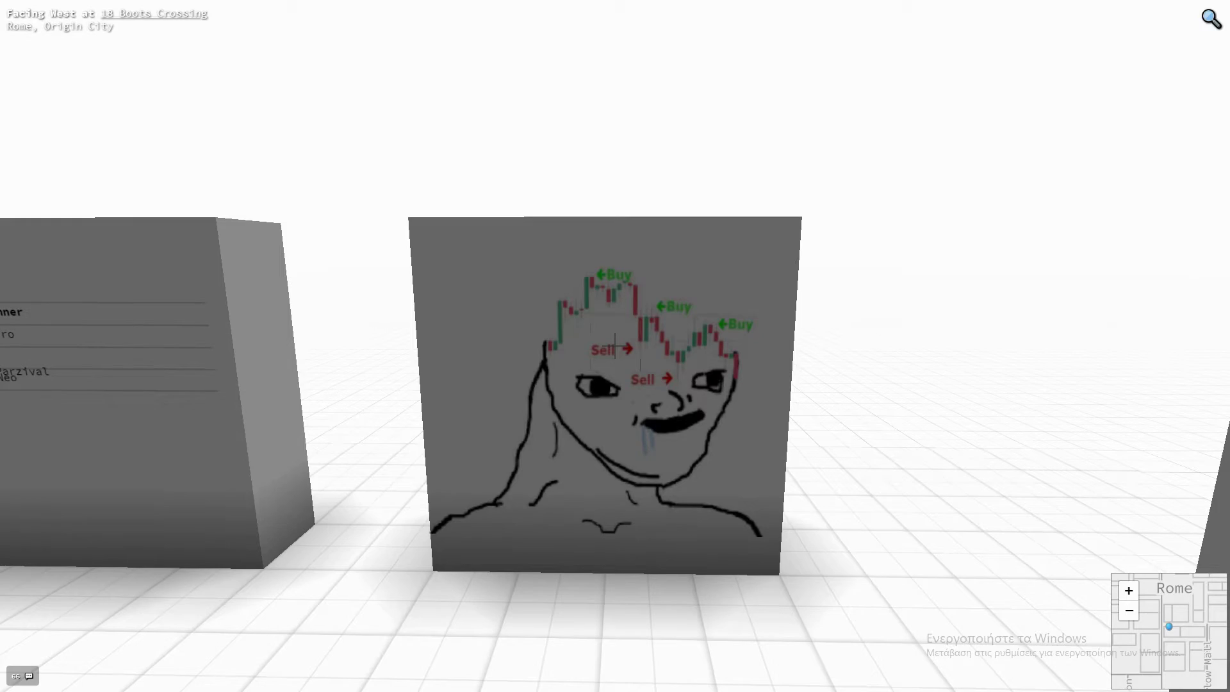
{"action": "key", "text": "a"}
{"action": "key", "text": "w"}
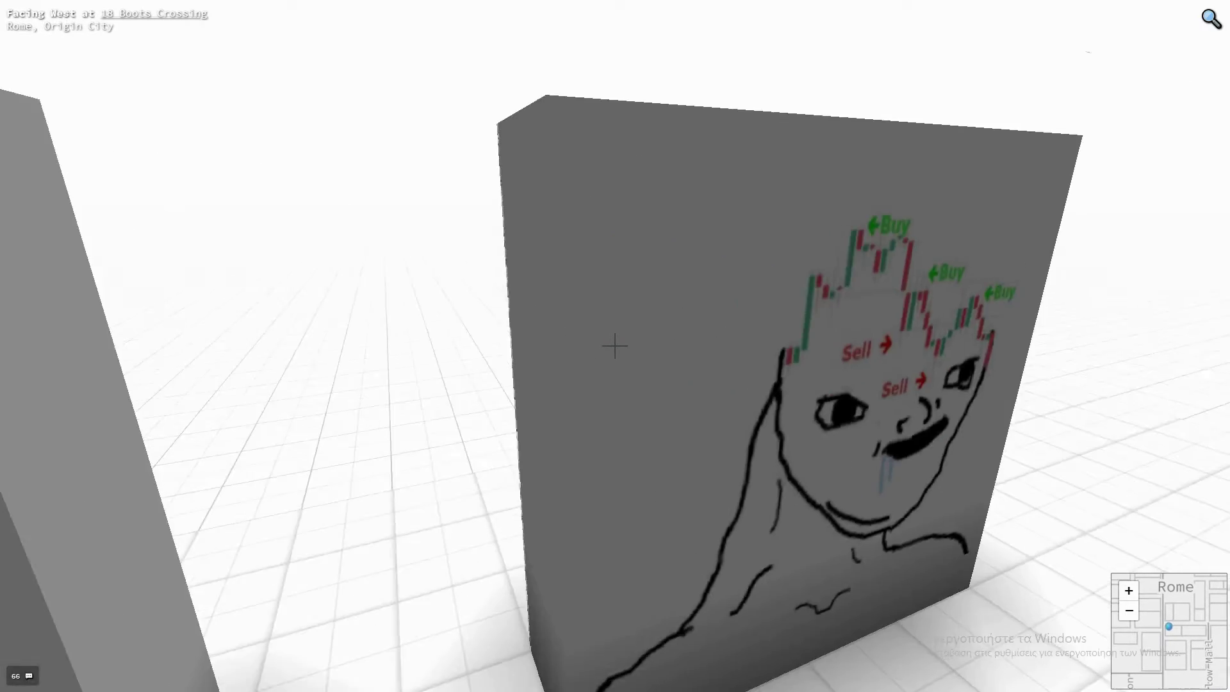
{"action": "key", "text": "s"}
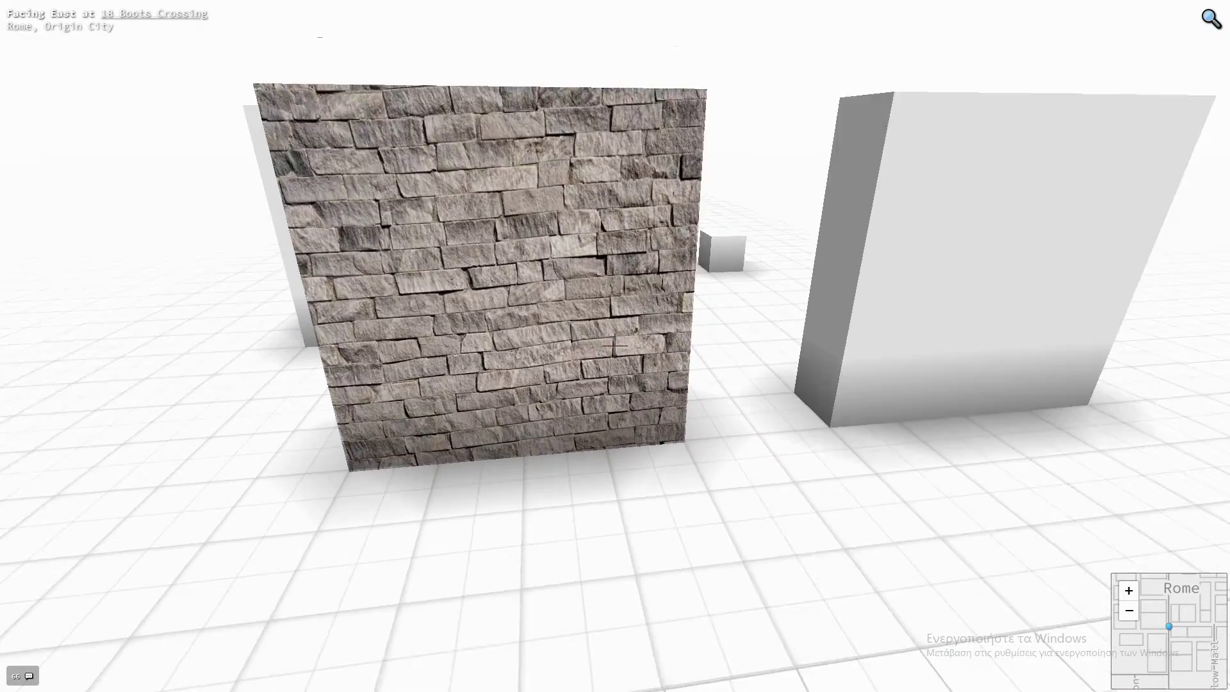
{"action": "key", "text": "s"}
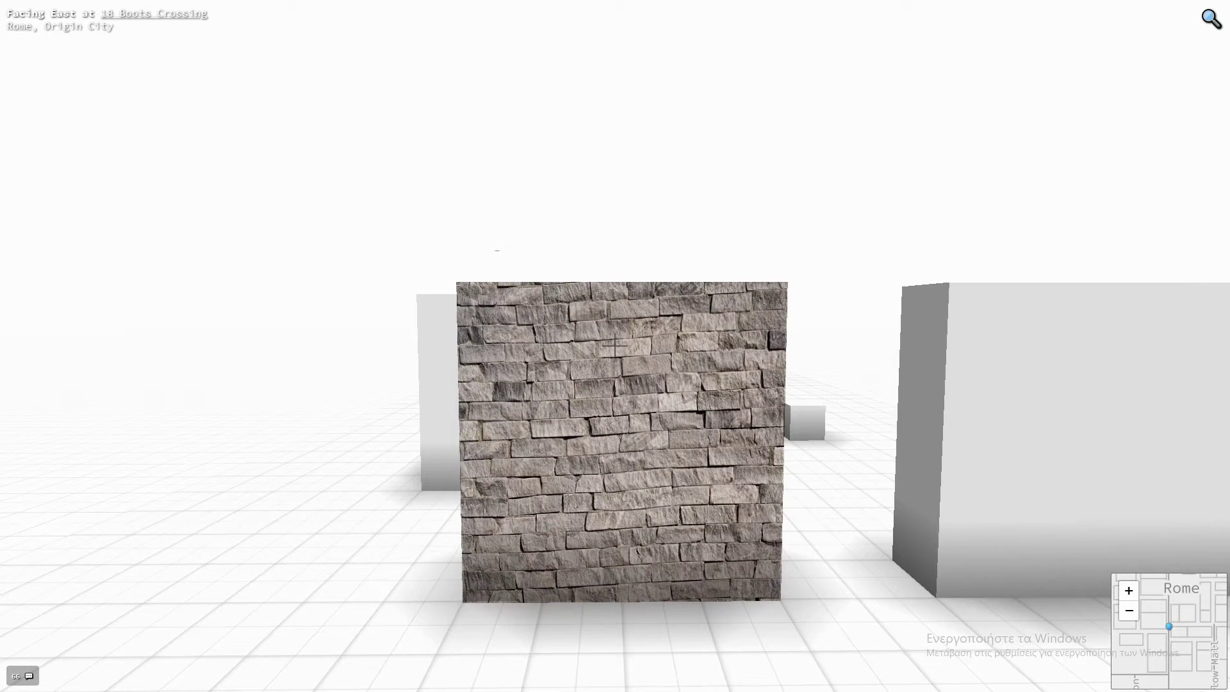
{"action": "key", "text": "w"}
{"action": "key", "text": "d"}
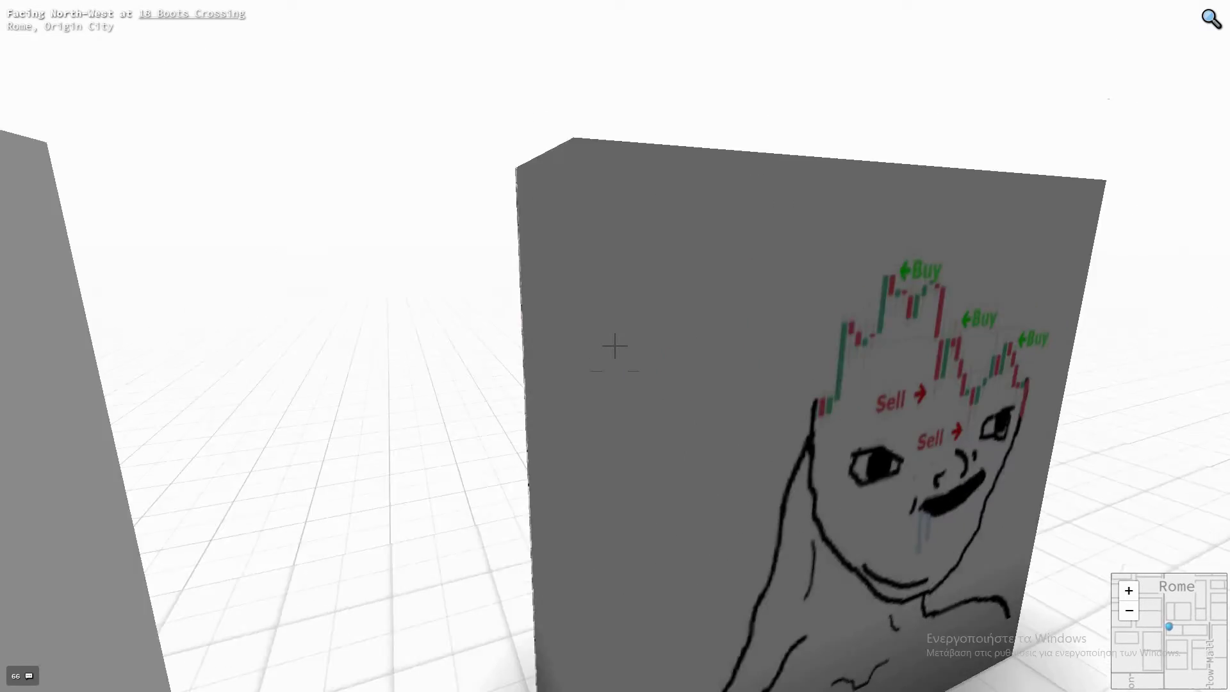
Add an NFT Image feature to the blank grey wall beside the image wall, leaving its OpenSea asset URL empty
{"action": "key", "text": "s"}
{"action": "key", "text": "d"}
{"action": "key", "text": "w"}
{"action": "key", "text": "Tab"}
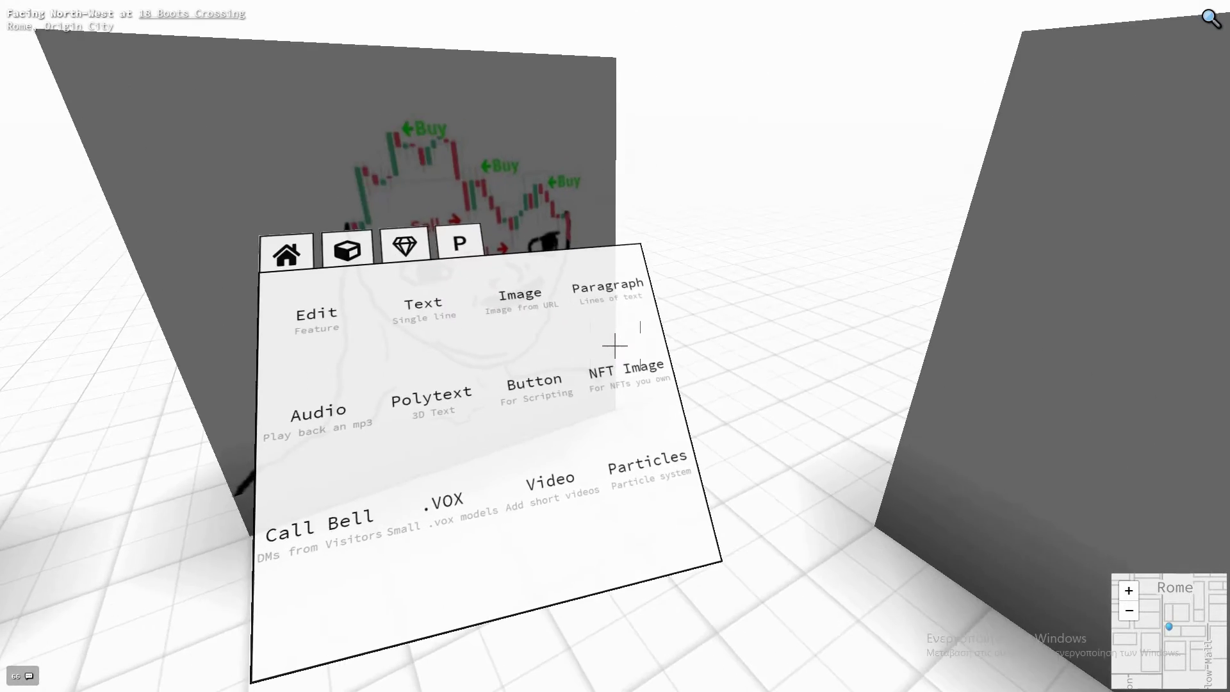
{"action": "left_click", "coordinate": [615, 346]}
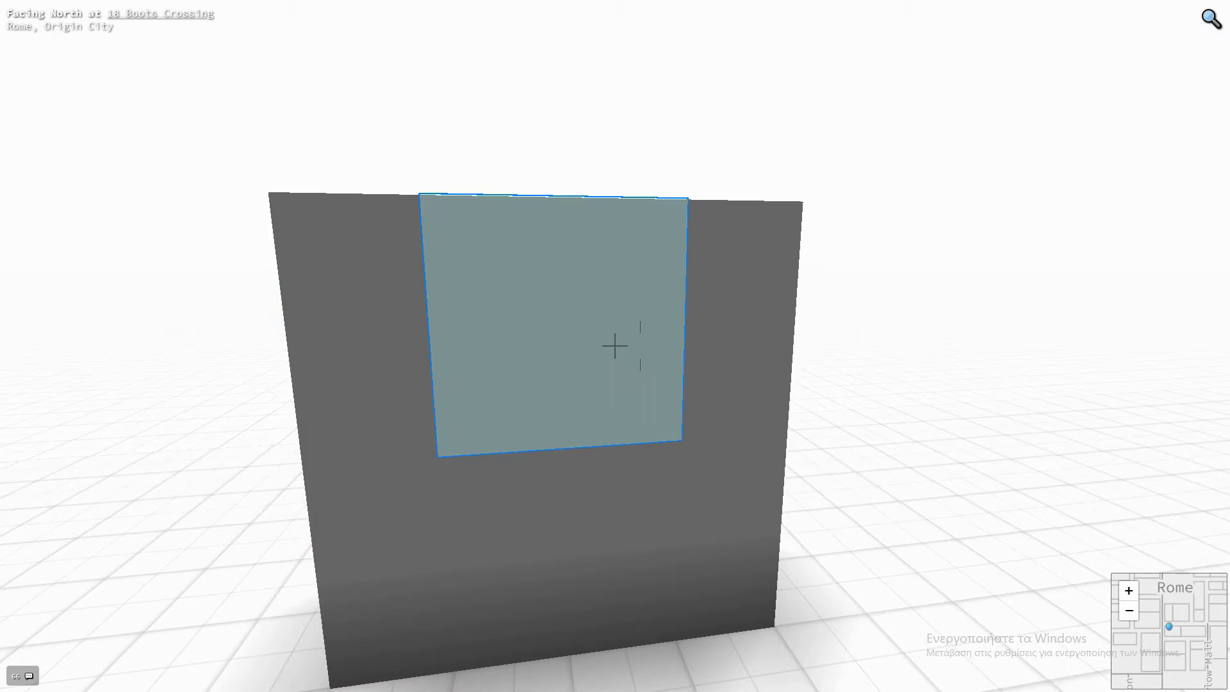
{"action": "key", "text": "s"}
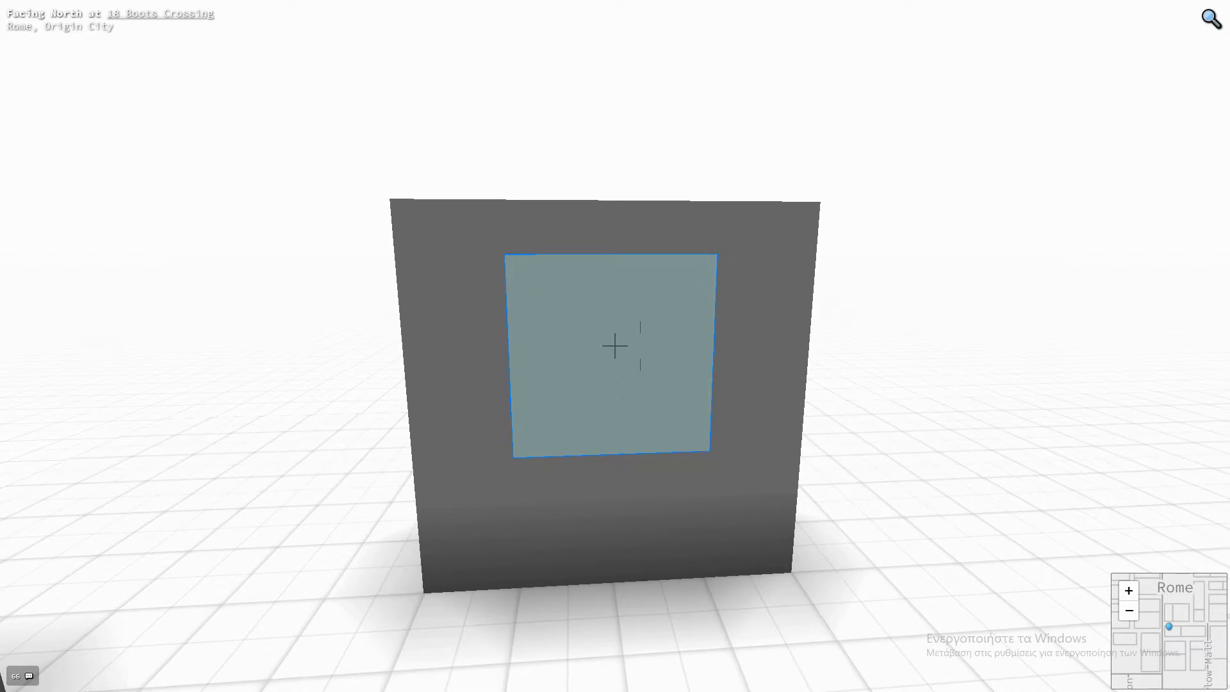
{"action": "left_click", "coordinate": [615, 346]}
{"action": "key", "text": "Left"}
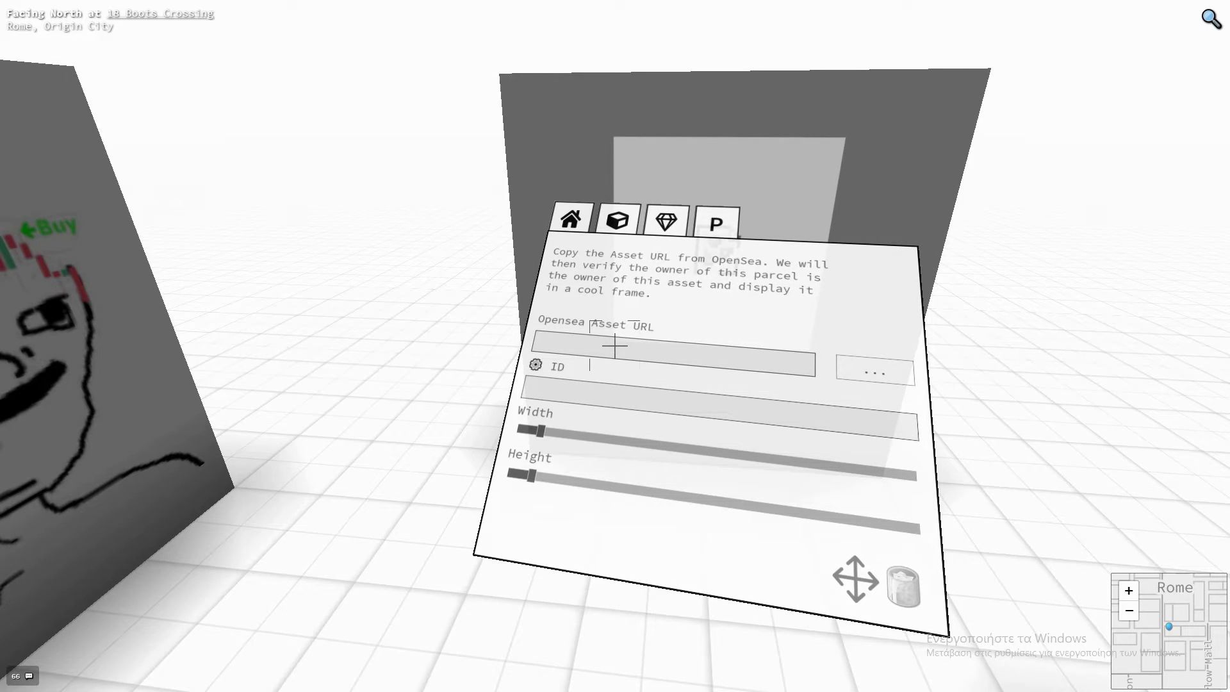
{"action": "key", "text": "Left"}
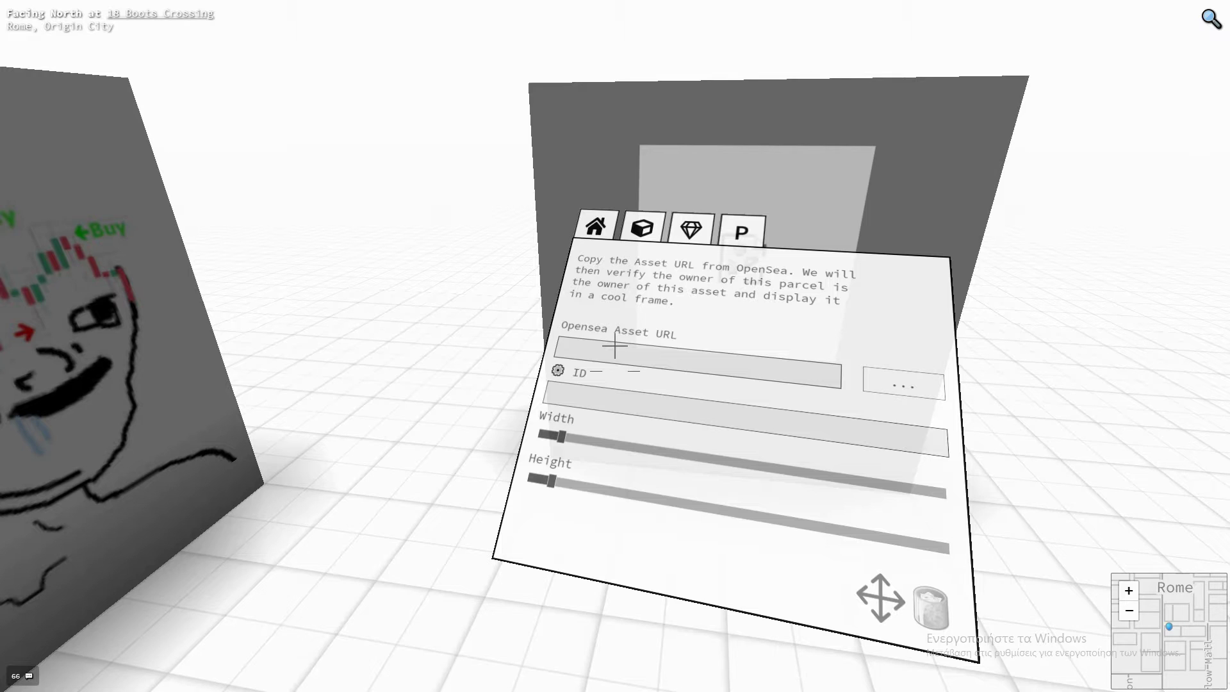
{"action": "key", "text": "Right"}
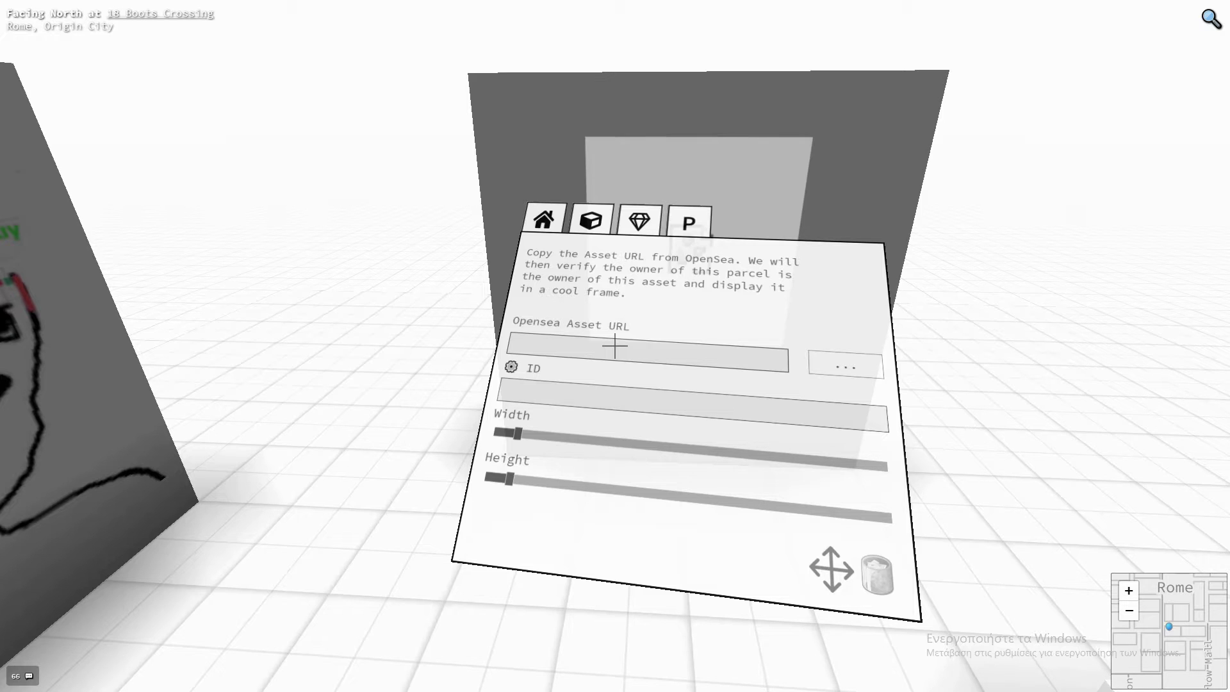
{"action": "left_click", "coordinate": [615, 346]}
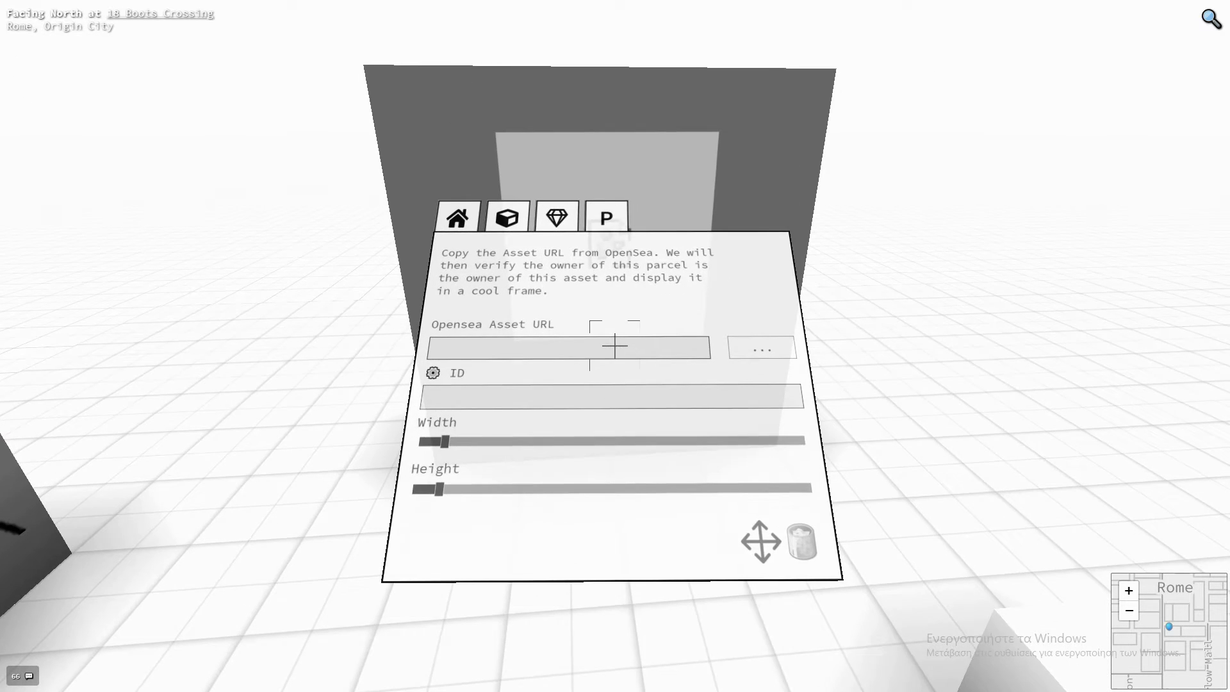
{"action": "key", "text": "Tab"}
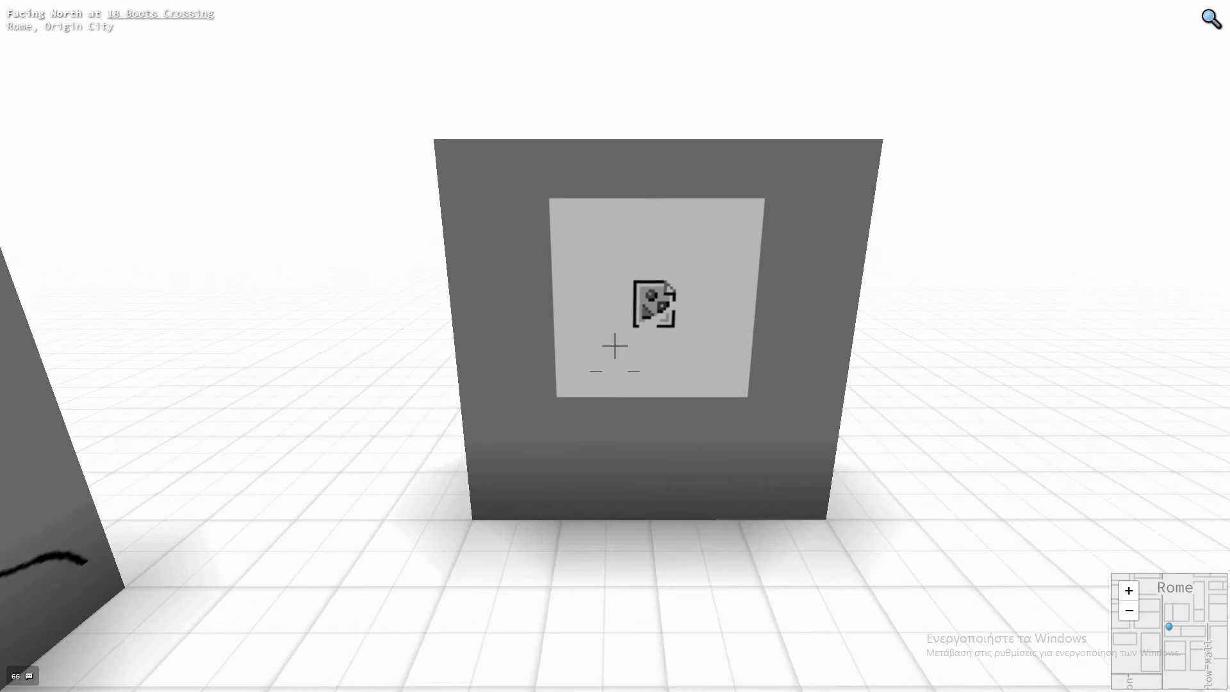
Add an Audio feature across the upper part of the grey wall opposite the NFT image, cancelling its URL entry
{"action": "key", "text": "Tab"}
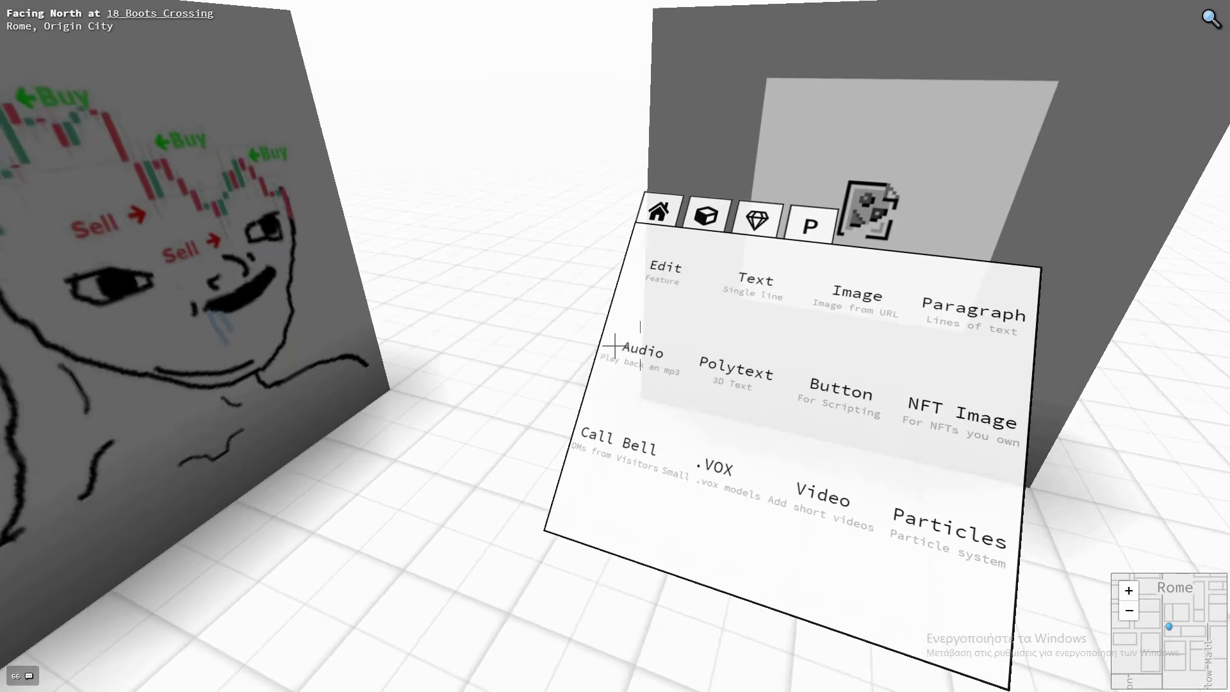
{"action": "key", "text": "Tab"}
{"action": "key", "text": "w"}
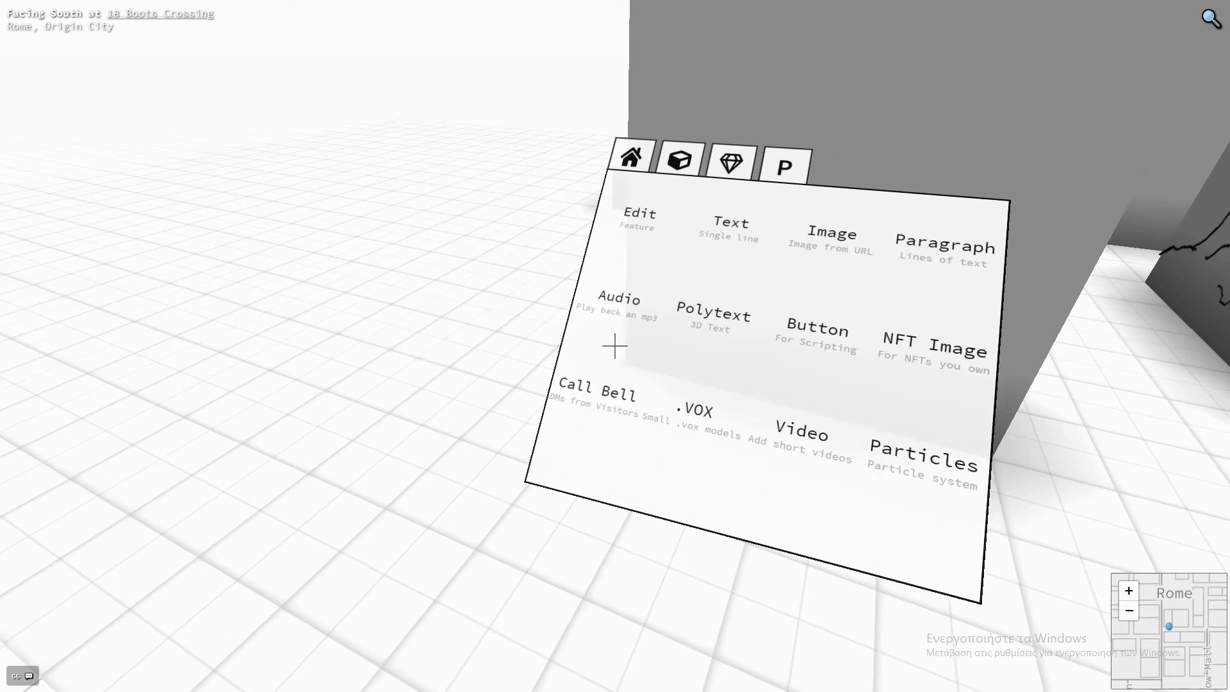
{"action": "key", "text": "Tab"}
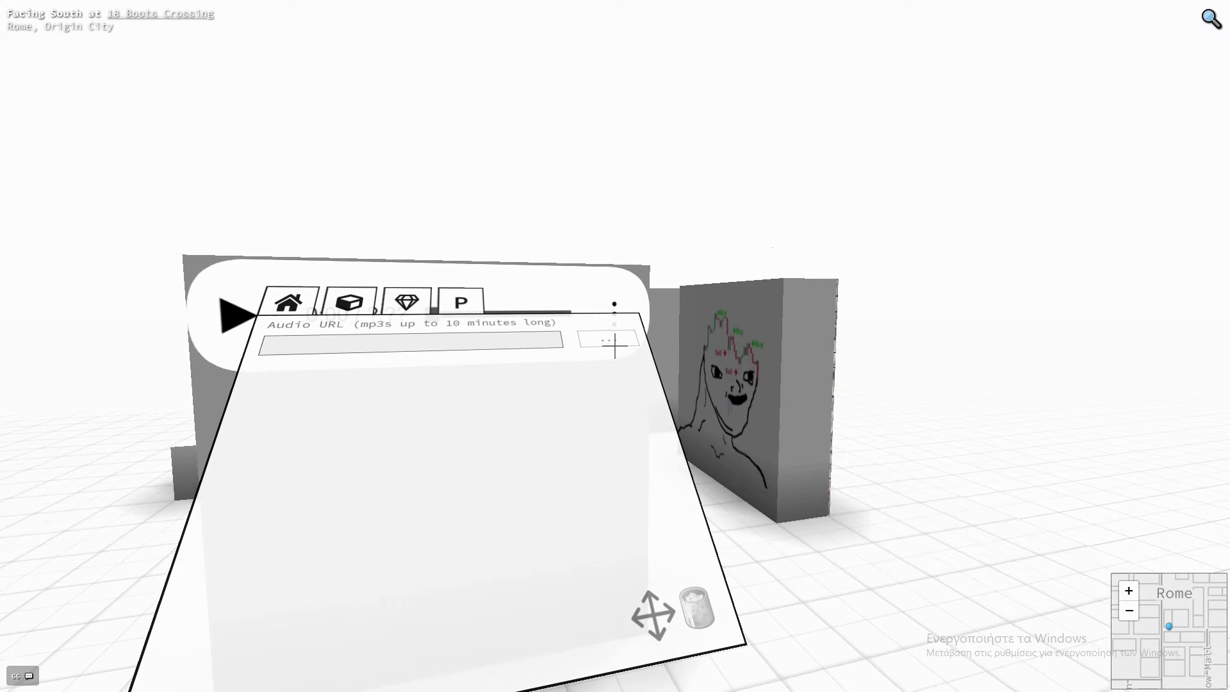
{"action": "left_click", "coordinate": [616, 346]}
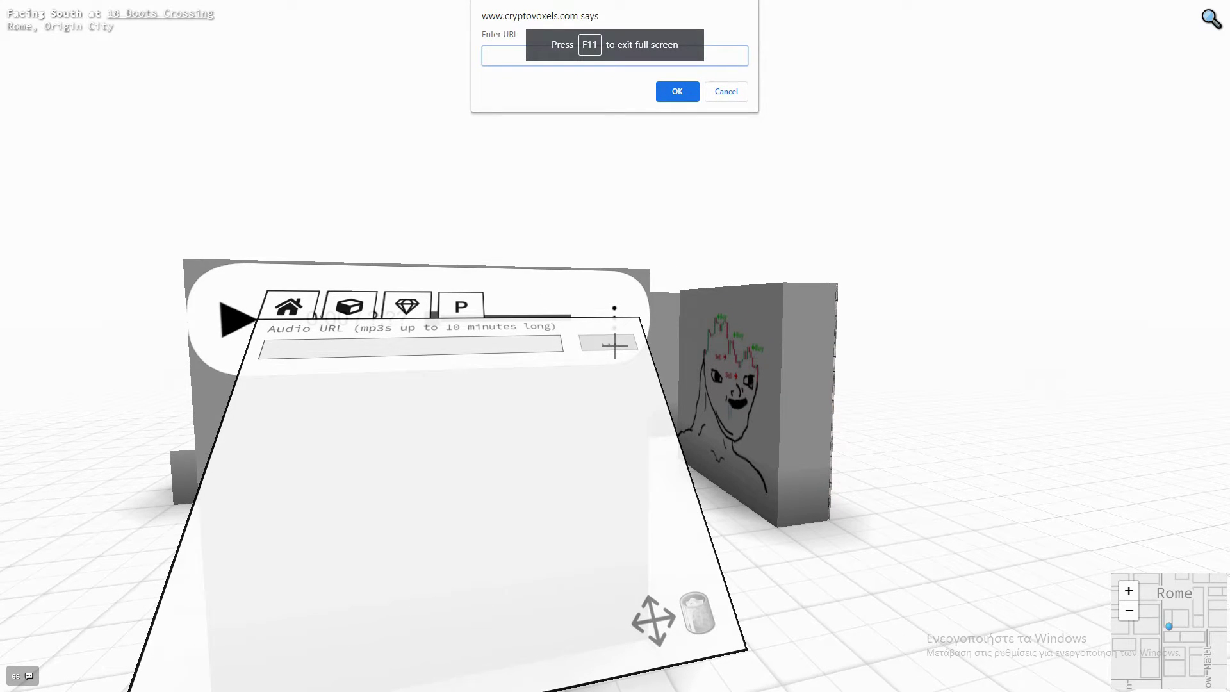
{"action": "key", "text": "Escape"}
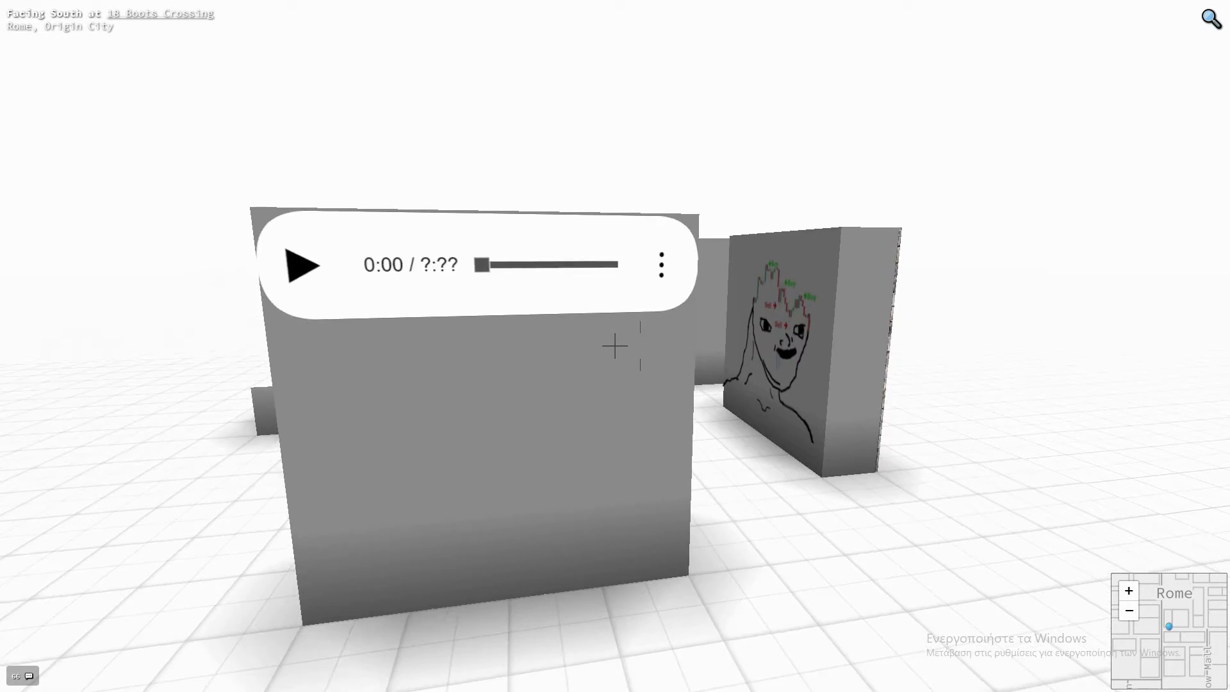
Add a Video feature to the grey wall directly below the audio player
{"action": "key", "text": "Tab"}
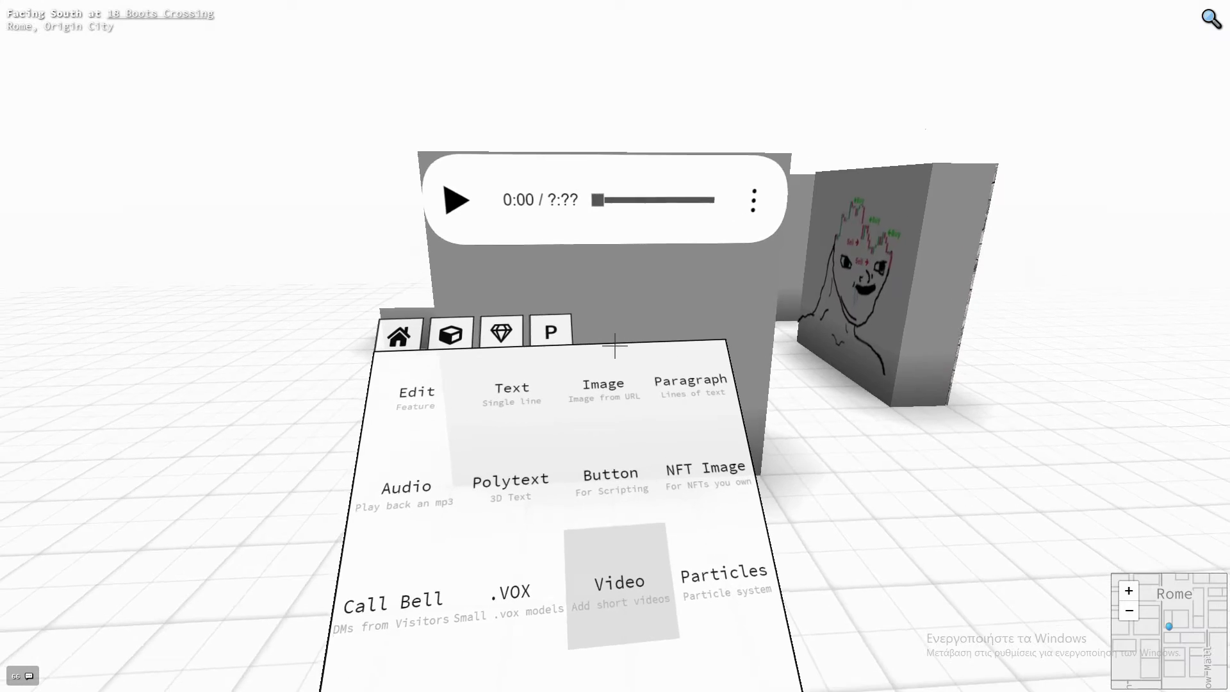
{"action": "key", "text": "Tab"}
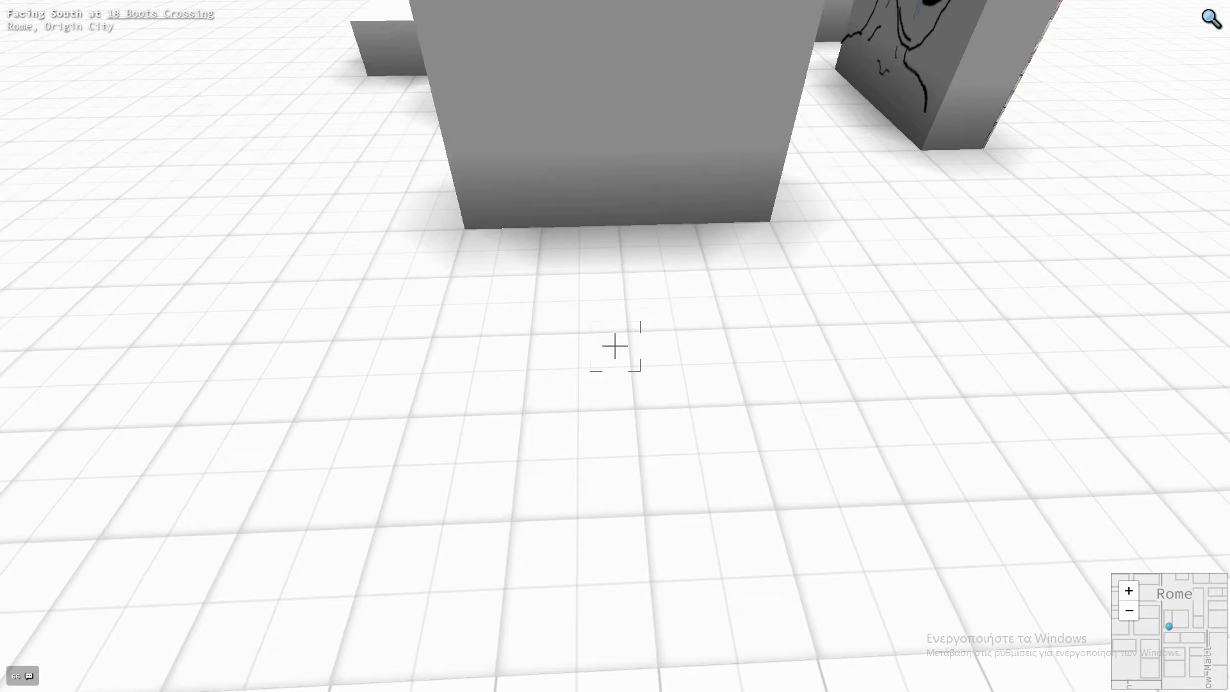
{"action": "key", "text": "w"}
{"action": "key", "text": "Tab"}
{"action": "left_click", "coordinate": [615, 346]}
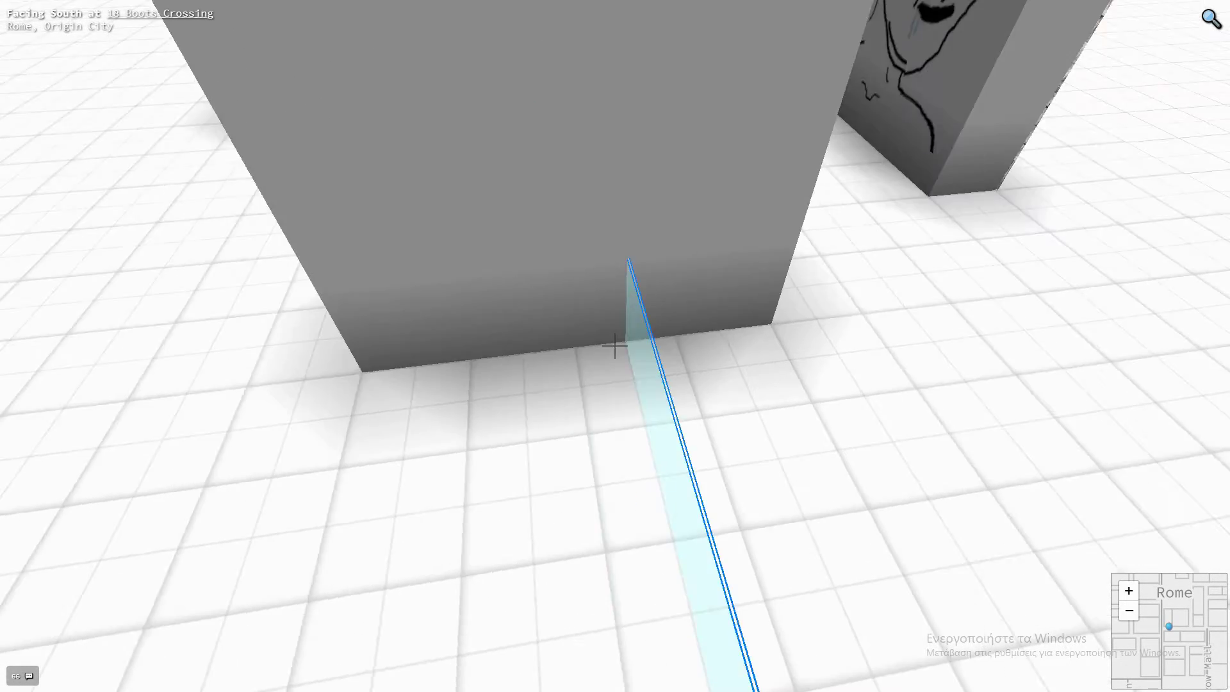
{"action": "left_click", "coordinate": [614, 346]}
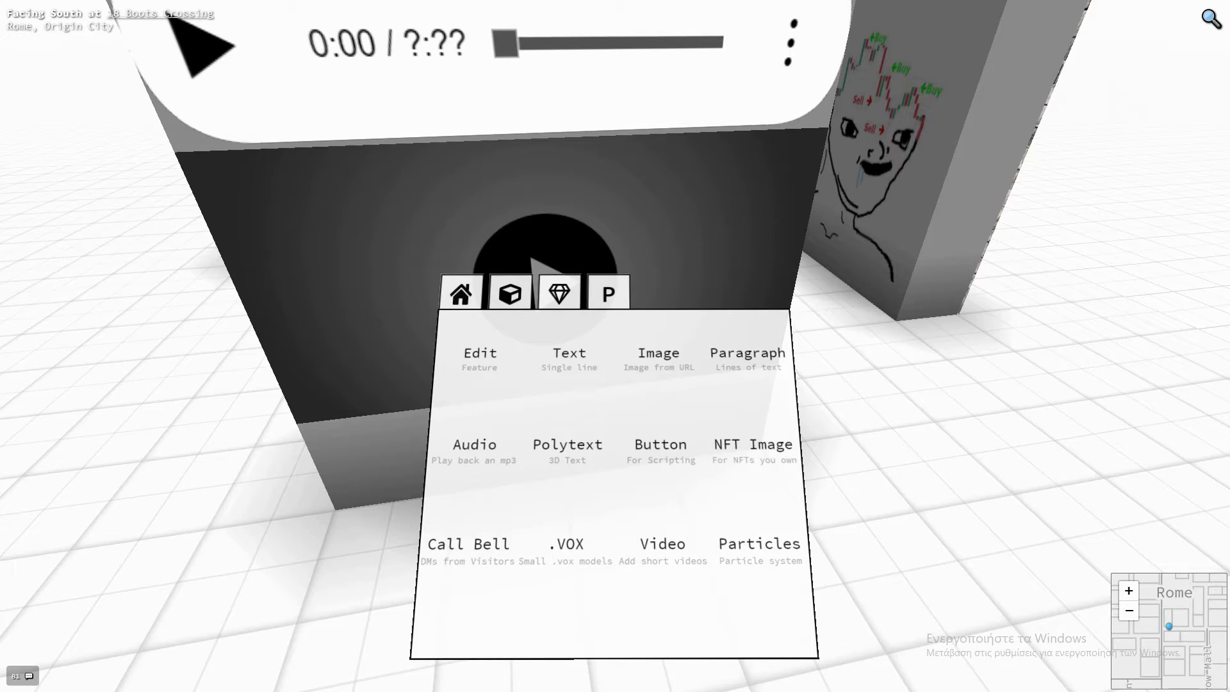
Place a Call Bell feature on top of the small white block near the NFT image wall, keeping its default settings
{"action": "left_click", "coordinate": [615, 346]}
{"action": "key", "text": "w"}
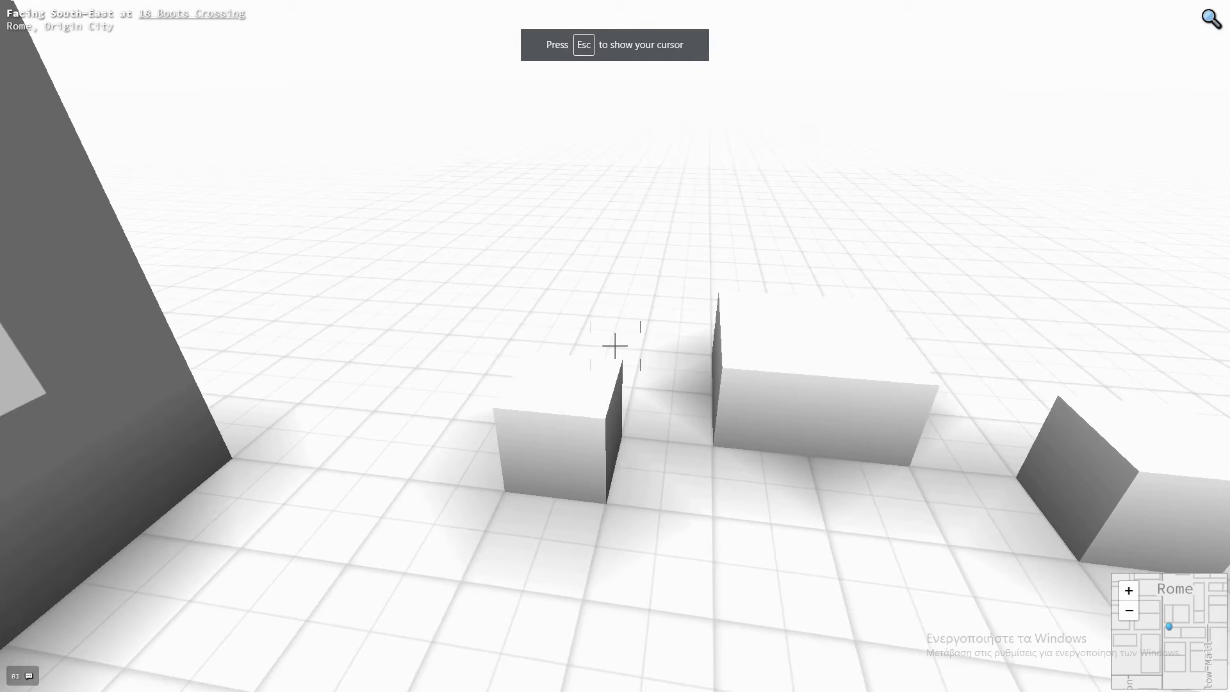
{"action": "key", "text": "Tab"}
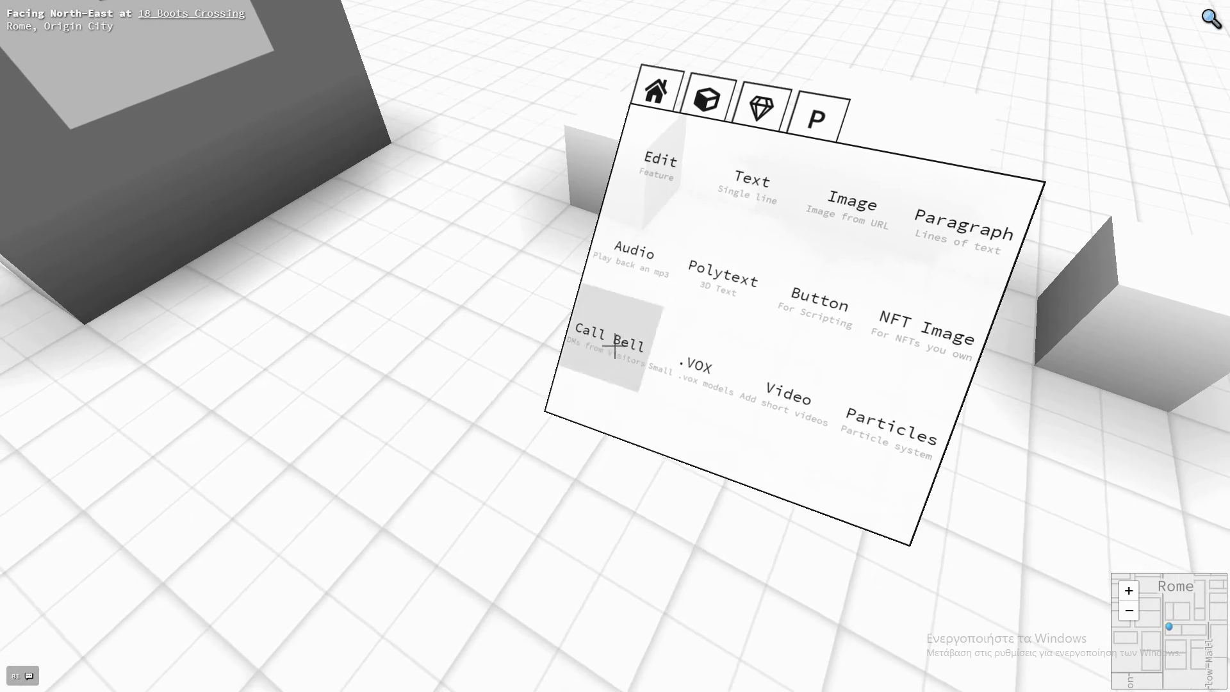
{"action": "left_click", "coordinate": [615, 346]}
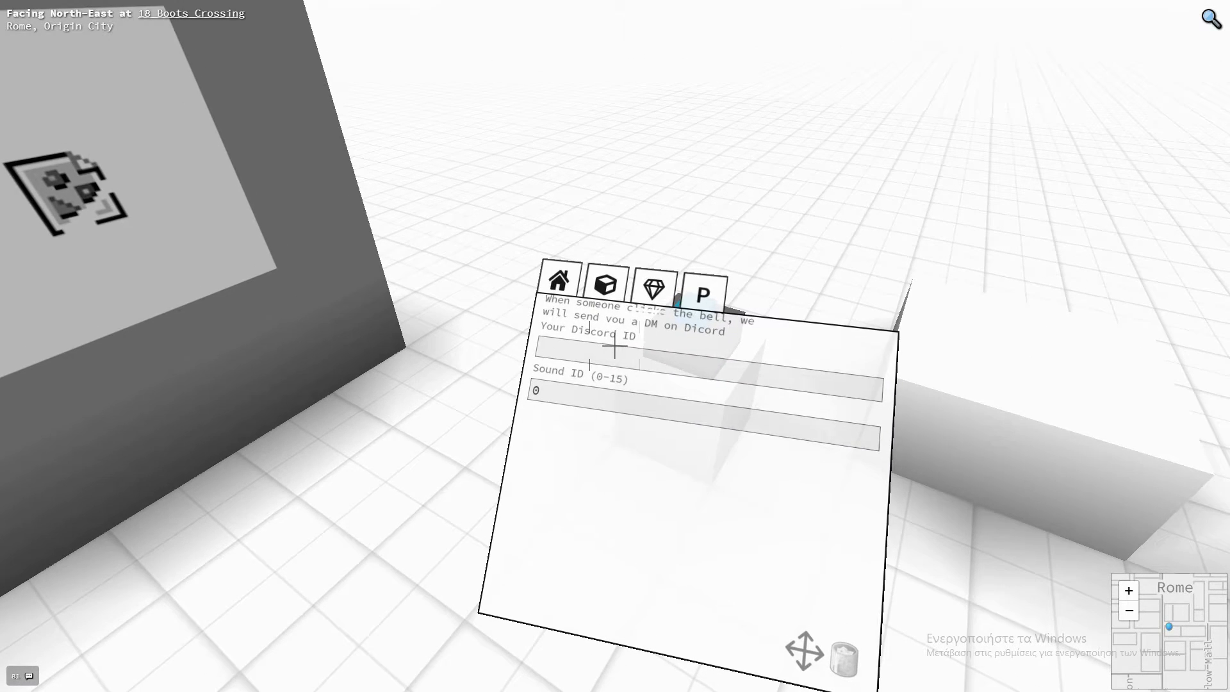
{"action": "key", "text": "Tab"}
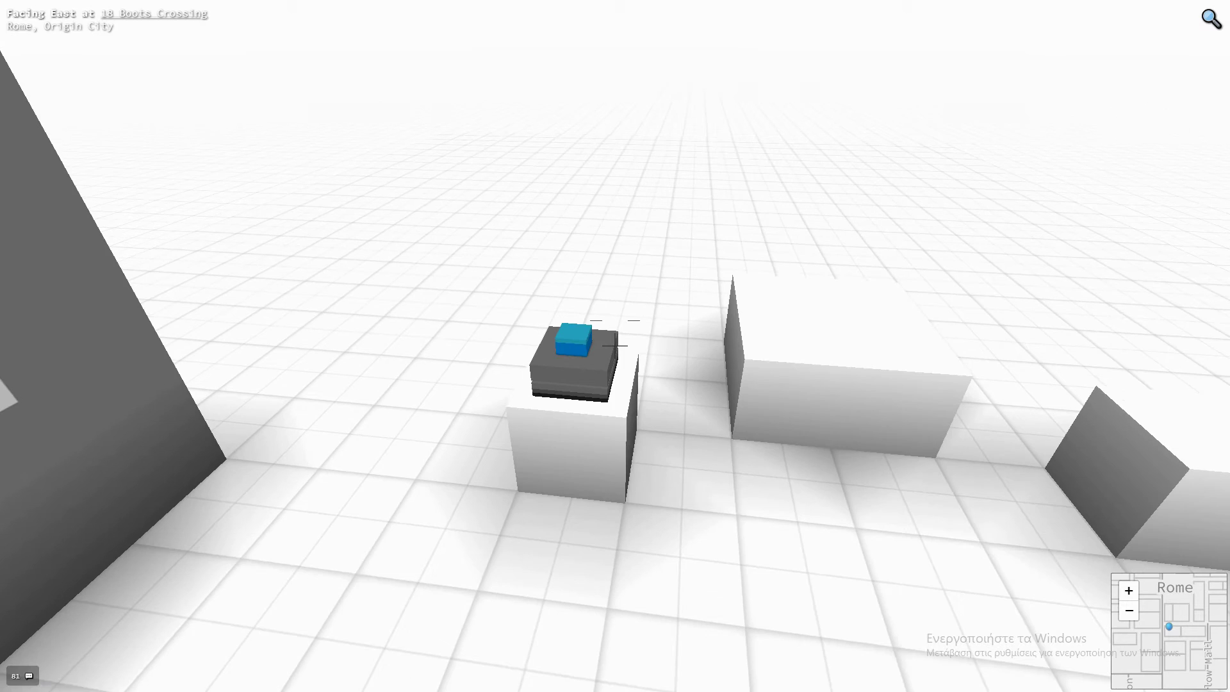
Place a Button feature on top of the small block on the other side of the wide white block
{"action": "key", "text": "Tab"}
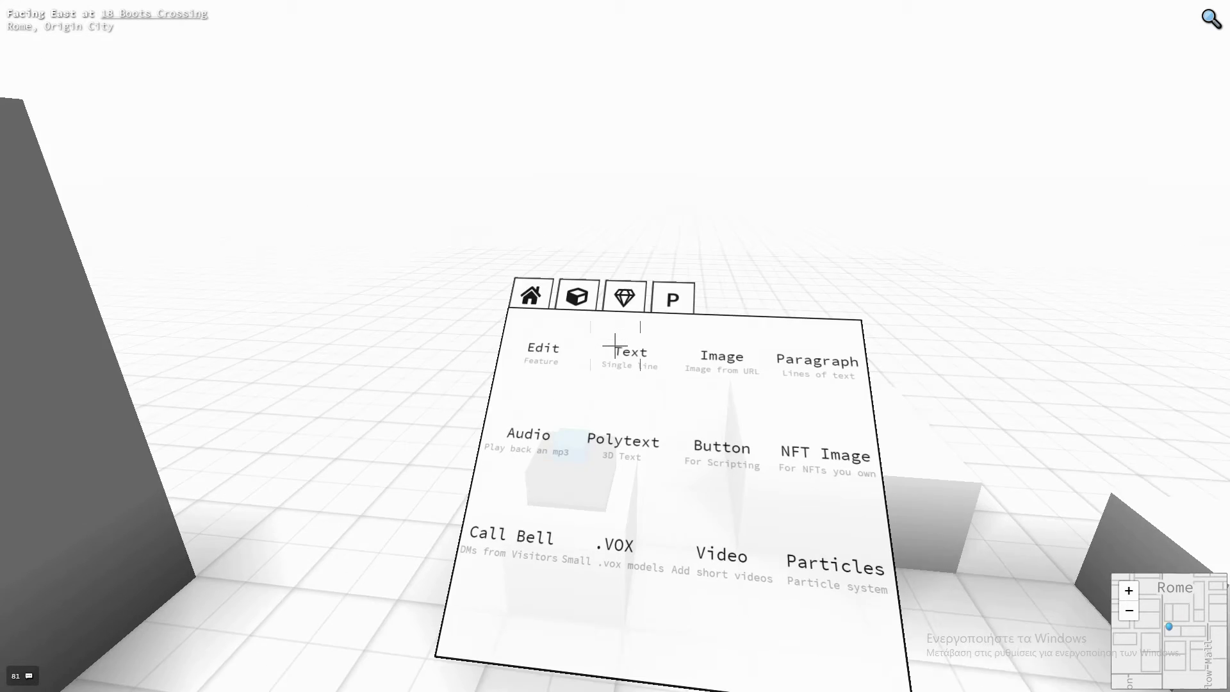
{"action": "key", "text": "Tab"}
{"action": "key", "text": "Tab"}
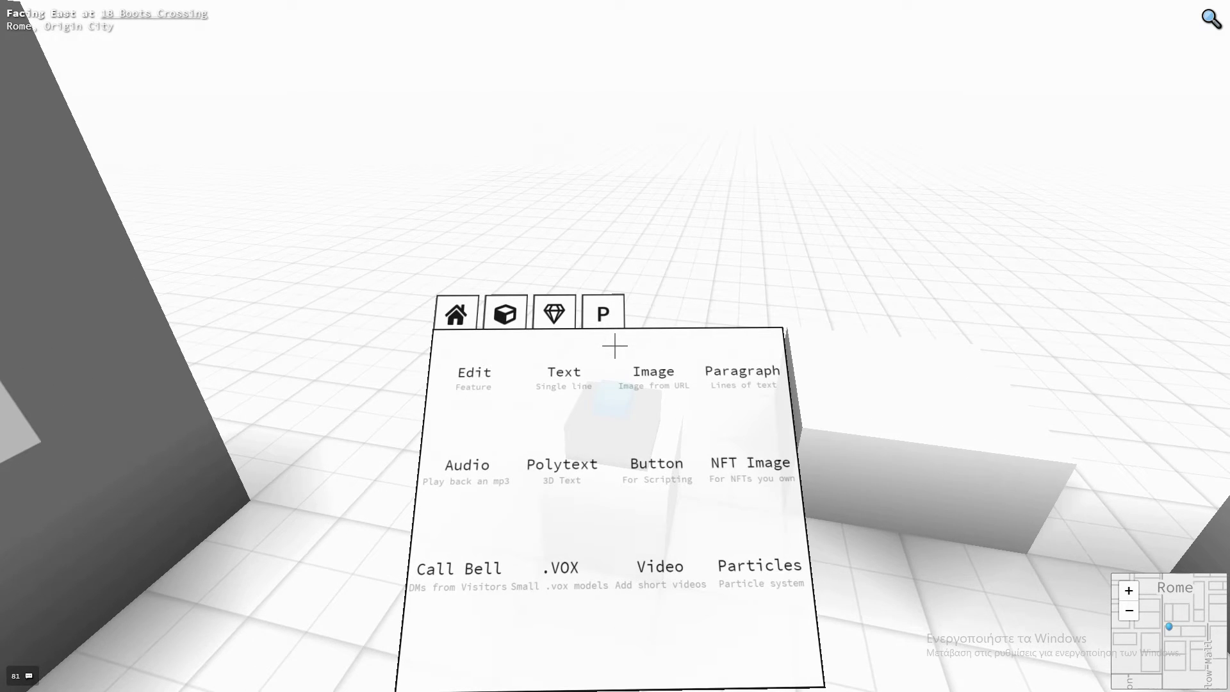
{"action": "key", "text": "Tab"}
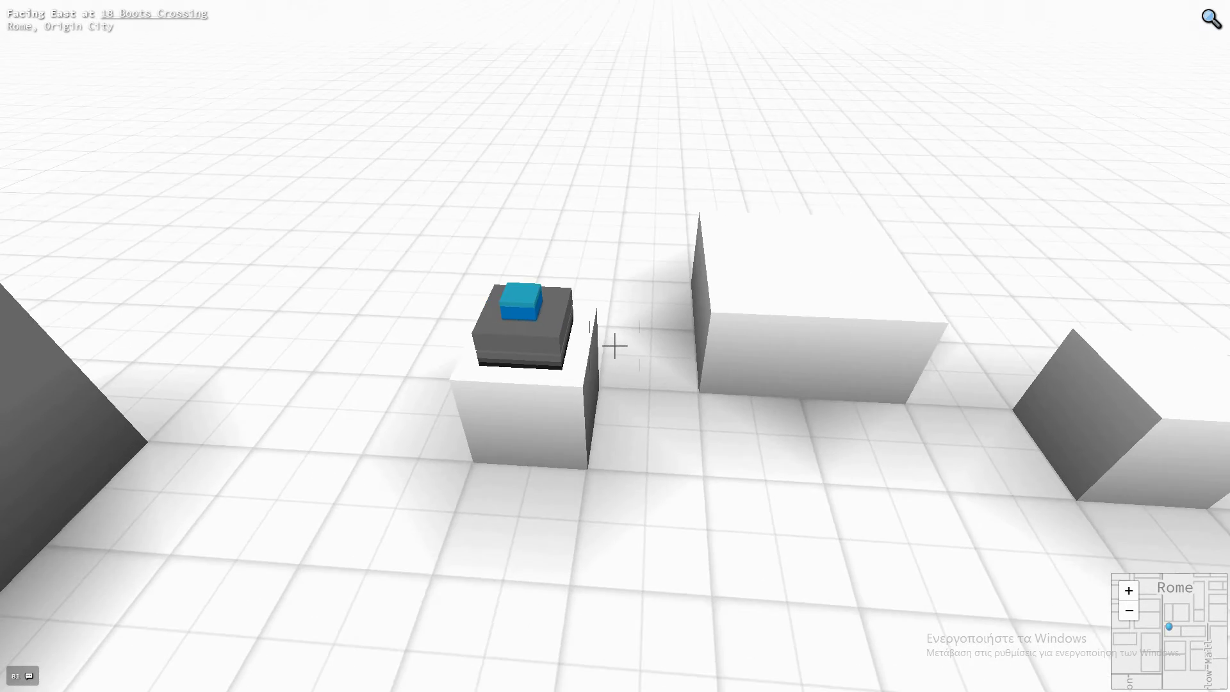
{"action": "key", "text": "Tab"}
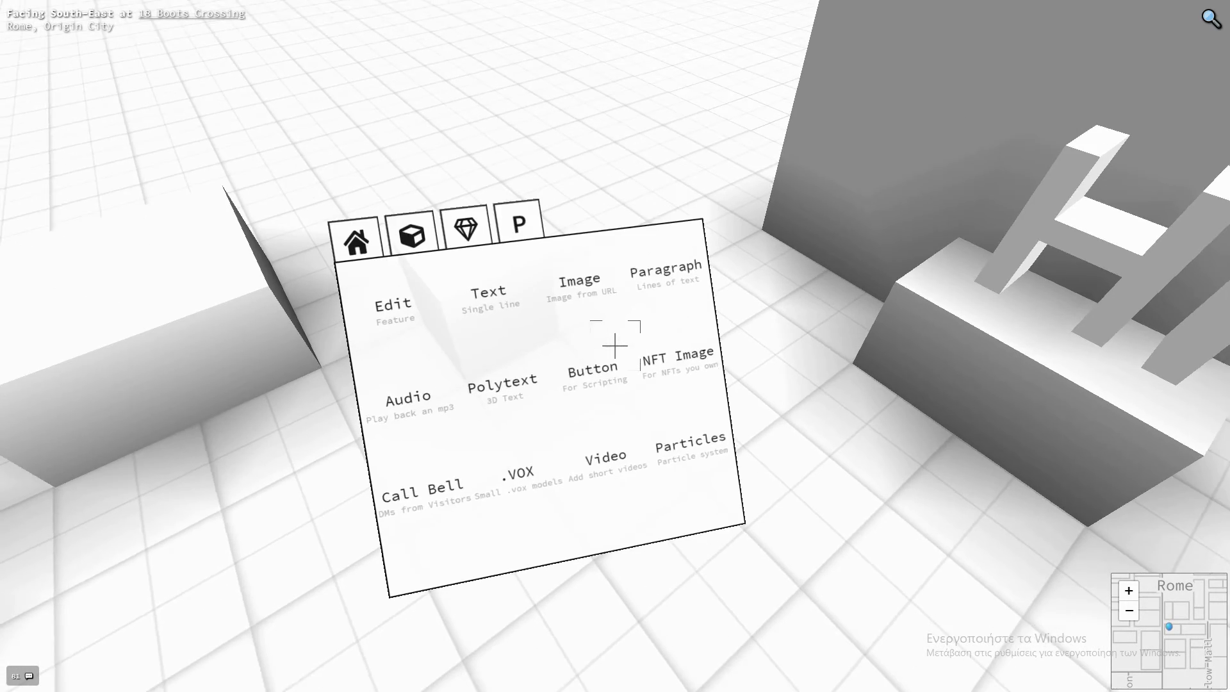
{"action": "left_click", "coordinate": [615, 346]}
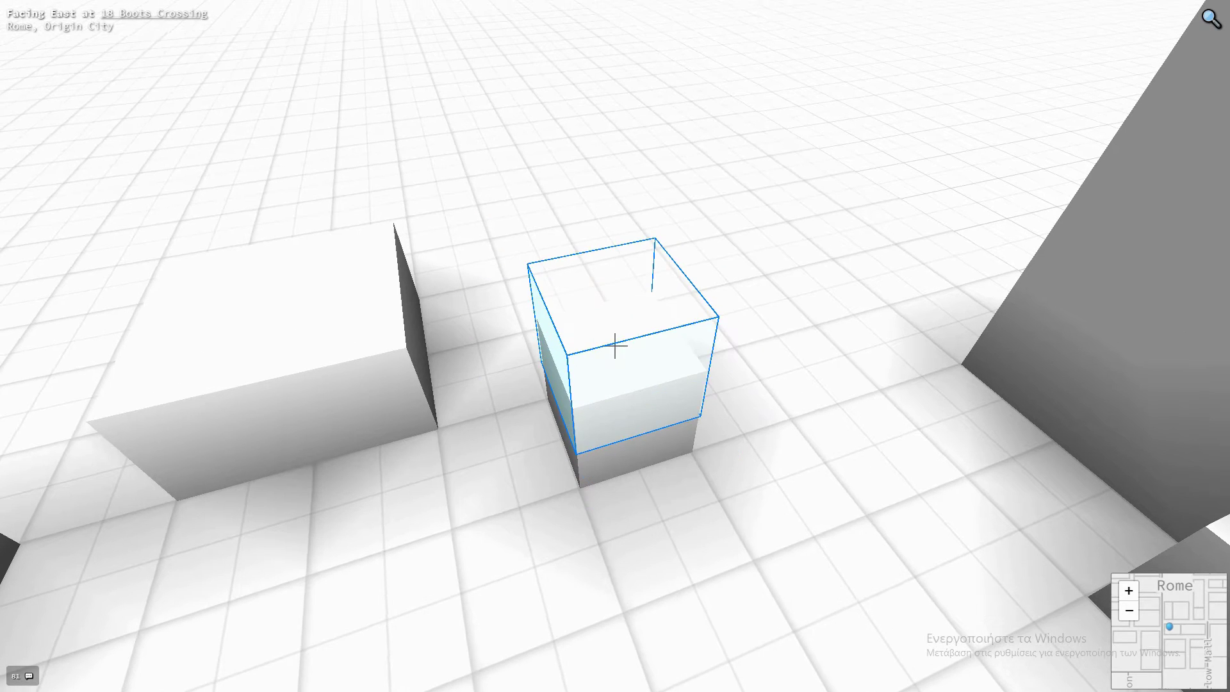
{"action": "left_click", "coordinate": [615, 346]}
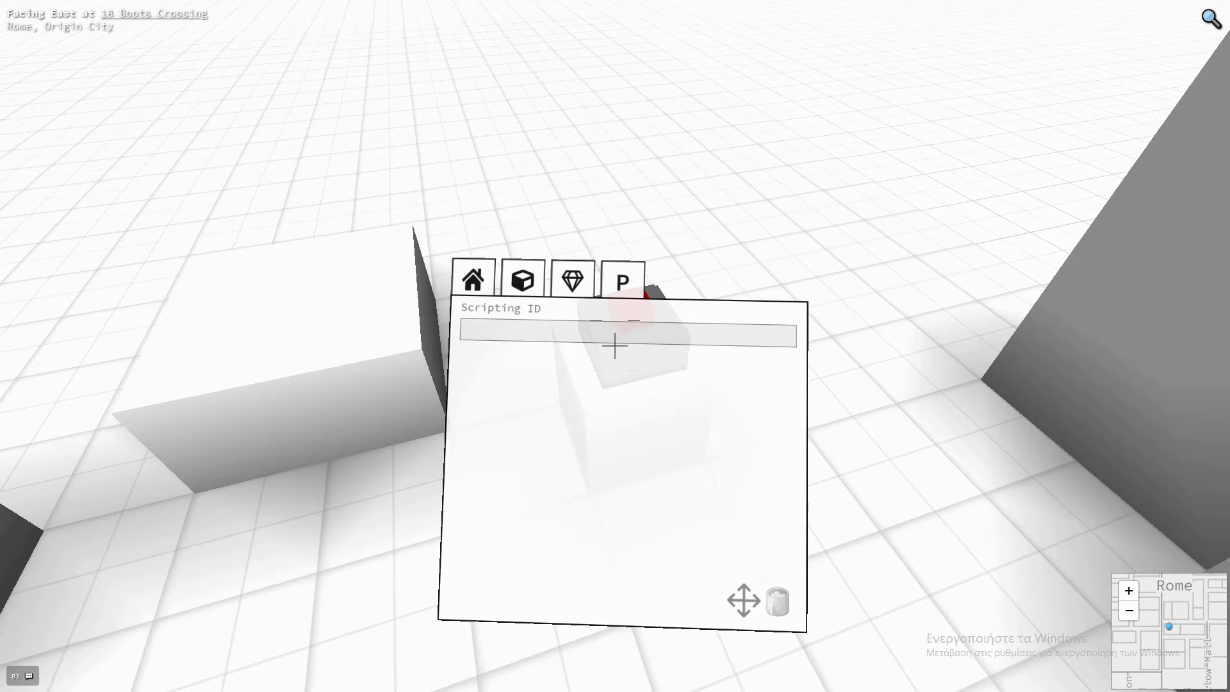
Place a Particles feature on top of the wide white block between the call bell and the red button
{"action": "key", "text": "Tab"}
{"action": "key", "text": "d"}
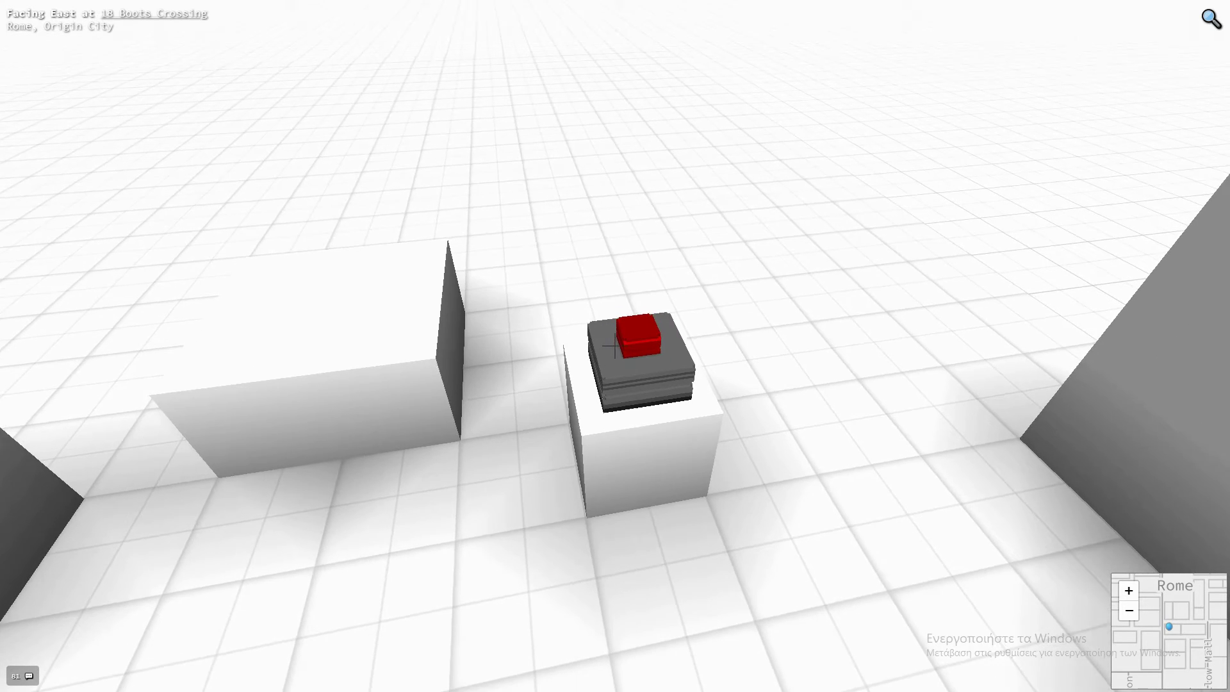
{"action": "key", "text": "a"}
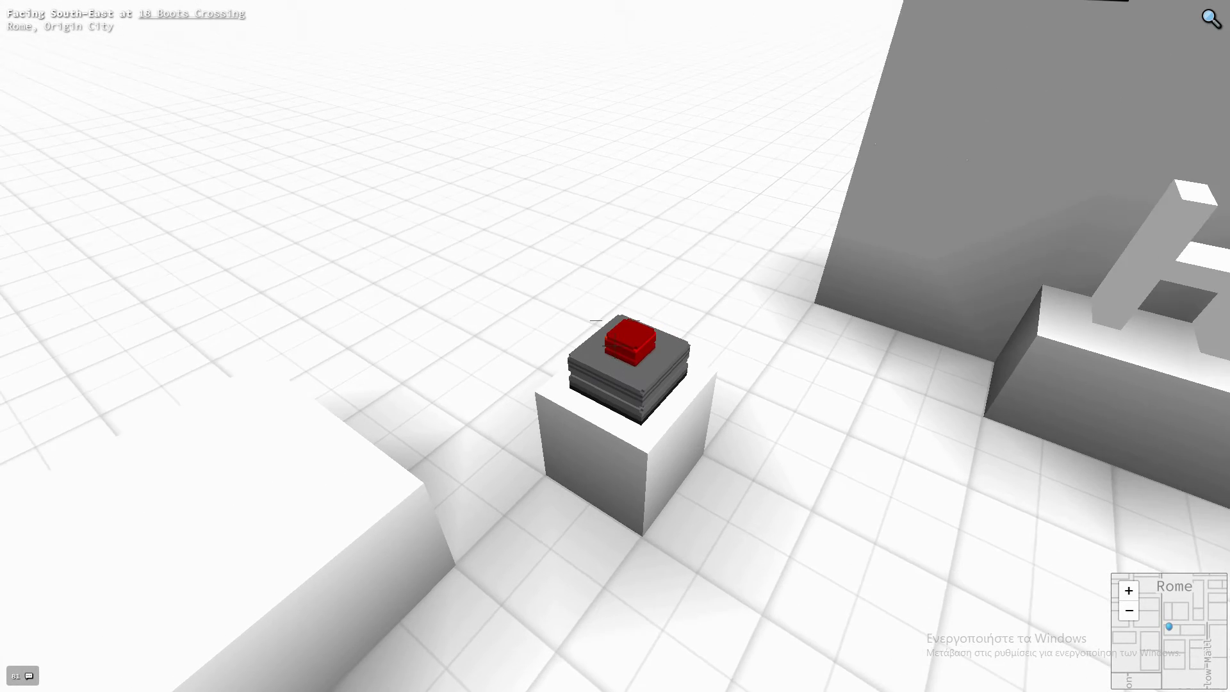
{"action": "key", "text": "Tab"}
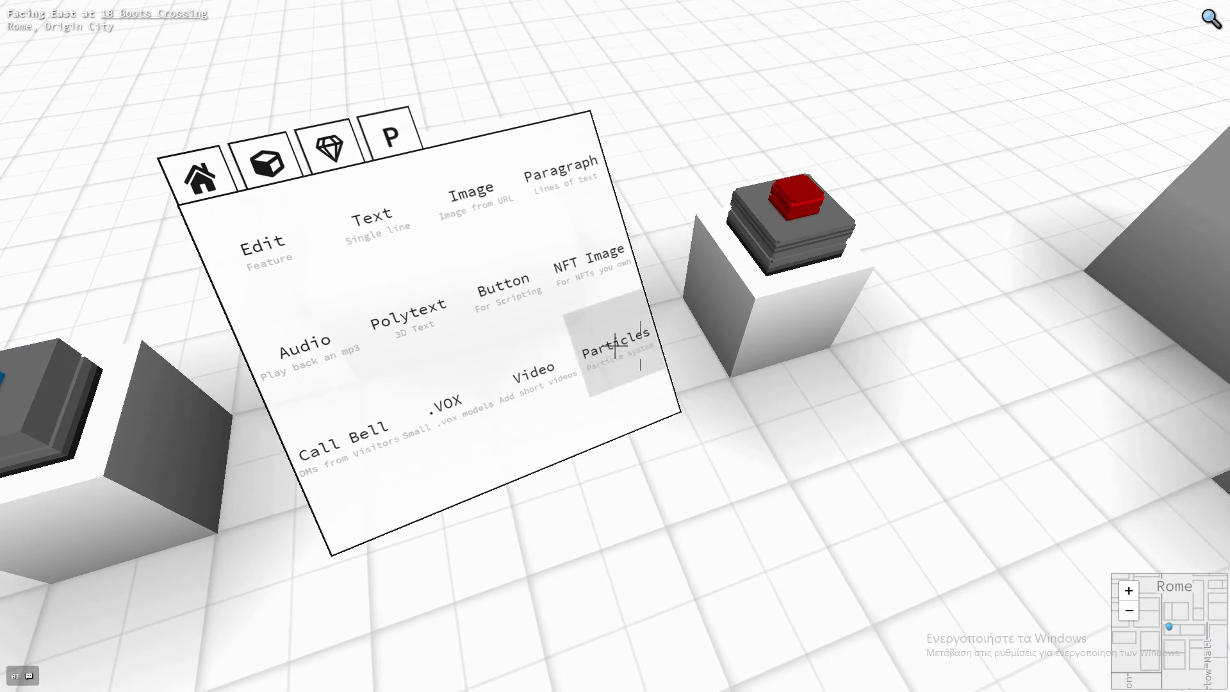
{"action": "left_click", "coordinate": [615, 346]}
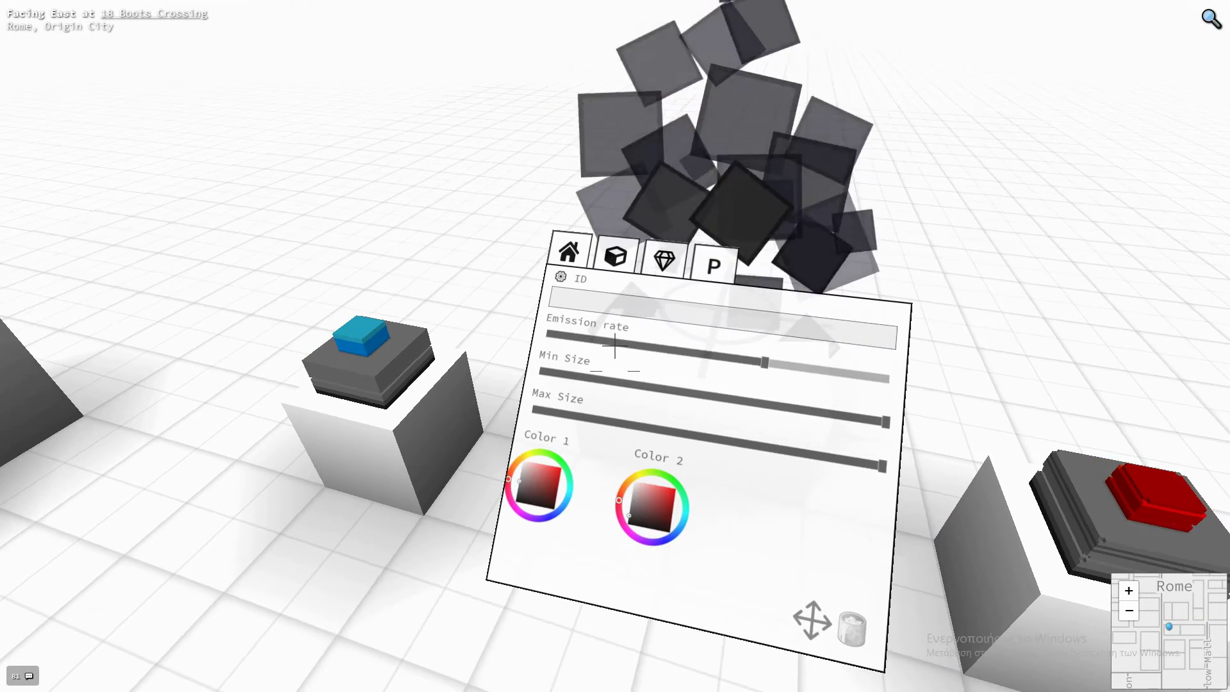
Lower the particle system's emission rate and reduce its minimum and maximum particle sizes, keeping the minimum well below the maximum
{"action": "left_click", "coordinate": [616, 347]}
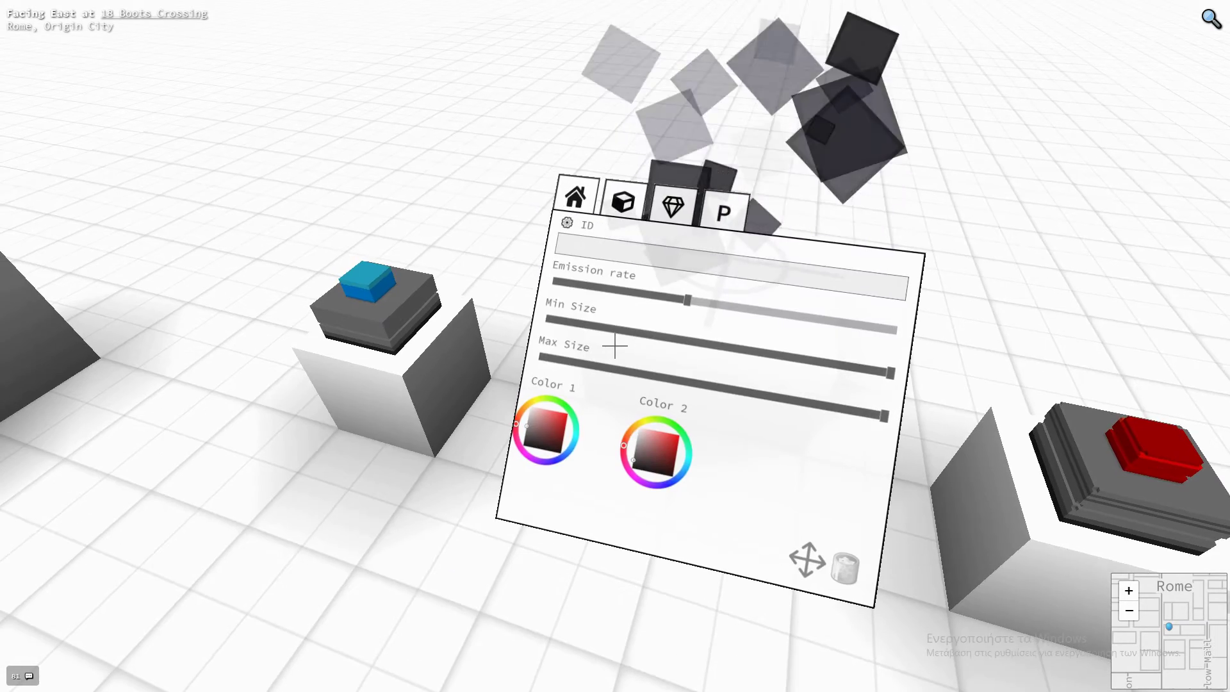
{"action": "left_click", "coordinate": [615, 346]}
{"action": "left_click", "coordinate": [615, 346]}
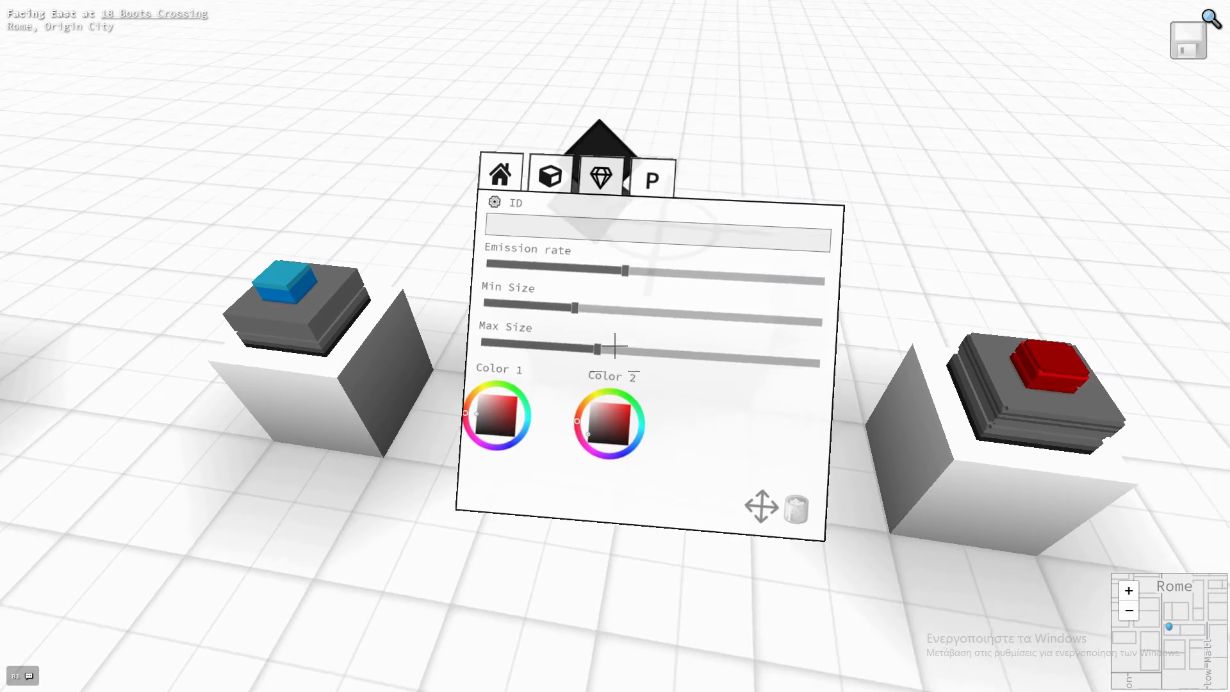
{"action": "left_click", "coordinate": [615, 346]}
{"action": "left_click", "coordinate": [615, 346]}
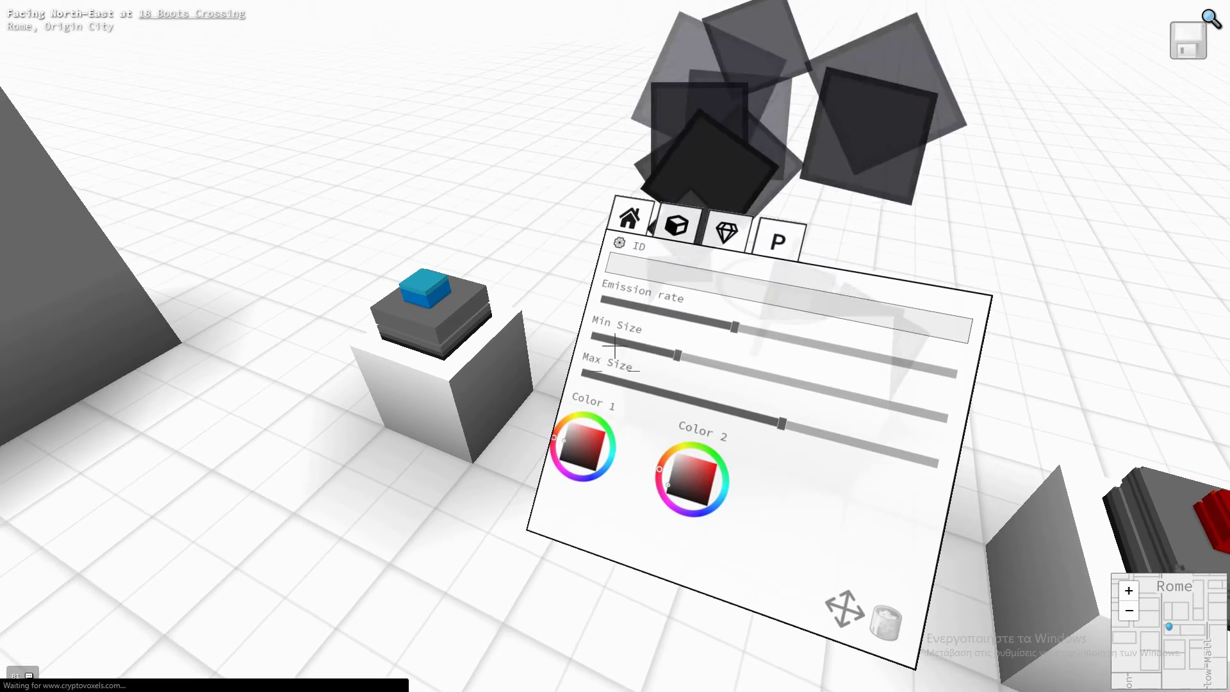
{"action": "left_click", "coordinate": [616, 346]}
{"action": "left_click", "coordinate": [616, 346]}
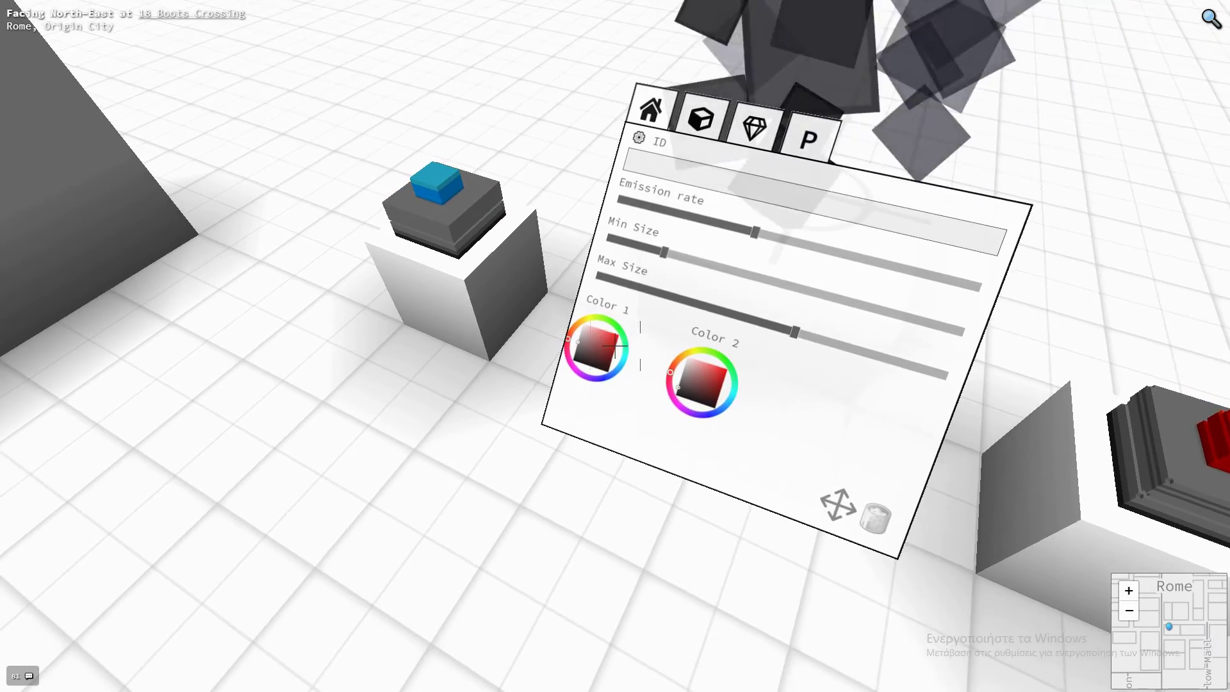
Change the particle system's Color 1 and Color 2 to dark red tones
{"action": "left_click", "coordinate": [615, 347]}
{"action": "left_click", "coordinate": [615, 346]}
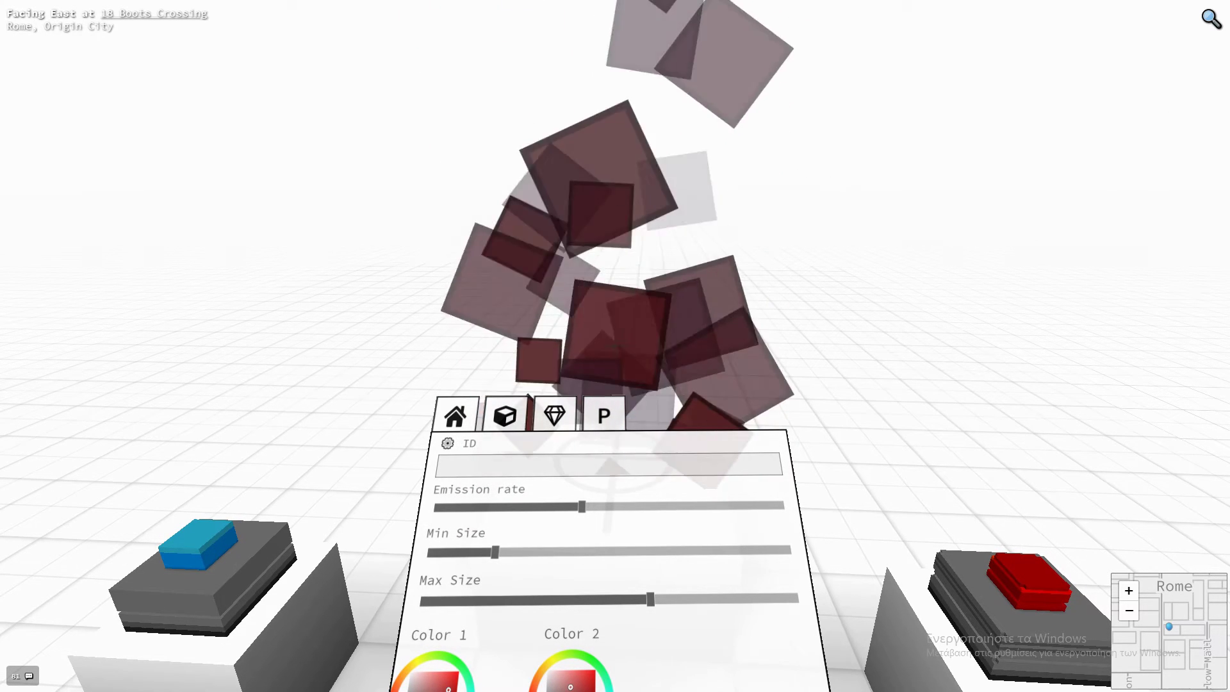
{"action": "key", "text": "s"}
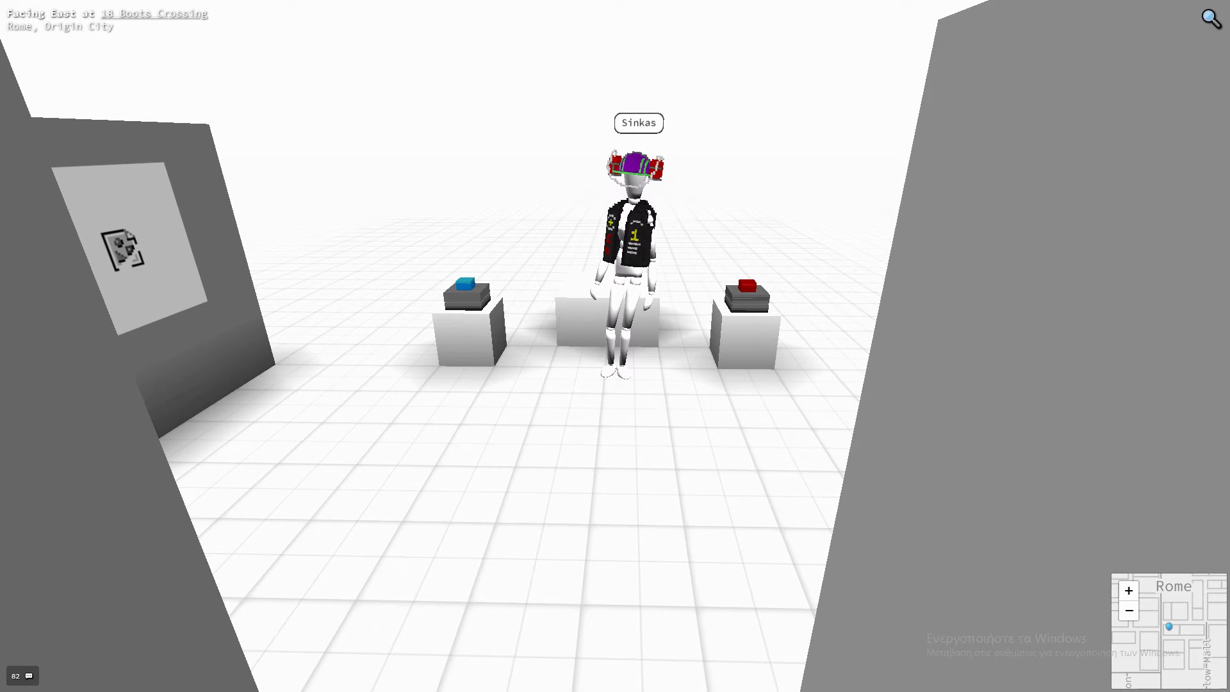
{"action": "key", "text": "c"}
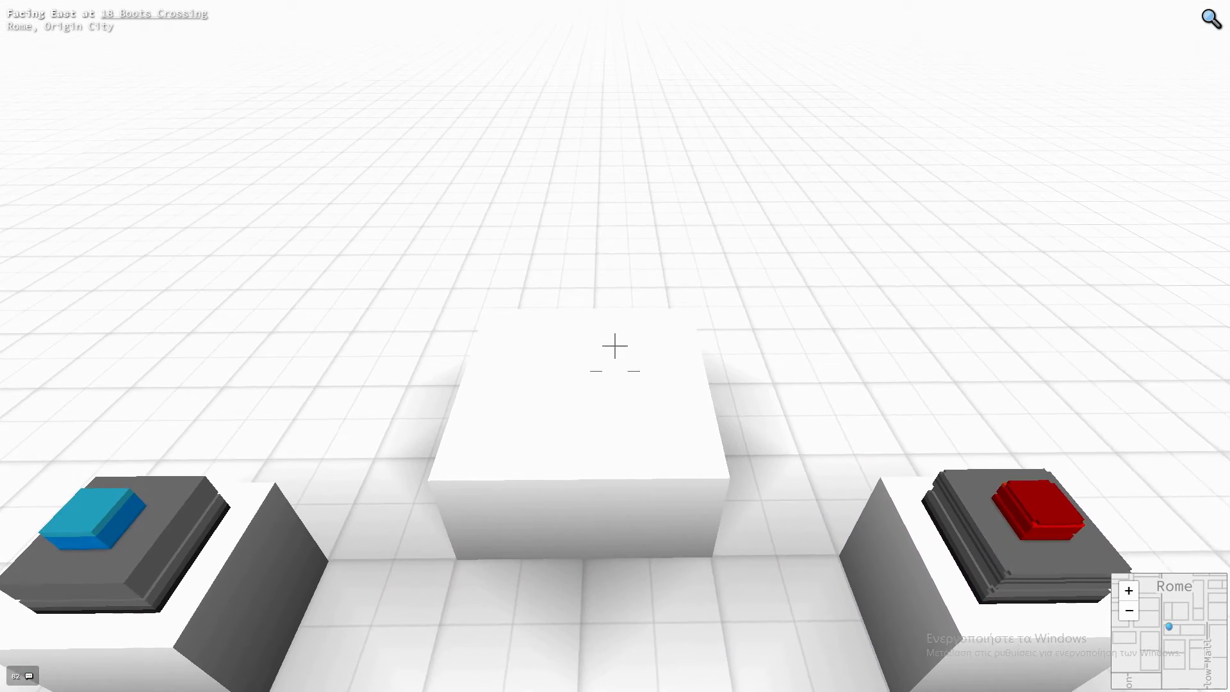
{"action": "key", "text": "s"}
{"action": "key", "text": "d"}
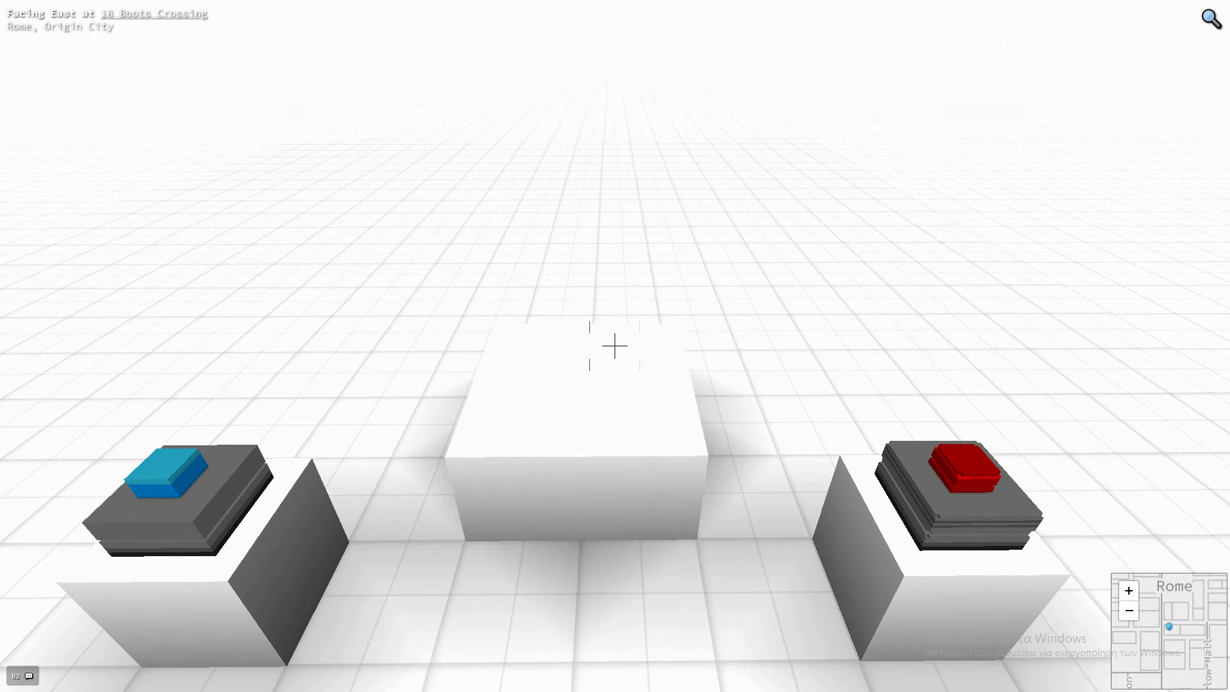
{"action": "key", "text": "a"}
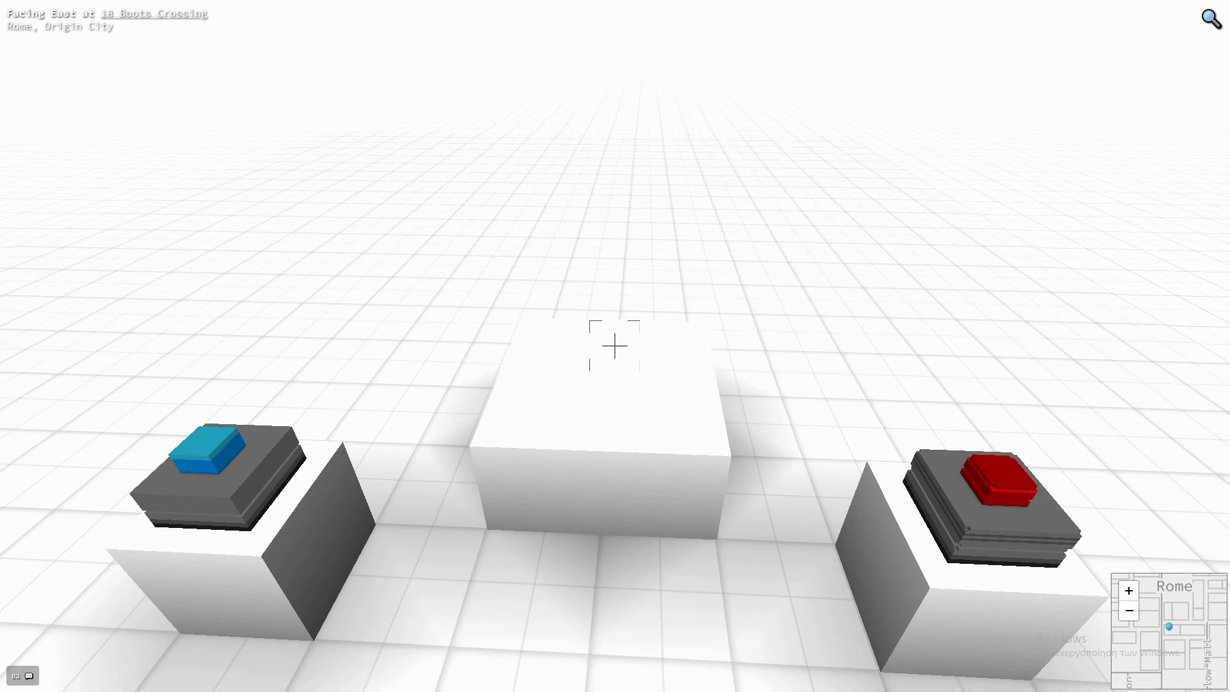
{"action": "key", "text": "a"}
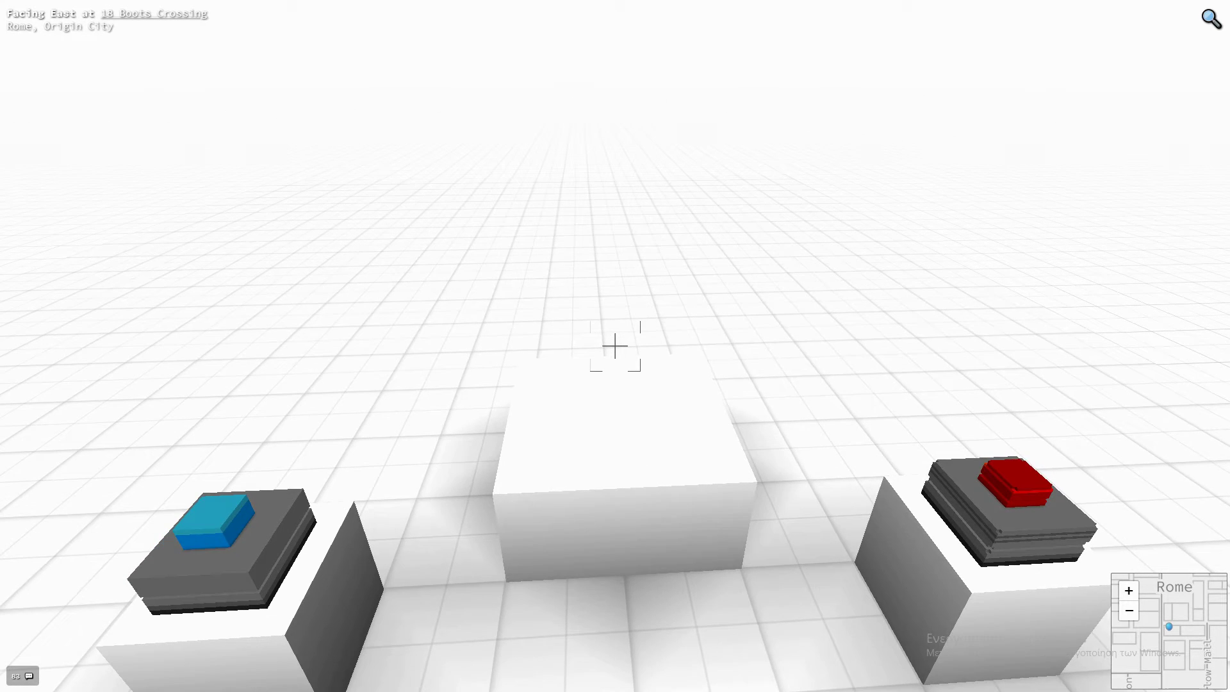
{"action": "key", "text": "s"}
{"action": "key", "text": "w"}
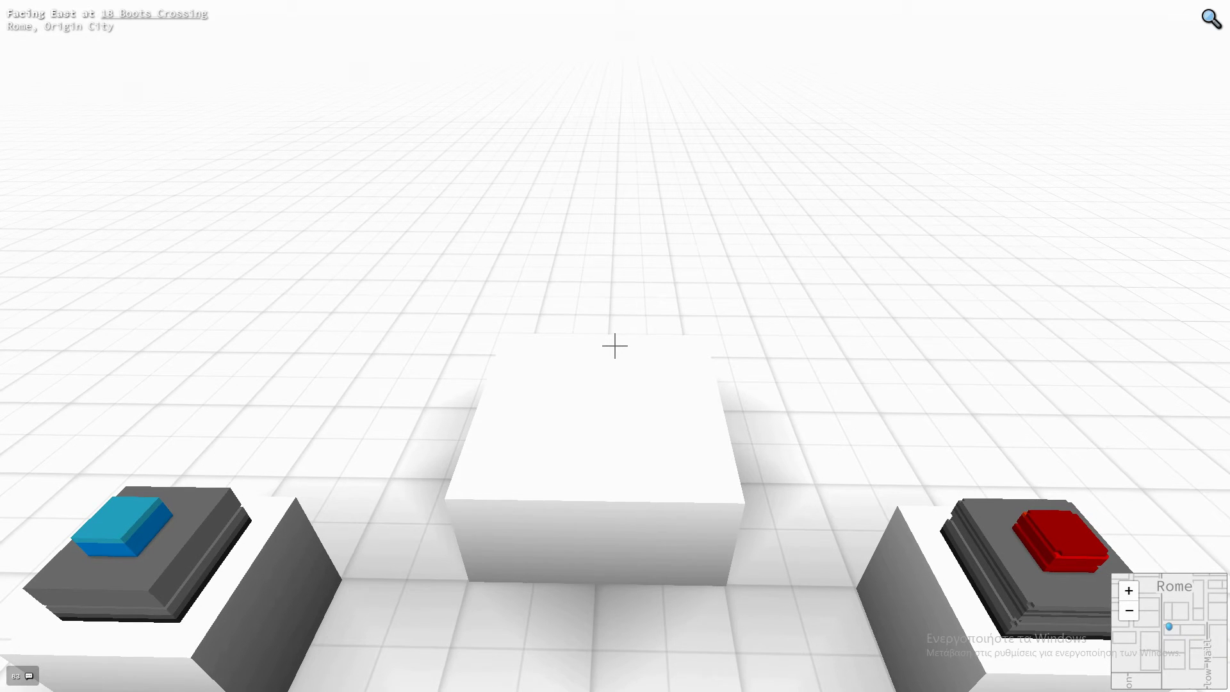
Place a .VOX feature on the wide white block and load the MC Vest.vox model from its Dropbox URL
{"action": "key", "text": "s"}
{"action": "key", "text": "Tab"}
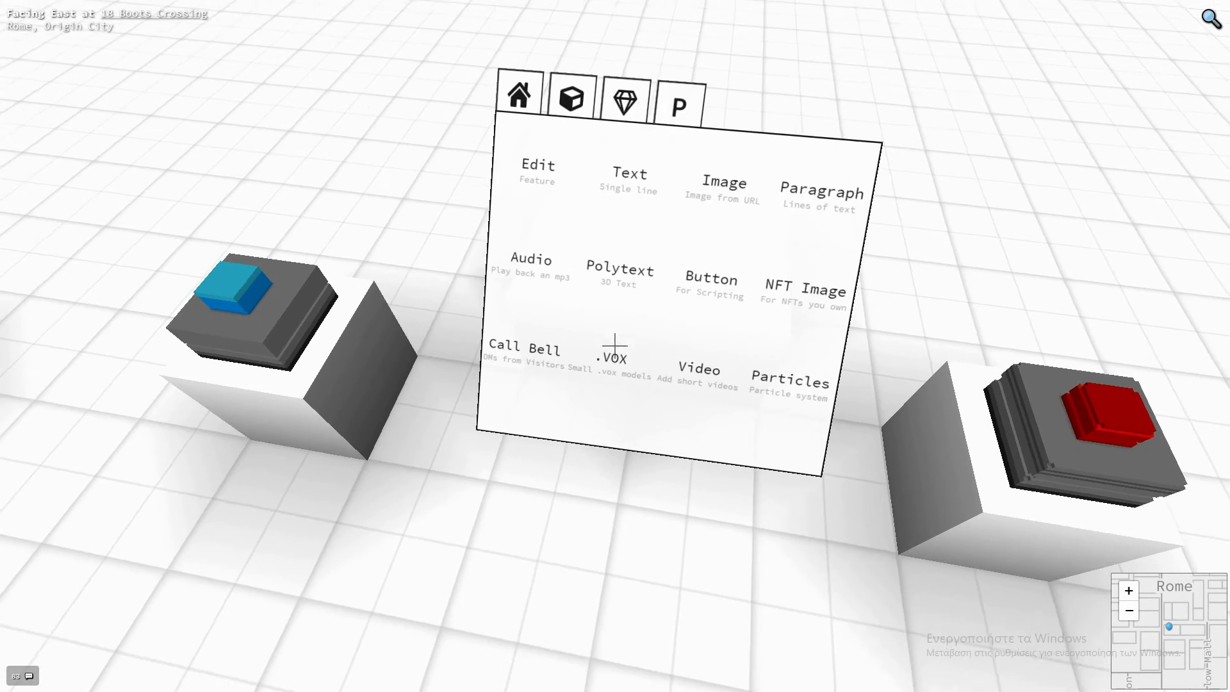
{"action": "left_click", "coordinate": [617, 441]}
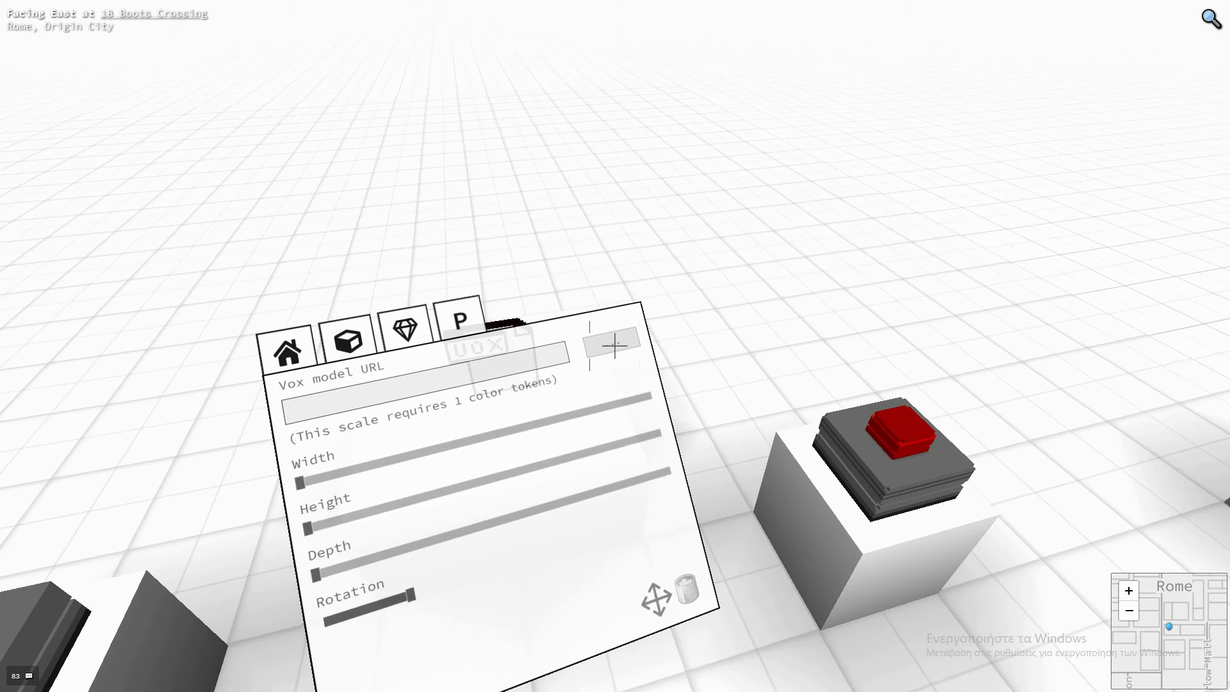
{"action": "left_click", "coordinate": [615, 346]}
{"action": "key", "text": "ctrl+v"}
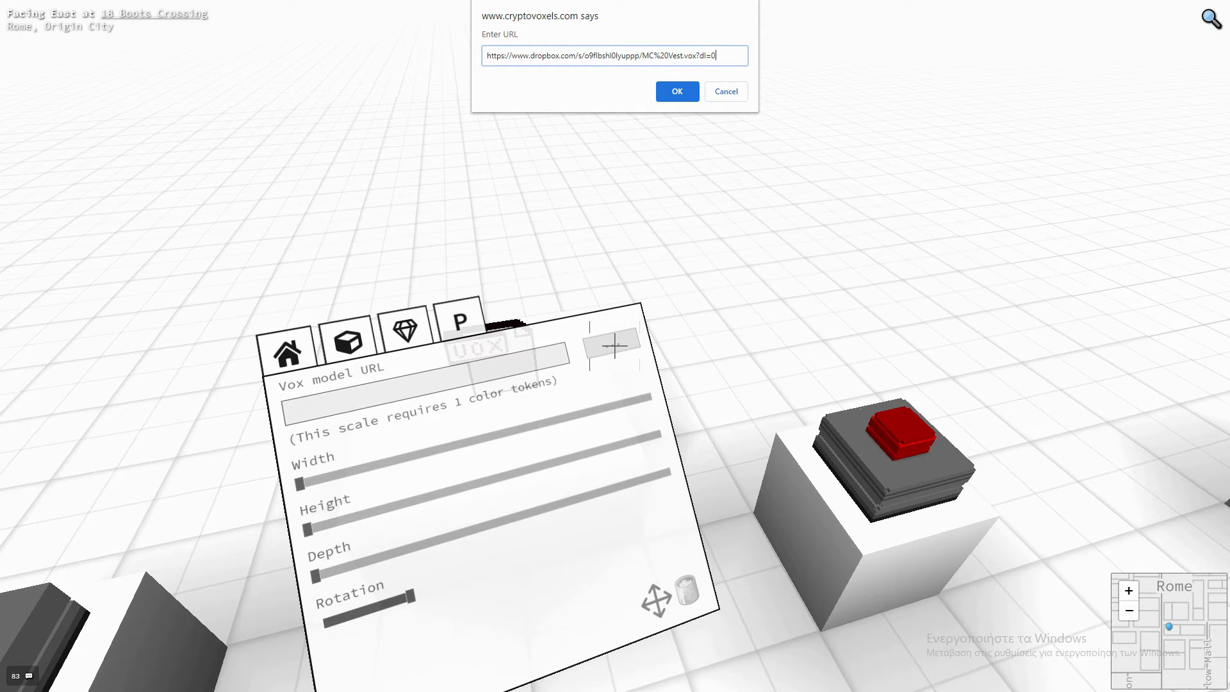
{"action": "key", "text": "Return"}
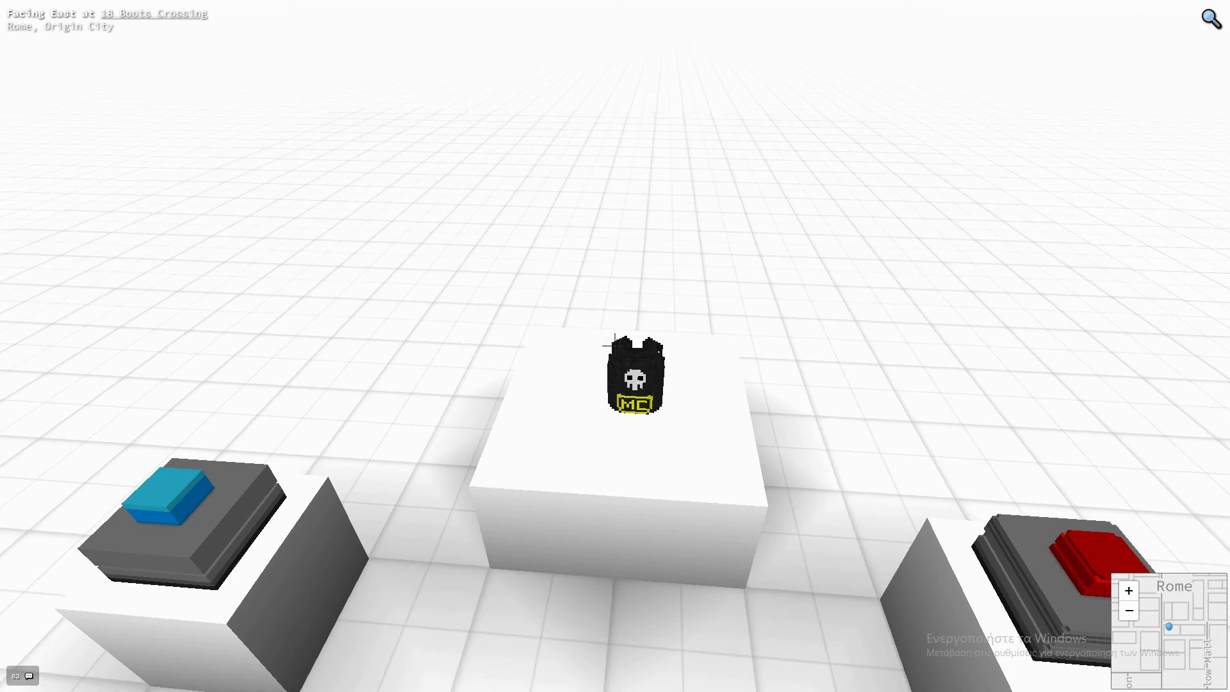
Enlarge the vest model on the wide white block by increasing its width, height and depth
{"action": "key", "text": "a"}
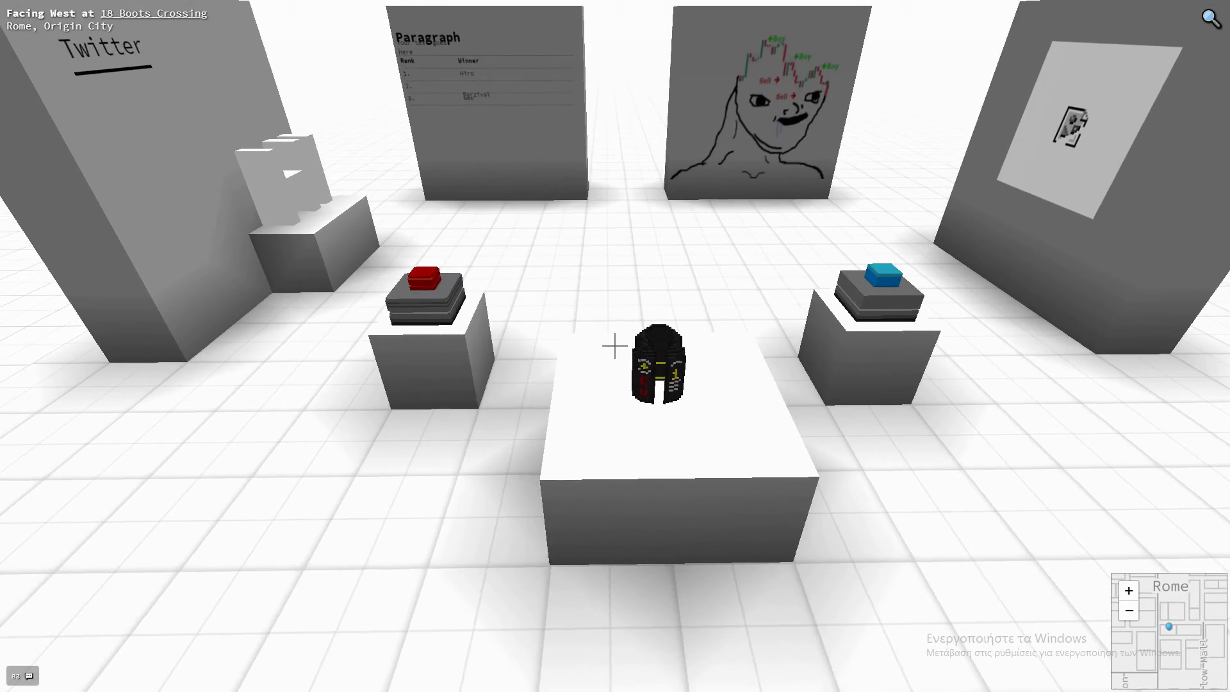
{"action": "key", "text": "Tab"}
{"action": "left_click", "coordinate": [615, 346]}
{"action": "left_click", "coordinate": [615, 346]}
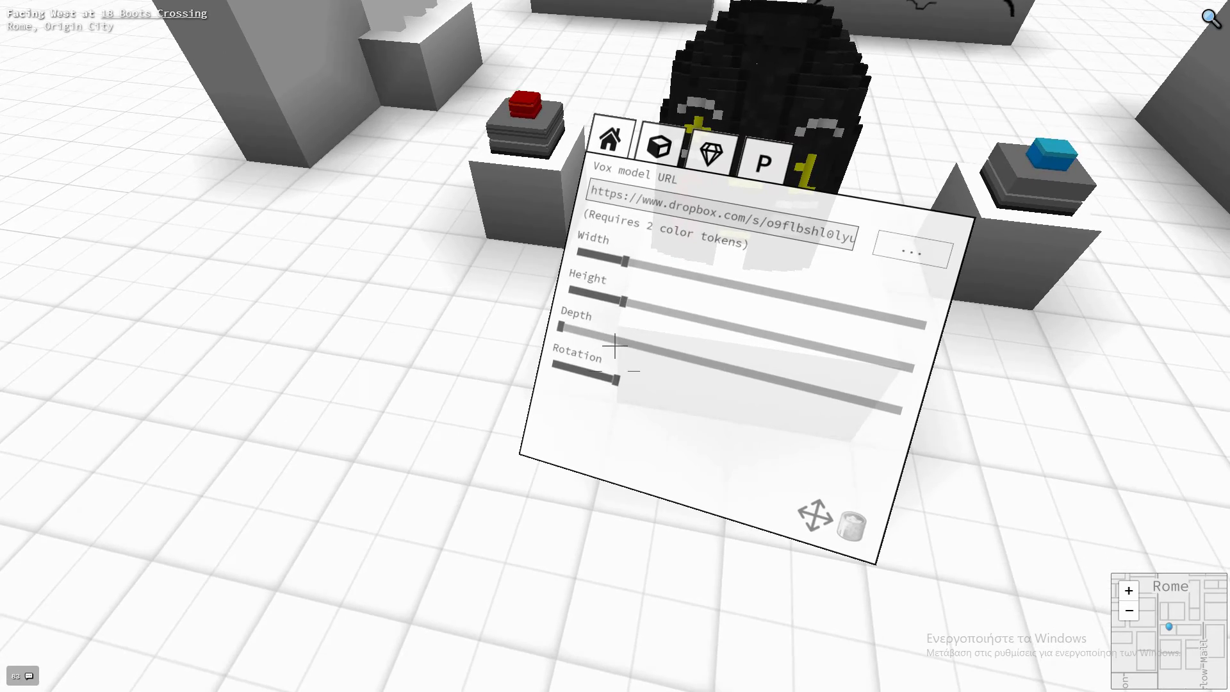
{"action": "key", "text": "Tab"}
Examine the enlarged vest model on the wide white block from the front and both sides
{"action": "key", "text": "d"}
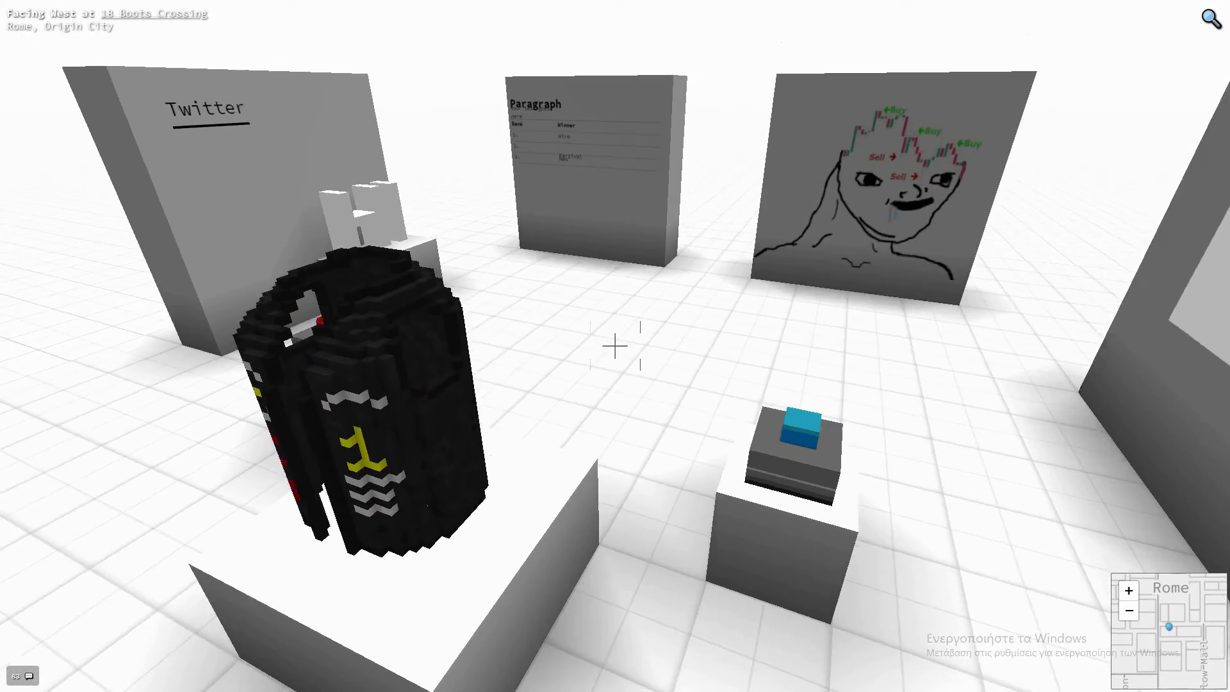
{"action": "key", "text": "a"}
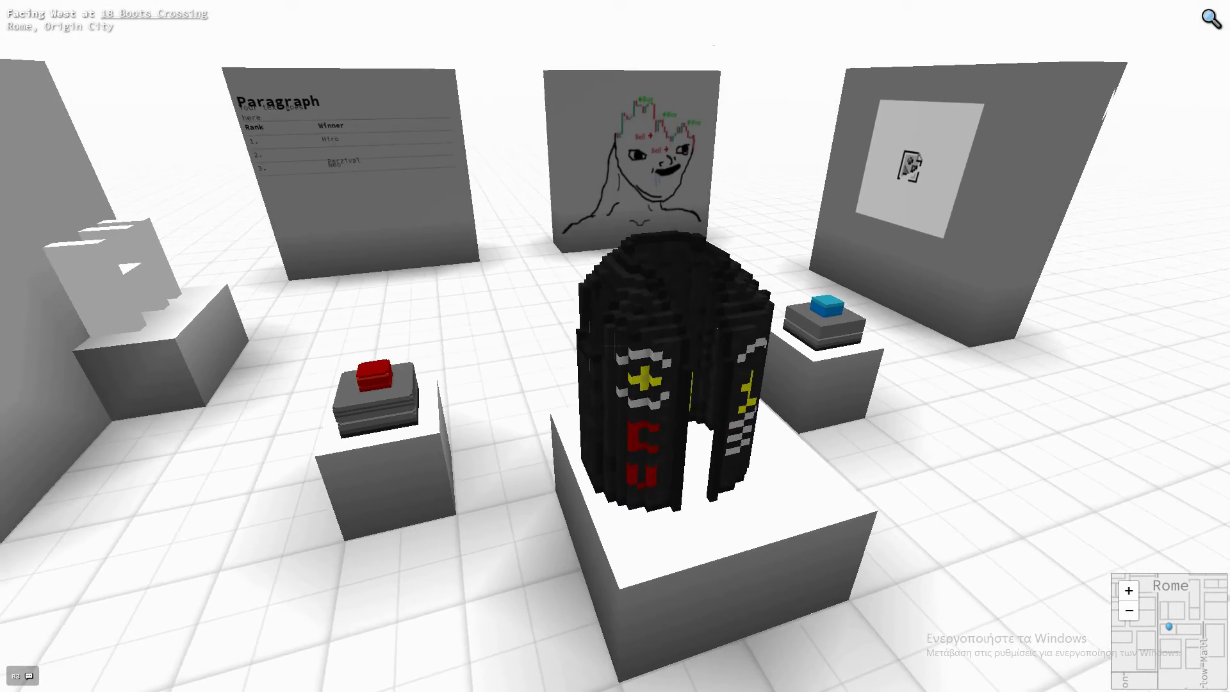
{"action": "key", "text": "d"}
{"action": "key", "text": "a"}
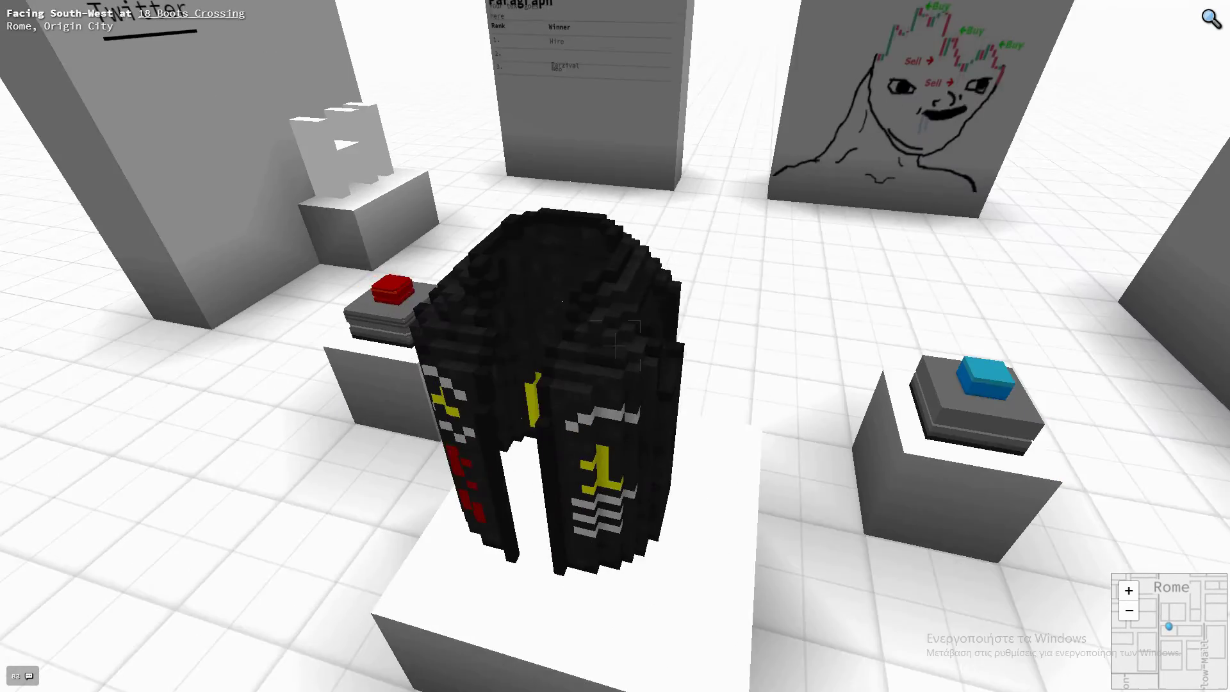
{"action": "key", "text": "a"}
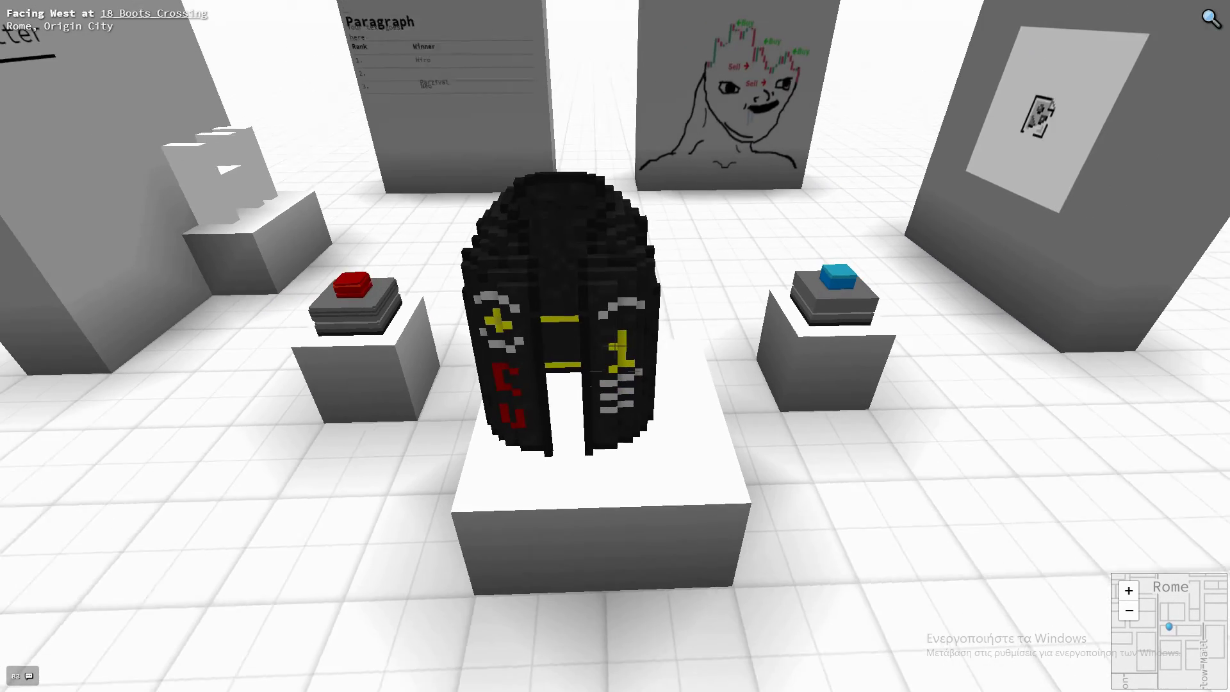
{"action": "key", "text": "d"}
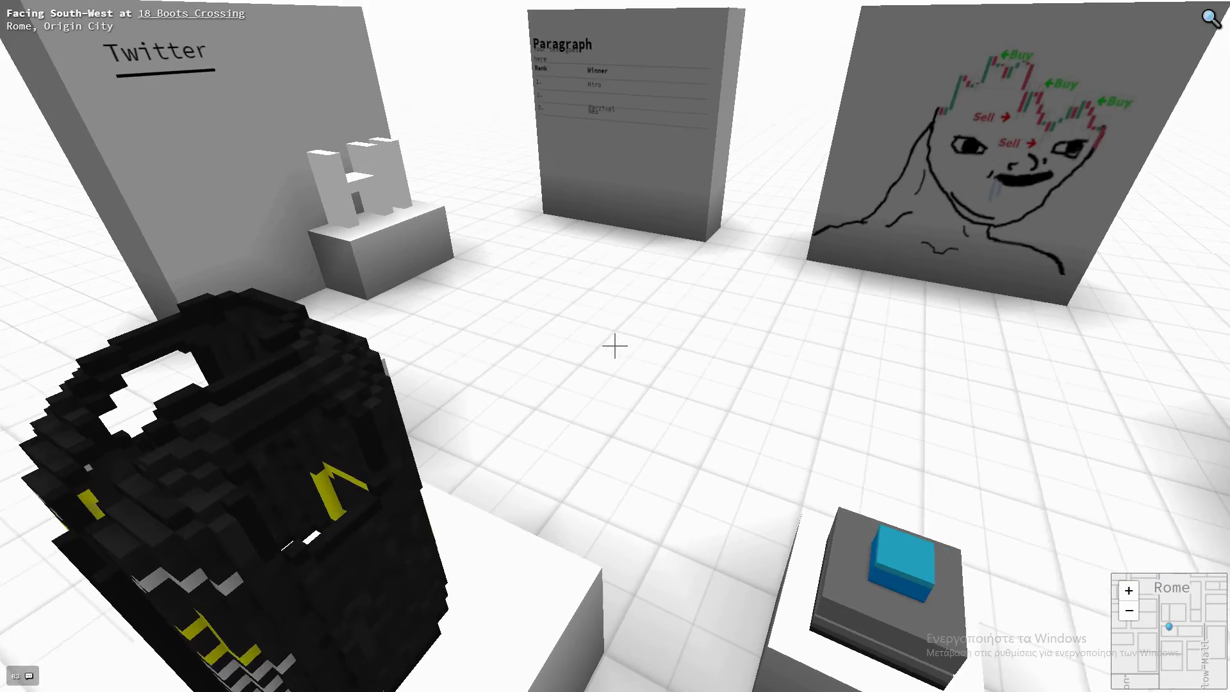
{"action": "key", "text": "a"}
{"action": "key", "text": "d"}
{"action": "key", "text": "w"}
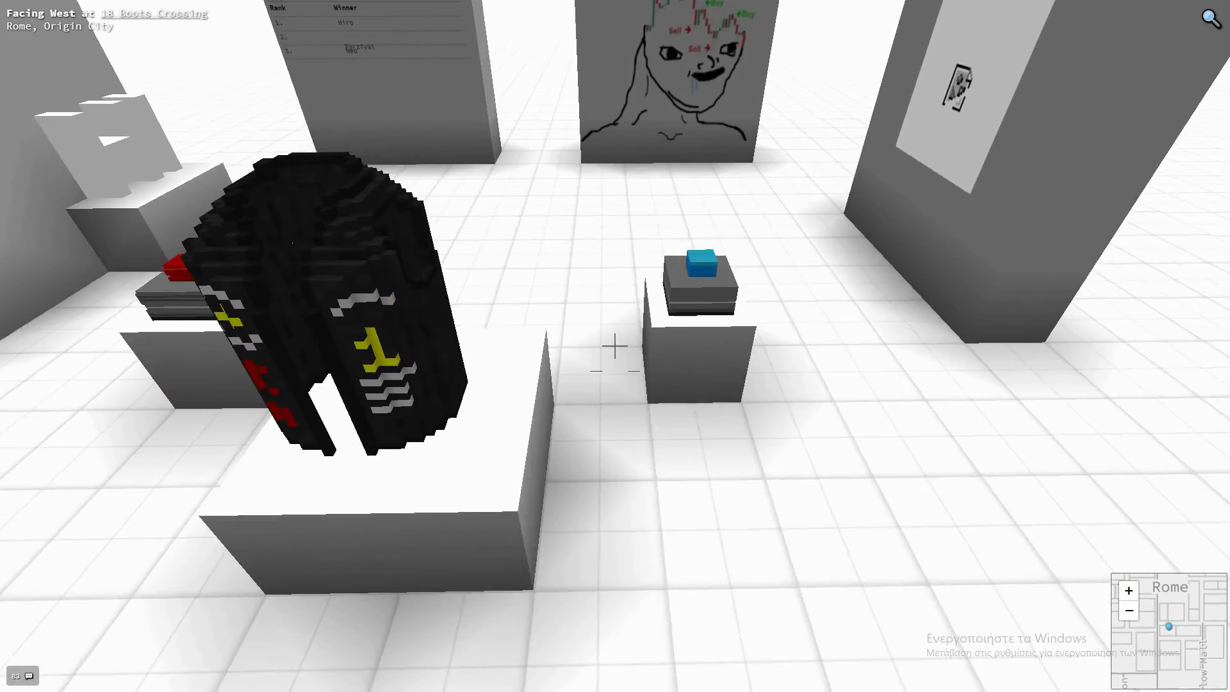
{"action": "key", "text": "Tab"}
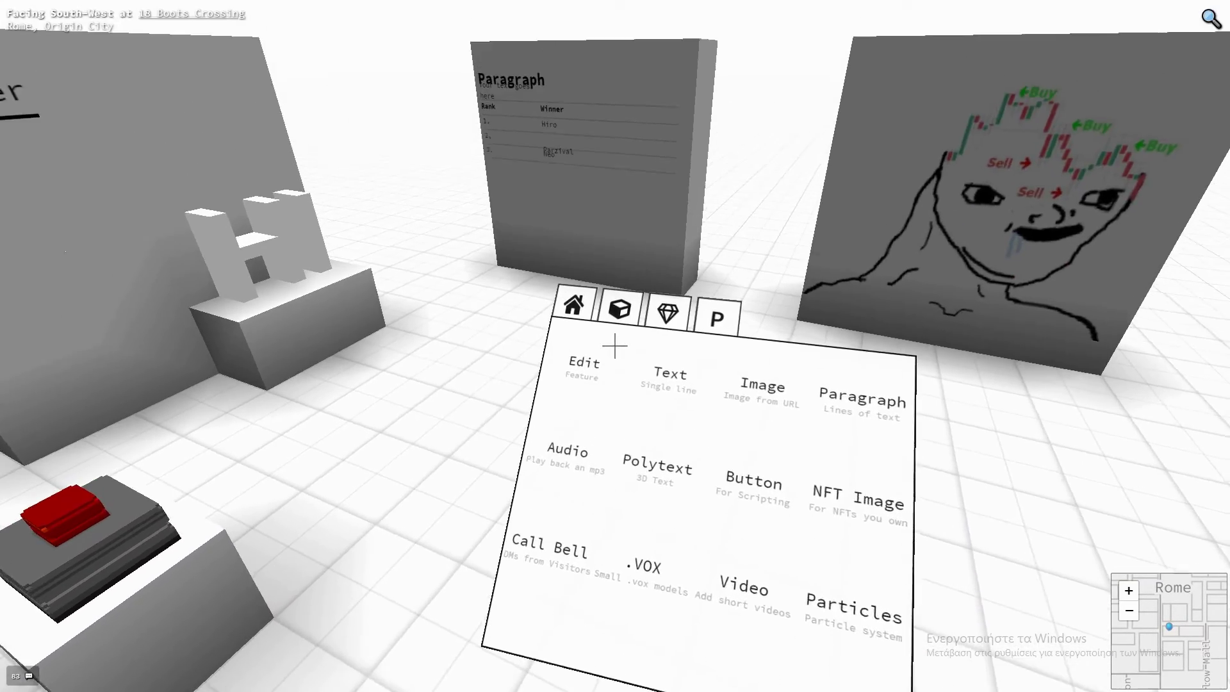
{"action": "left_click", "coordinate": [615, 347]}
{"action": "key", "text": "Tab"}
{"action": "key", "text": "s"}
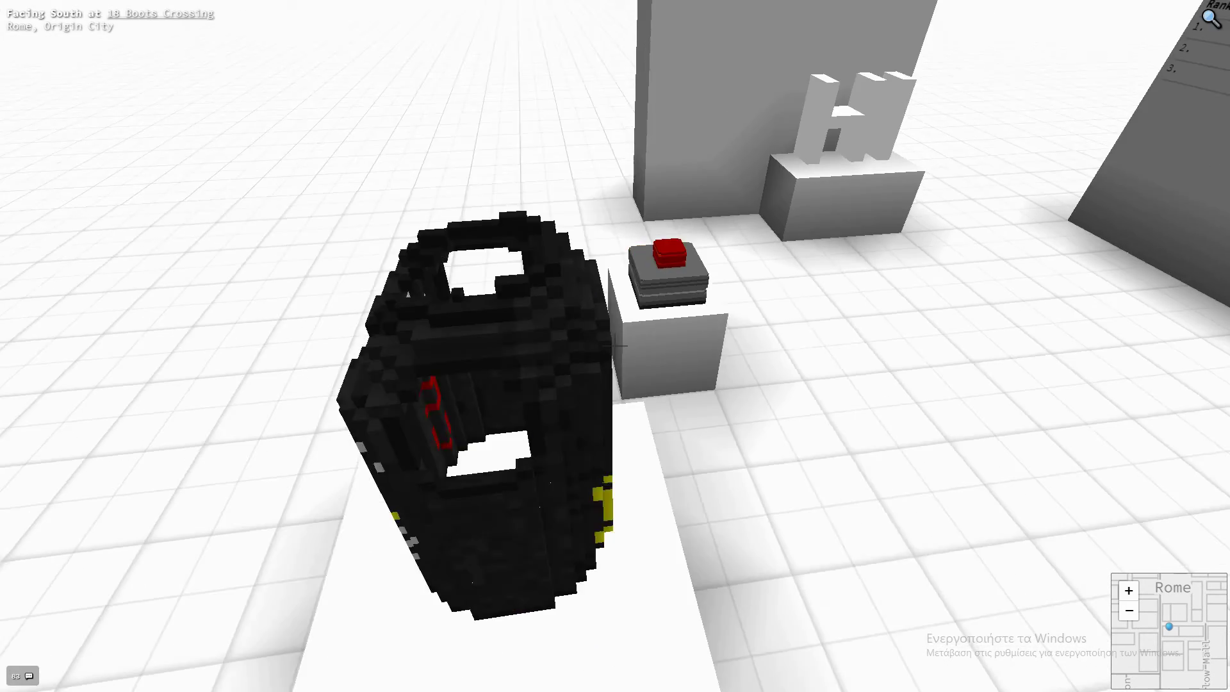
{"action": "key", "text": "a"}
{"action": "key", "text": "a"}
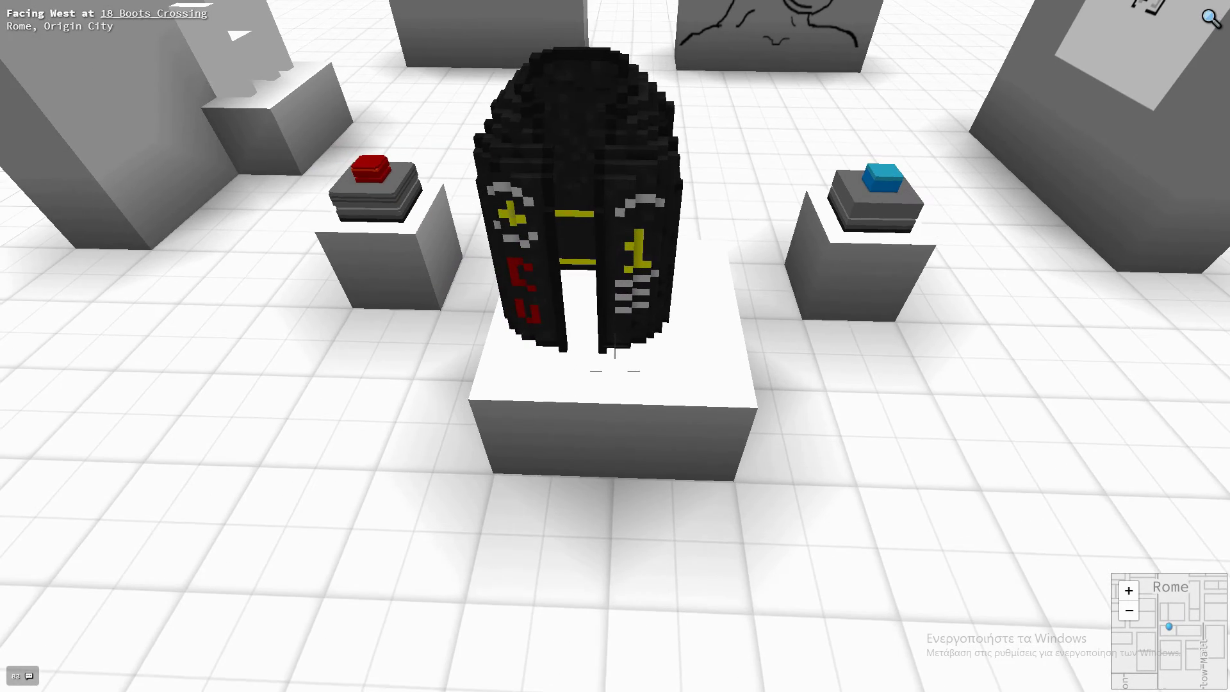
{"action": "key", "text": "a"}
{"action": "key", "text": "w"}
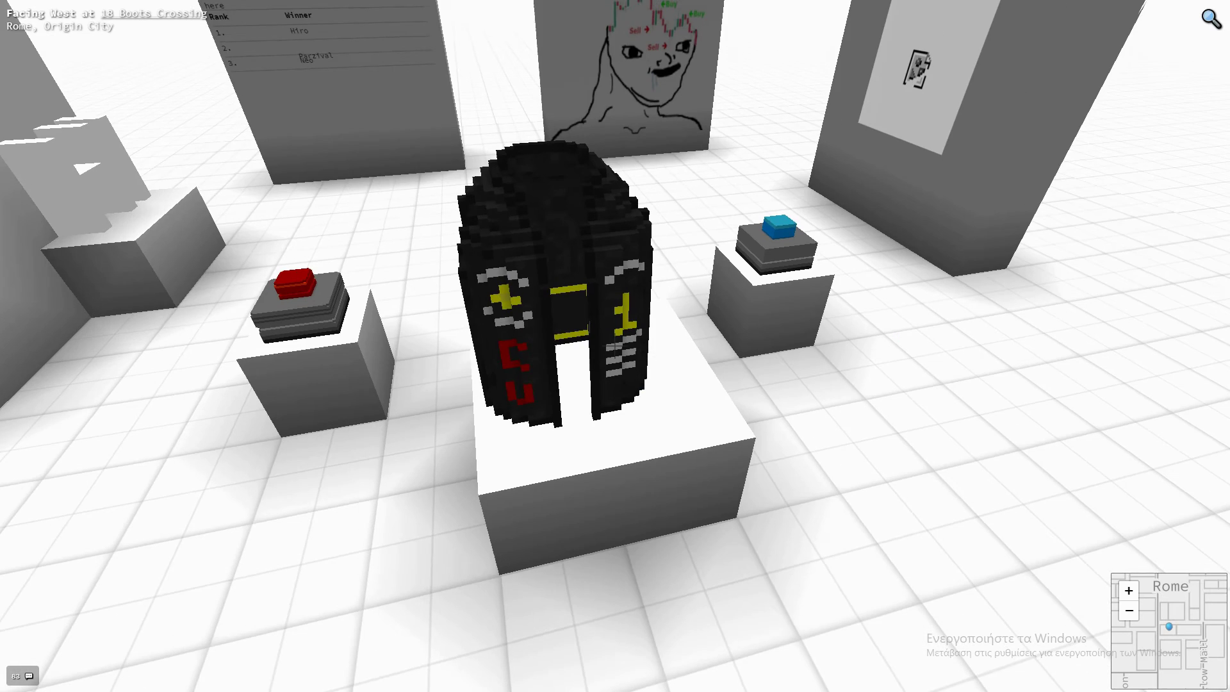
{"action": "key", "text": "s"}
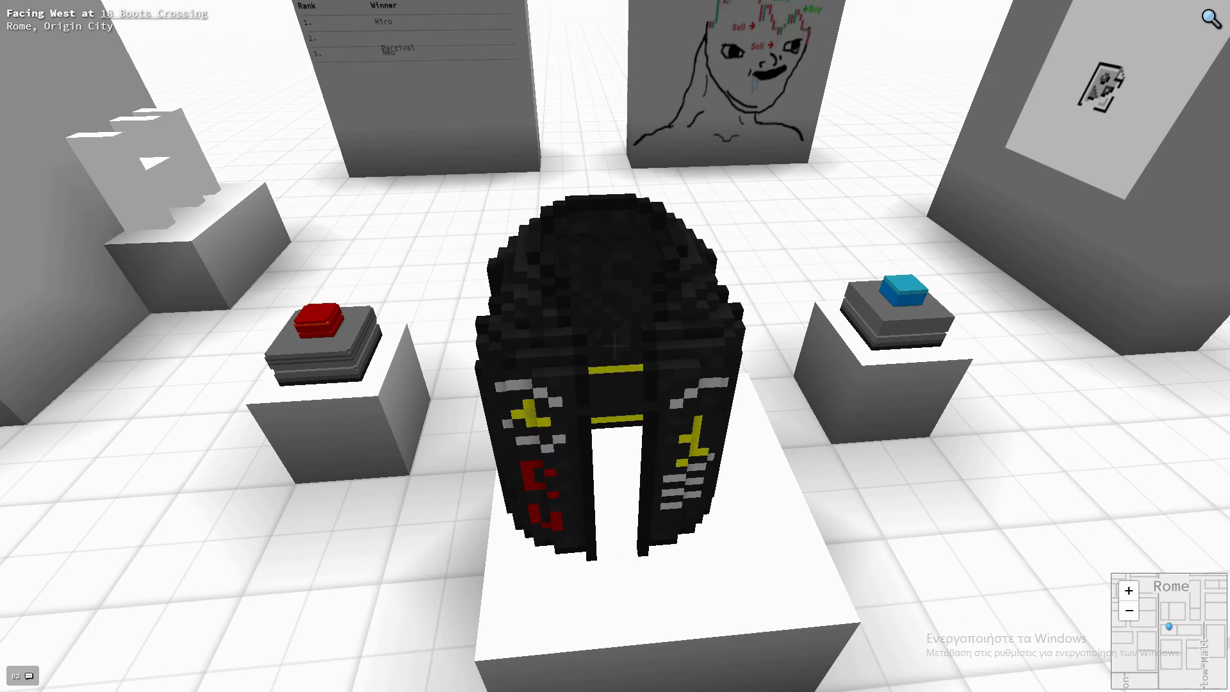
{"action": "key", "text": "s"}
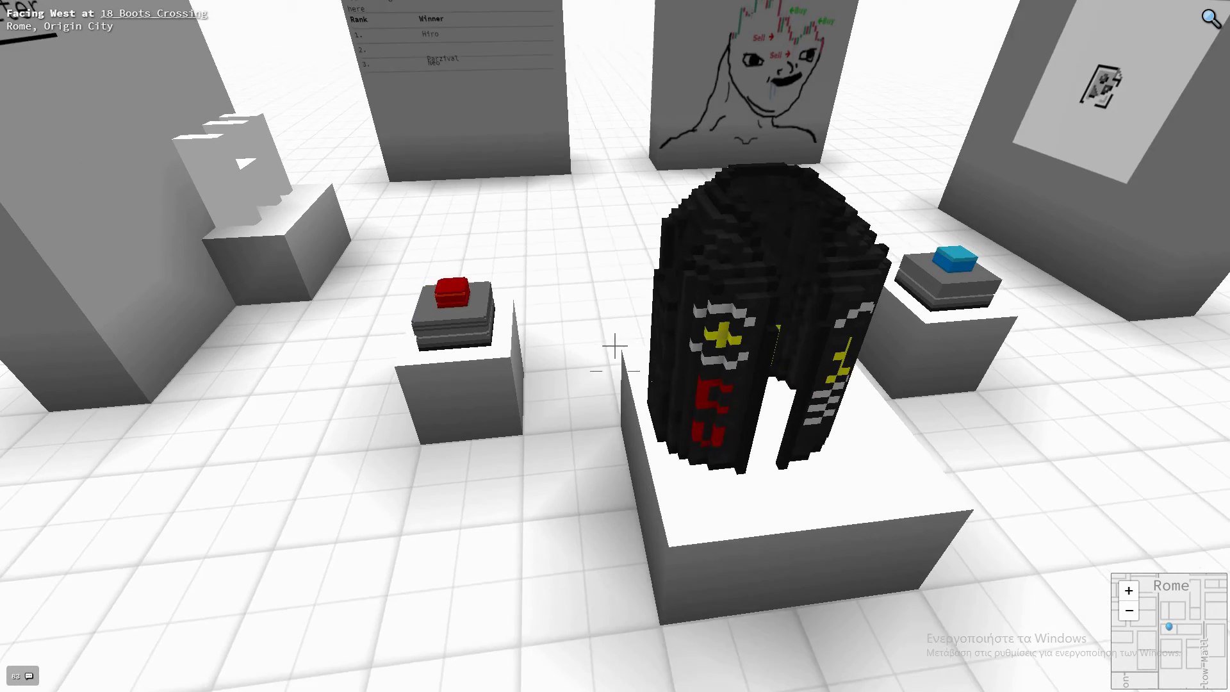
{"action": "key", "text": "w"}
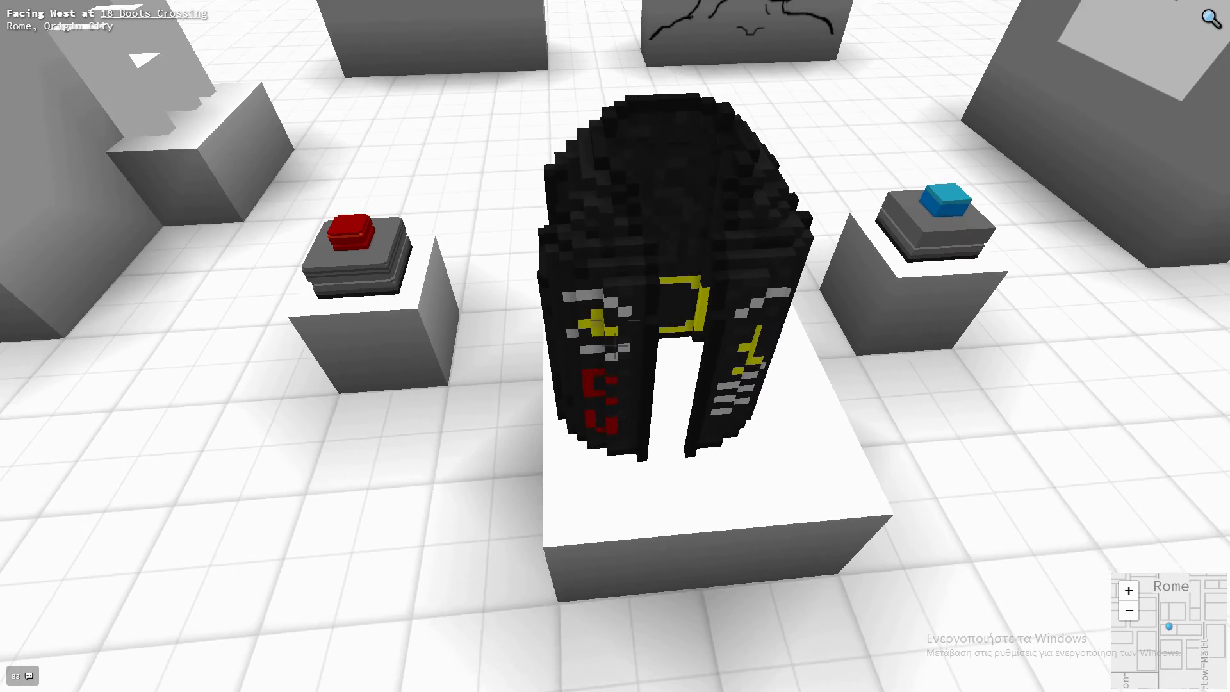
{"action": "key", "text": "s"}
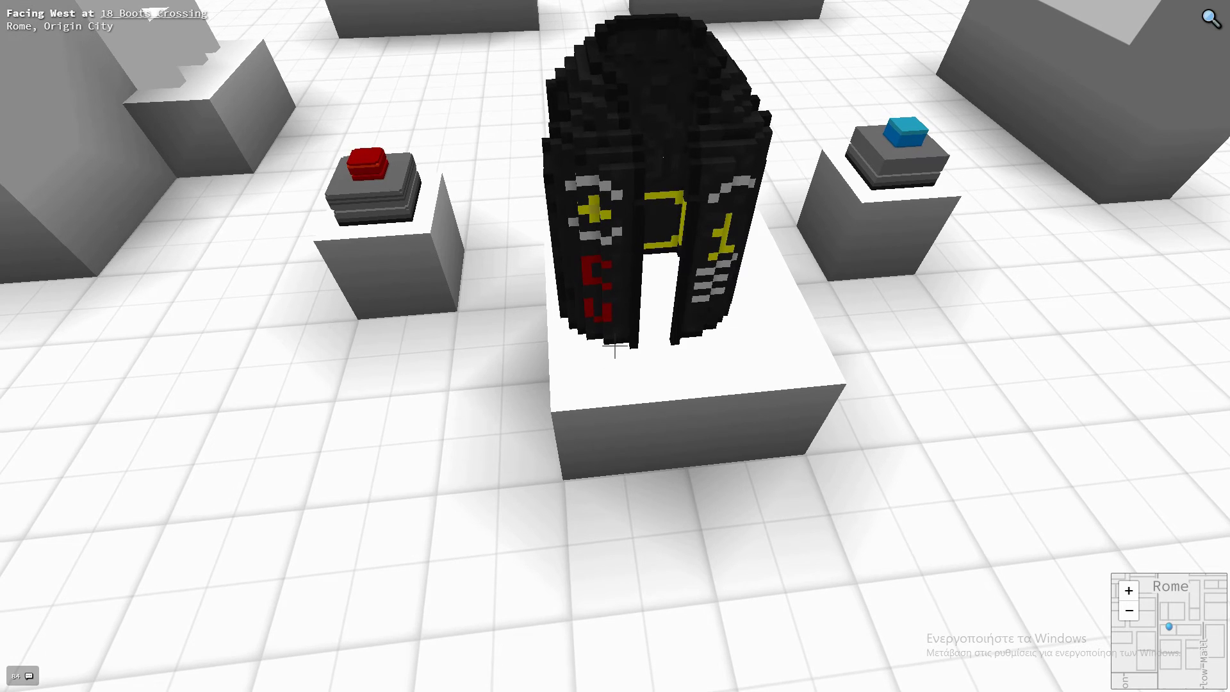
{"action": "left_click_drag", "start_coordinate": [616, 346], "coordinate": [623, 313]}
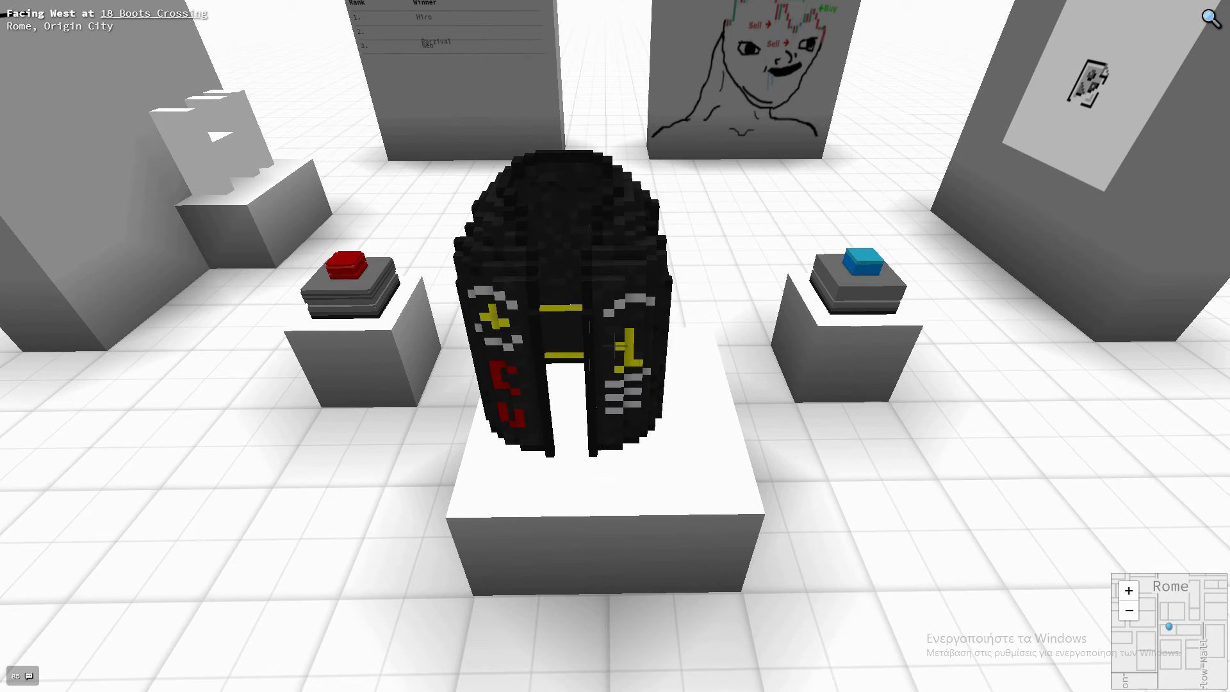
Switch to the third-person view and walk back to view all the features built on the parcel
{"action": "key", "text": "c"}
{"action": "key", "text": "s"}
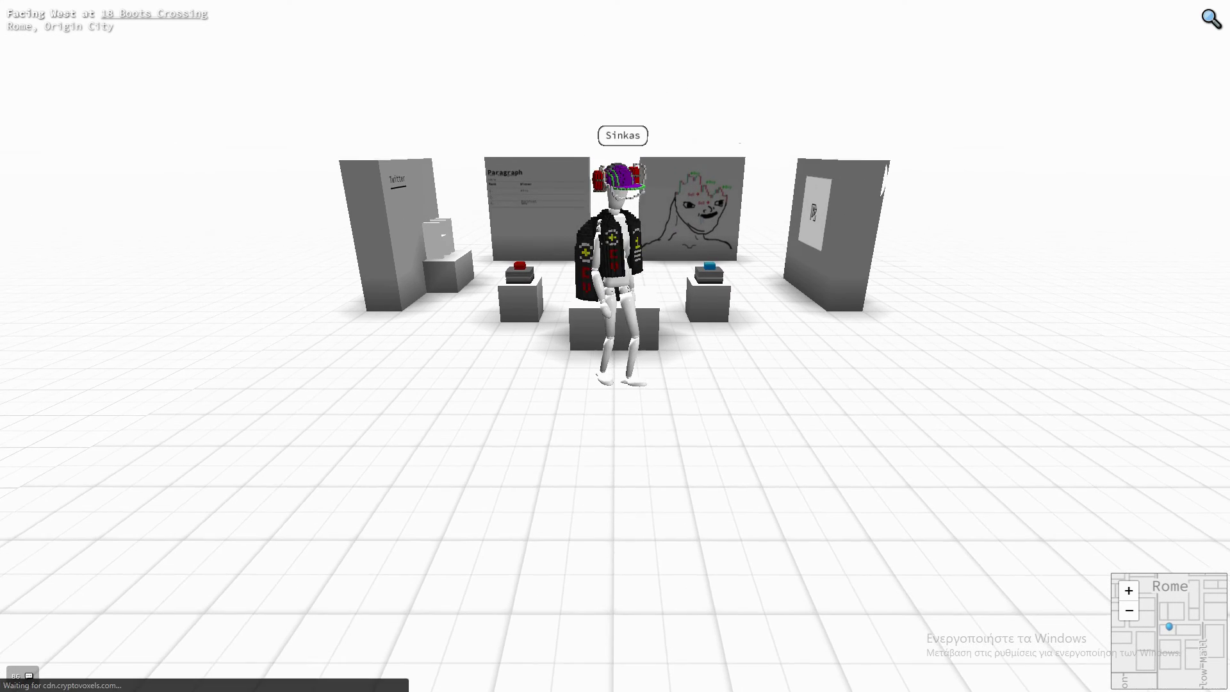
{"action": "key", "text": "s"}
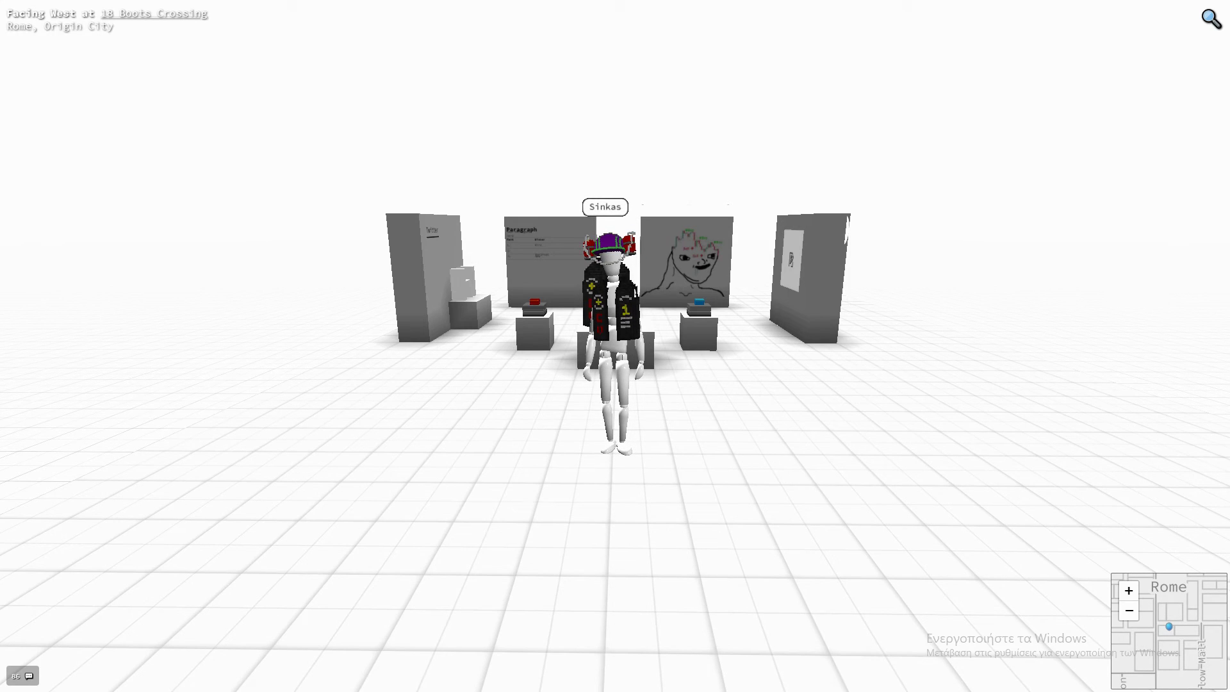